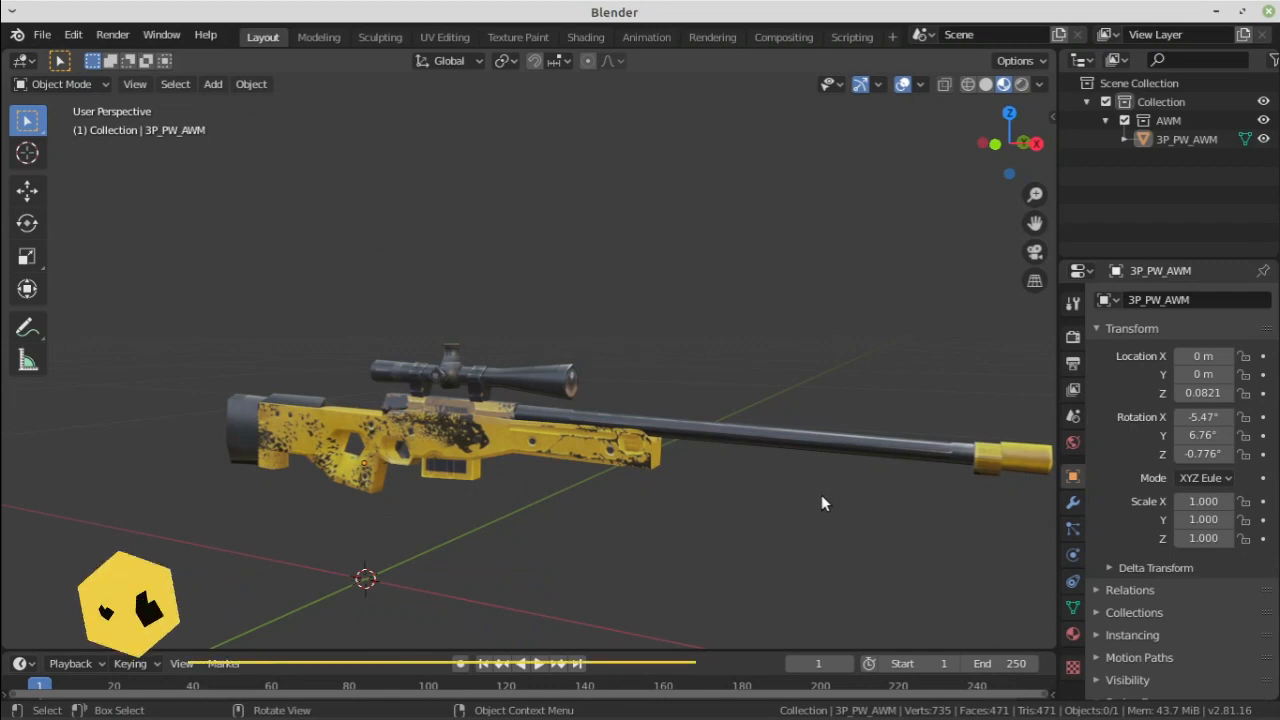
# Switch the viewport shading of the rifle model to Solid
pyautogui.moveTo(727, 454); pyautogui.dragTo(571, 434, button='middle')
pyautogui.scroll(3, 575, 433)
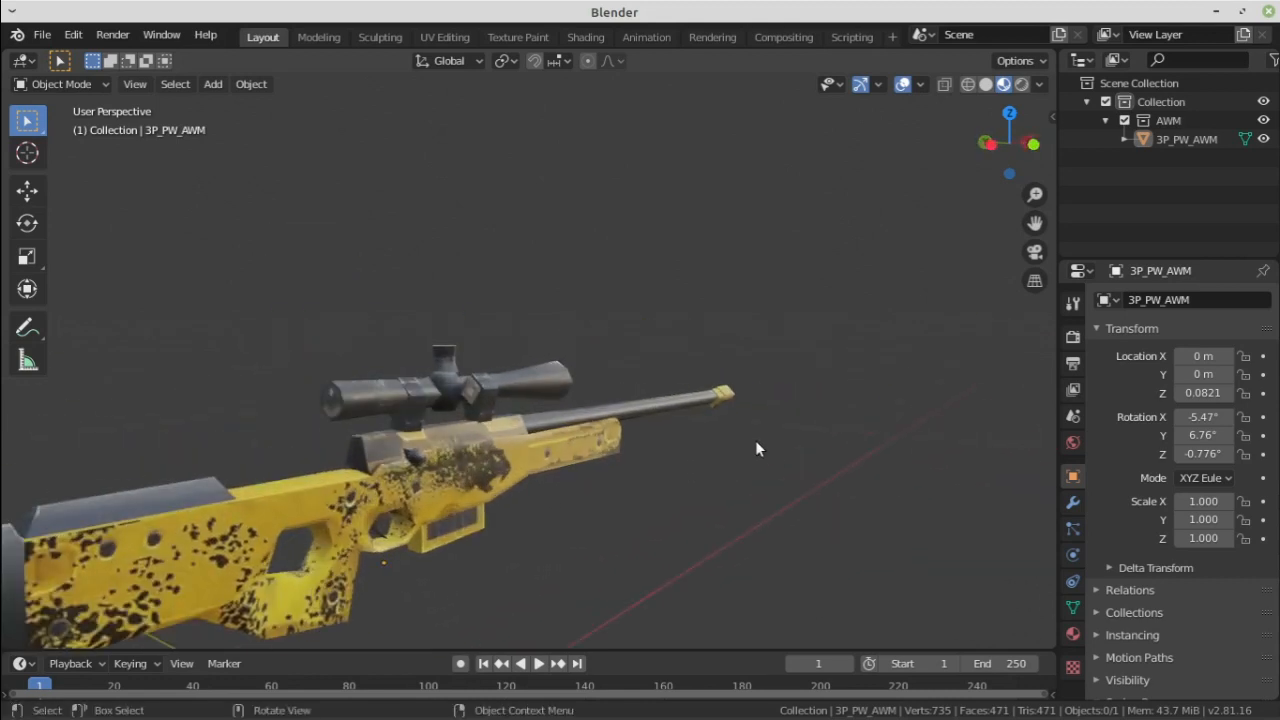
pyautogui.moveTo(755, 448); pyautogui.dragTo(581, 434, button='middle')
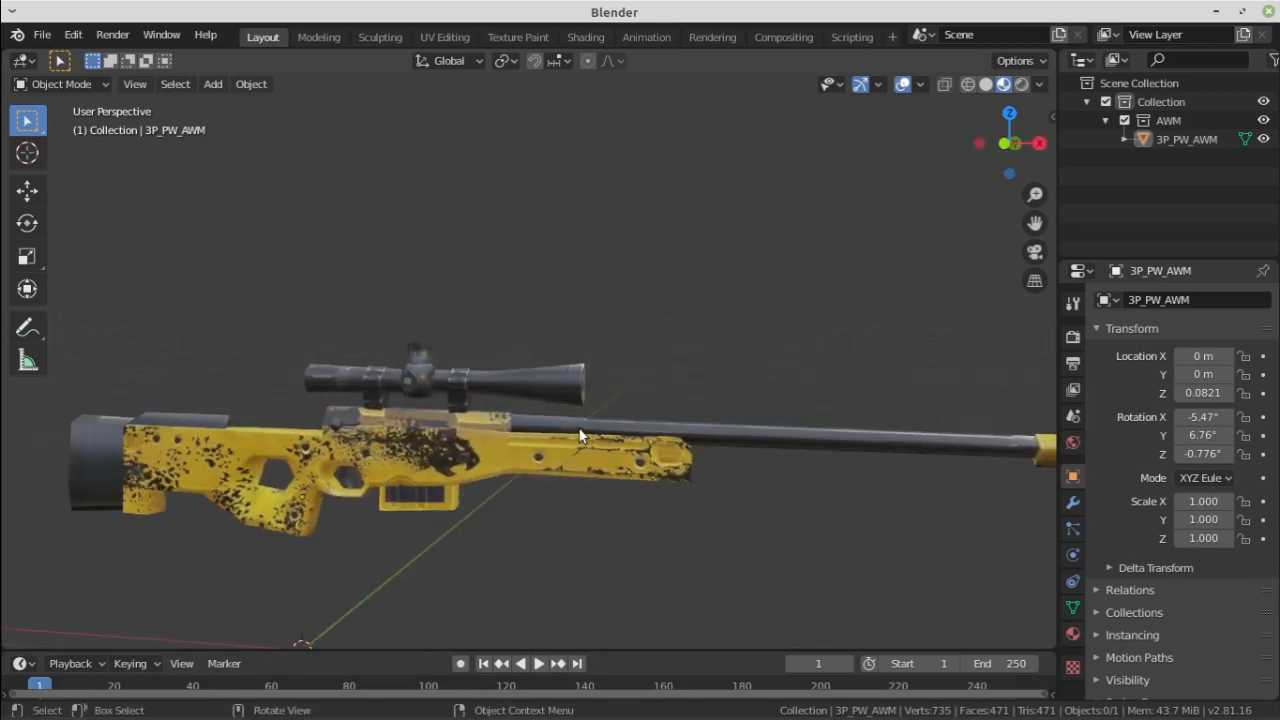
pyautogui.scroll(-3, 581, 429)
pyautogui.press('z')
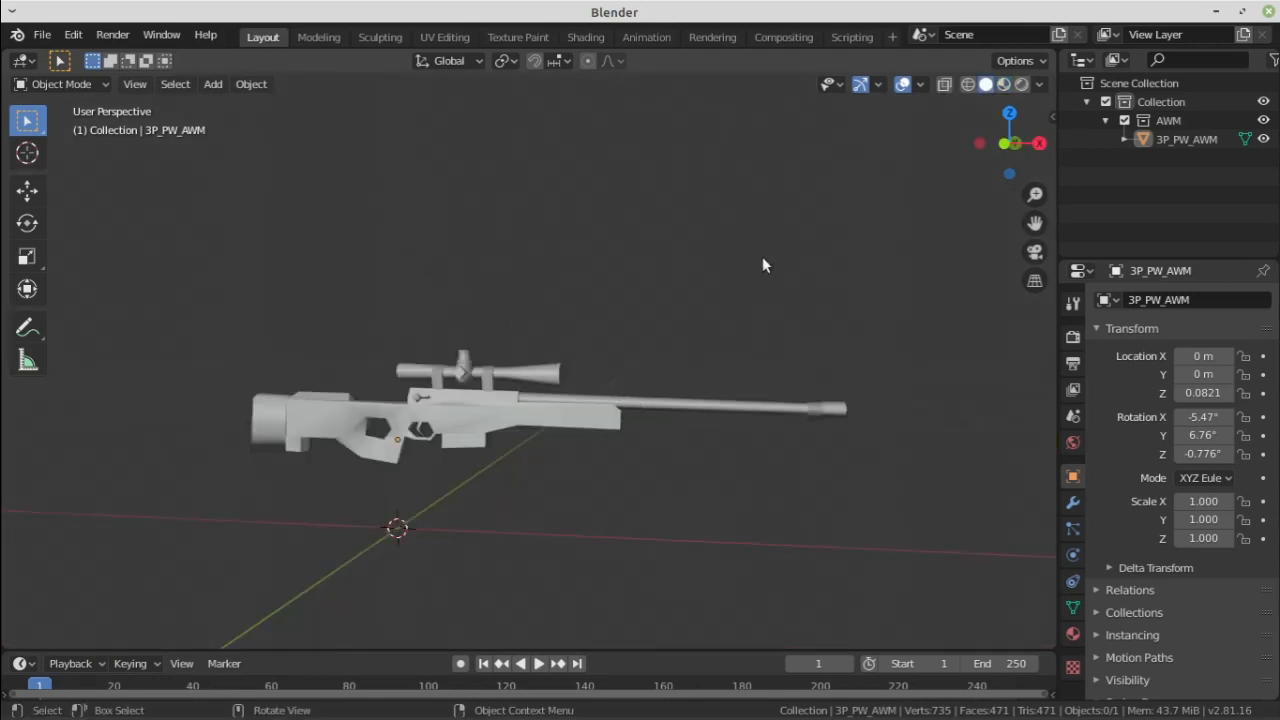
pyautogui.moveTo(762, 265); pyautogui.dragTo(770, 406, button='middle')
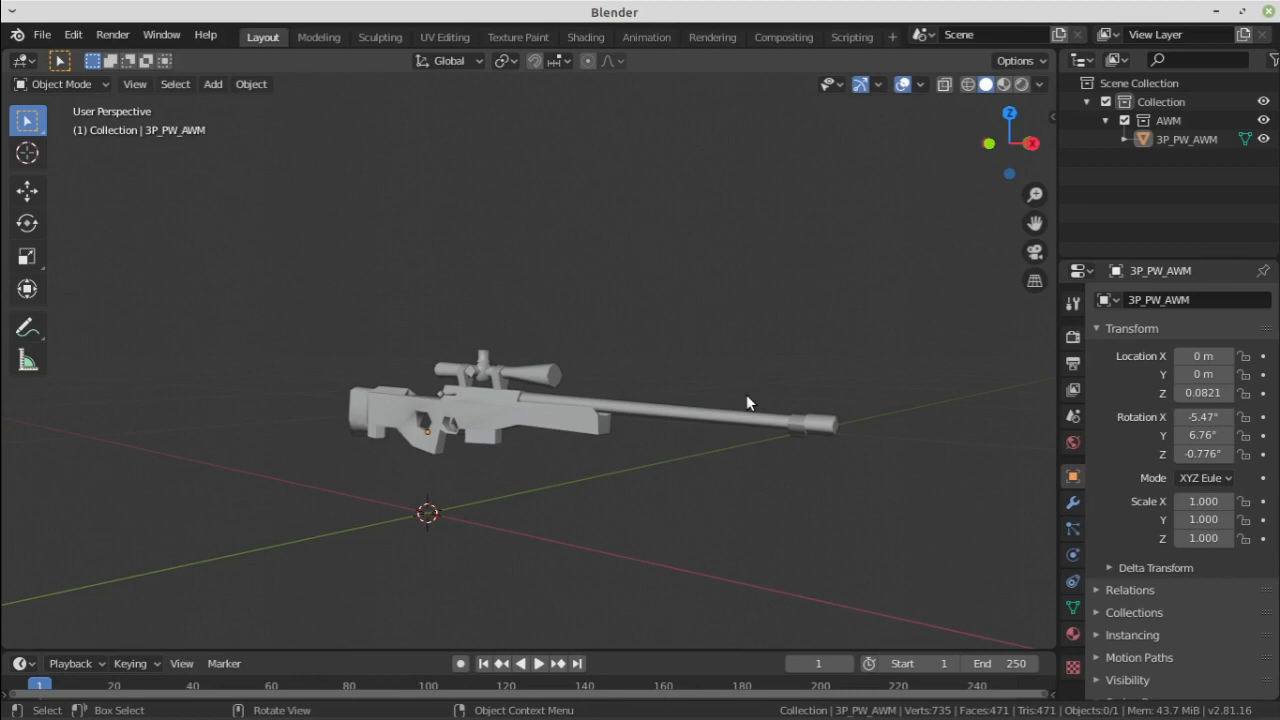
pyautogui.moveTo(769, 384); pyautogui.dragTo(669, 399, button='middle')
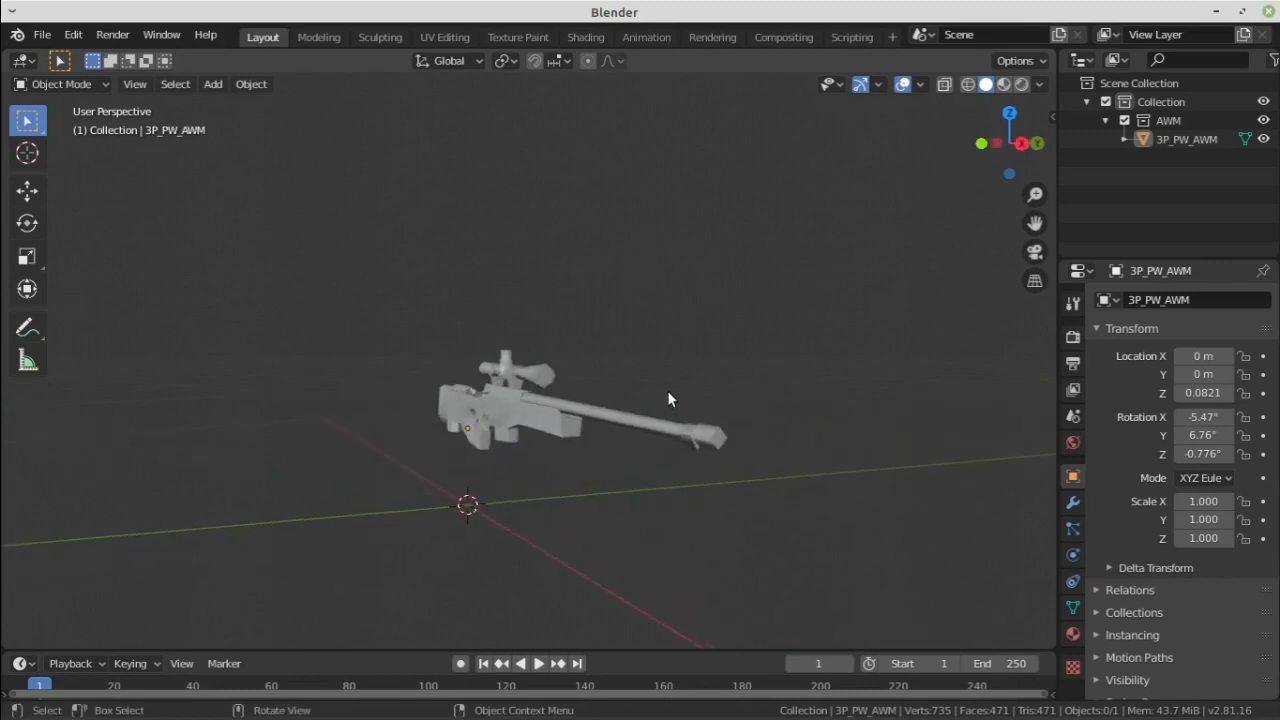
pyautogui.moveTo(500, 316)
pyautogui.mouseDown(button='middle')
pyautogui.moveTo(566, 322)
pyautogui.moveTo(497, 328)
pyautogui.mouseUp(button='middle')
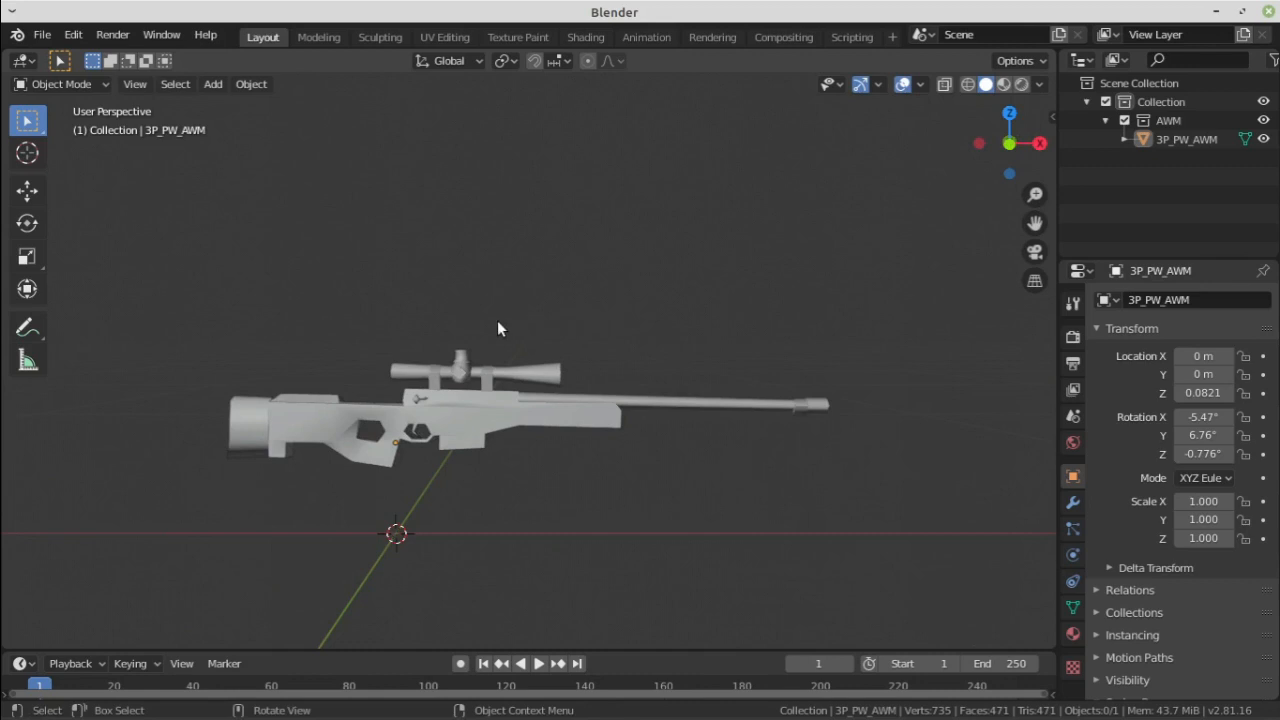
# Add a UV sphere at the world origin and frame it in the viewport
pyautogui.hotkey('shift', 'a')
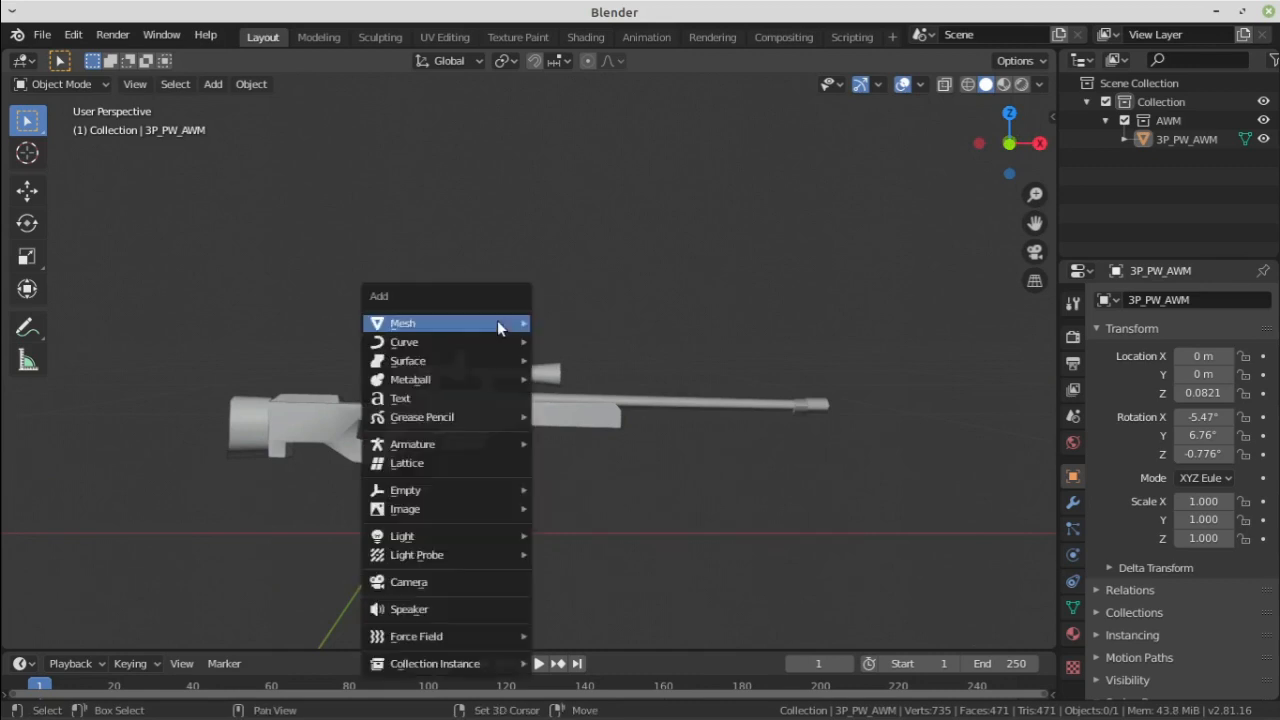
pyautogui.moveTo(497, 322)
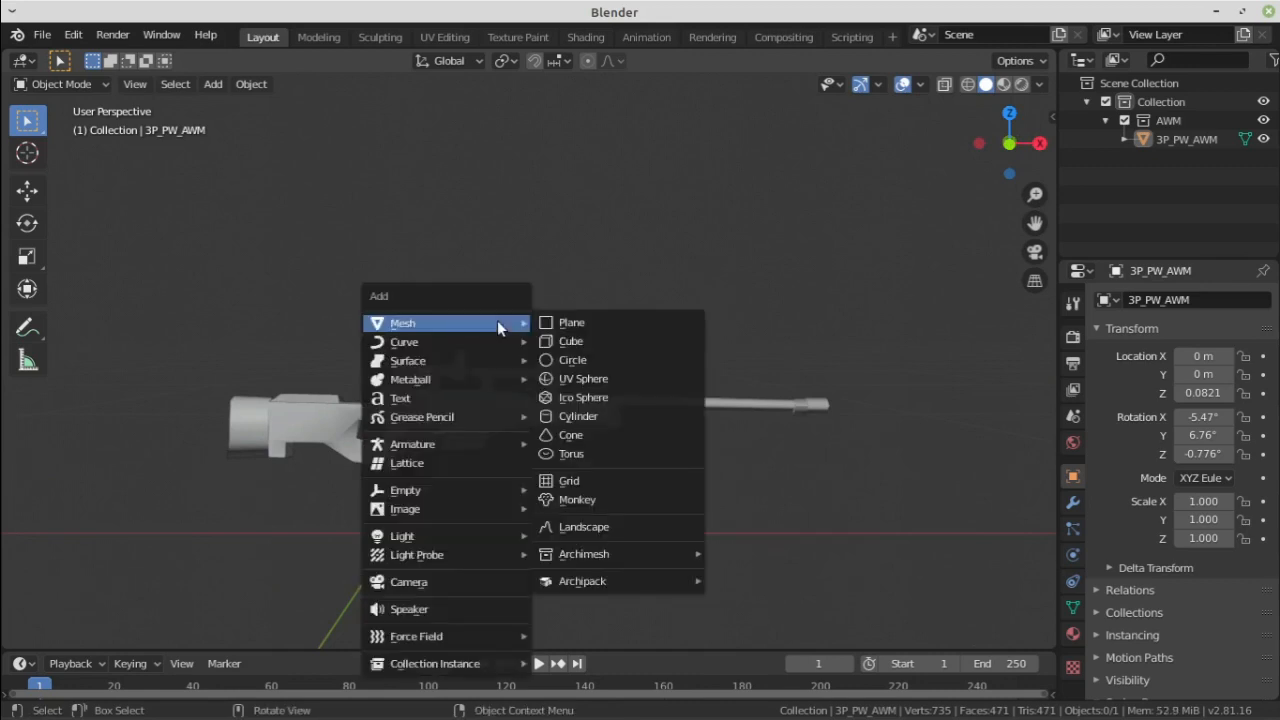
pyautogui.click(598, 378)
pyautogui.press('KP_Decimal')
pyautogui.scroll(-3, 514, 401)
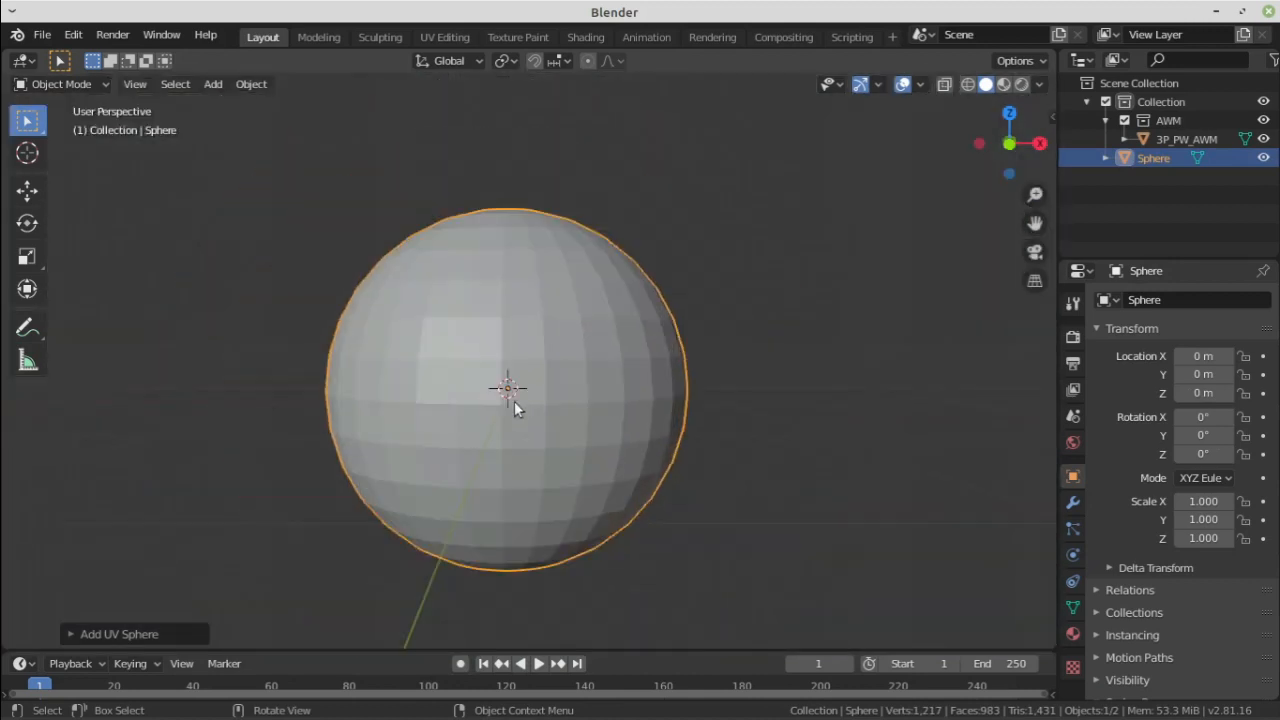
pyautogui.scroll(1, 520, 308)
# Enter Edit Mode on the sphere, select its whole mesh and subdivide it twice
pyautogui.press('Tab')
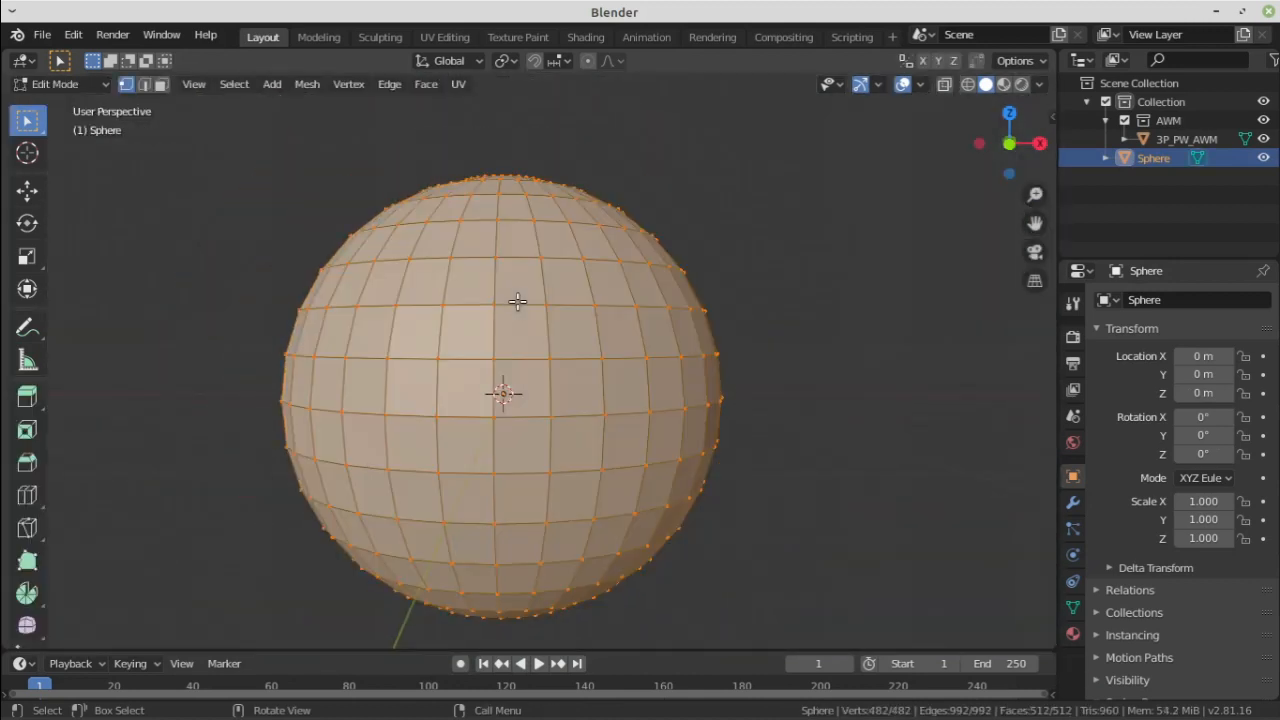
pyautogui.hotkey('alt', 'a')
pyautogui.scroll(4, 531, 240)
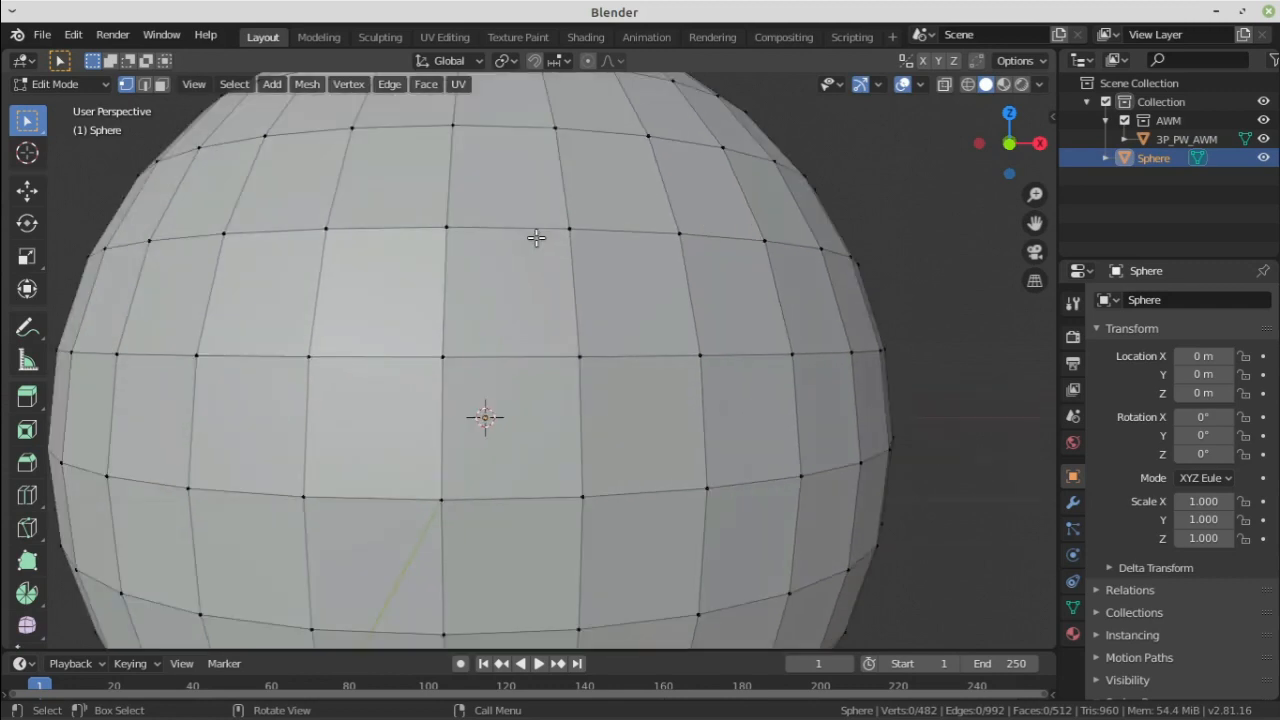
pyautogui.scroll(-4, 536, 237)
pyautogui.press('a')
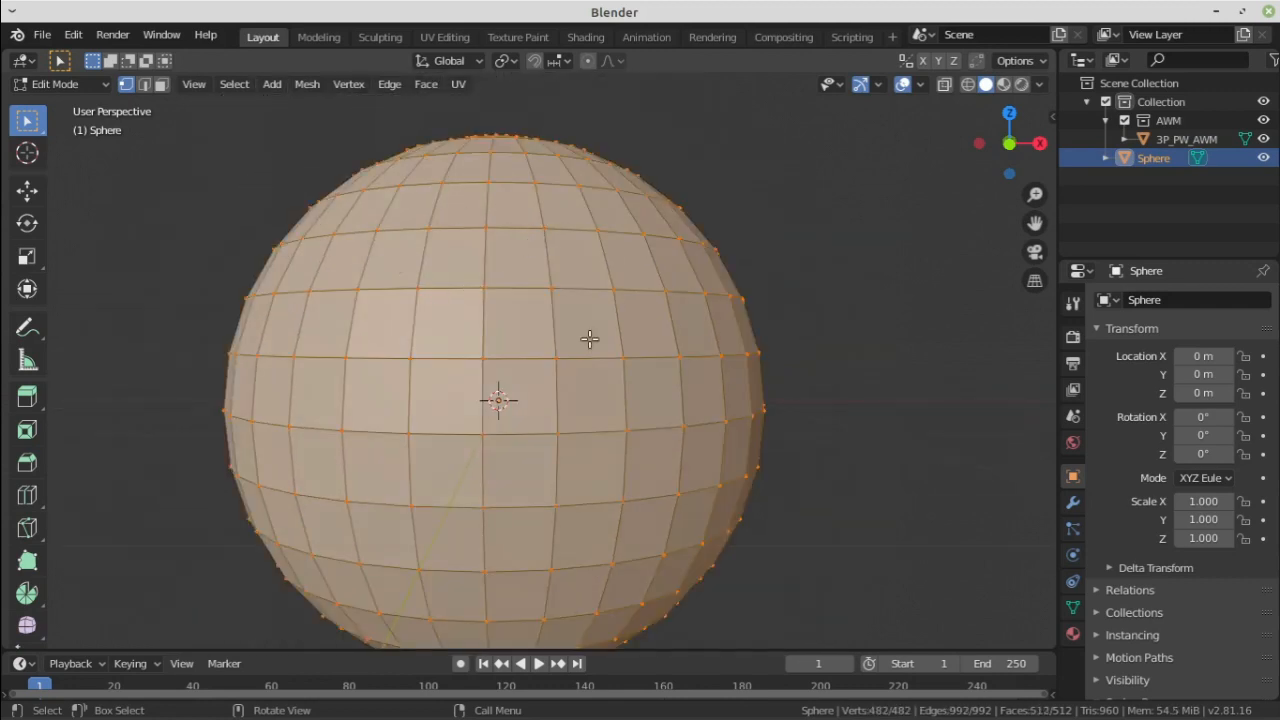
pyautogui.rightClick(474, 215)
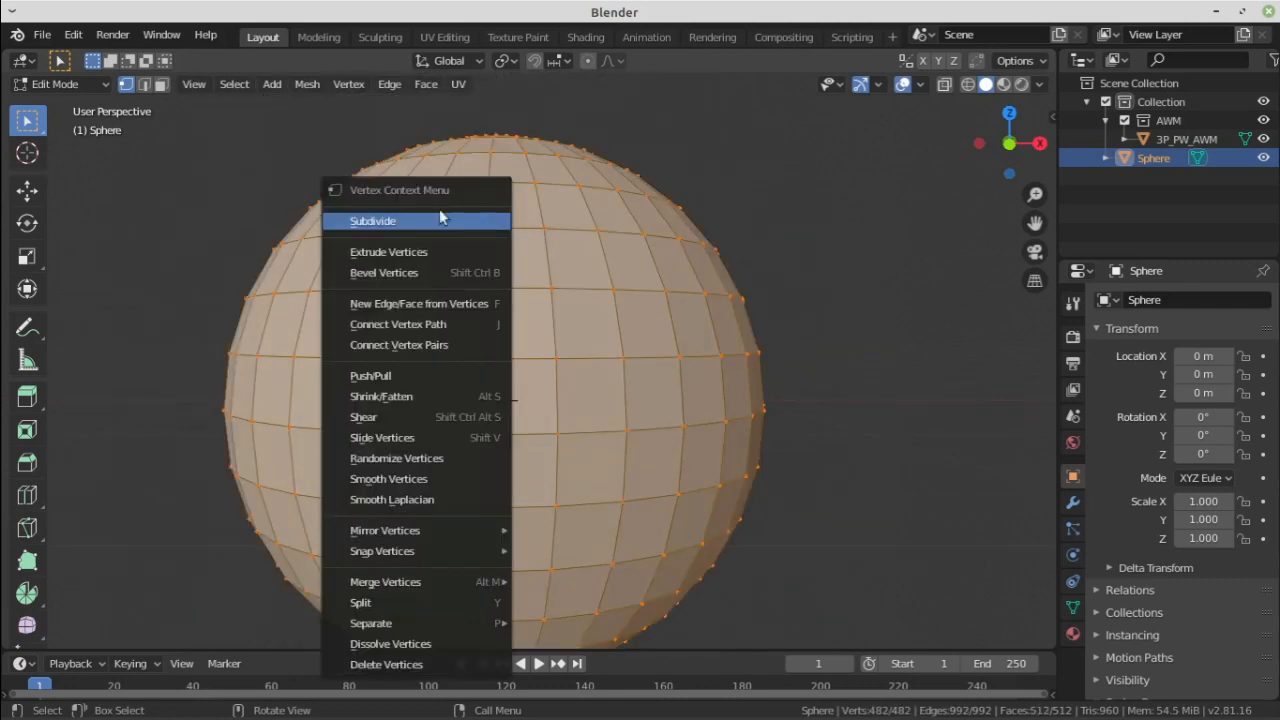
pyautogui.click(440, 220)
pyautogui.rightClick(439, 209)
pyautogui.click(439, 209)
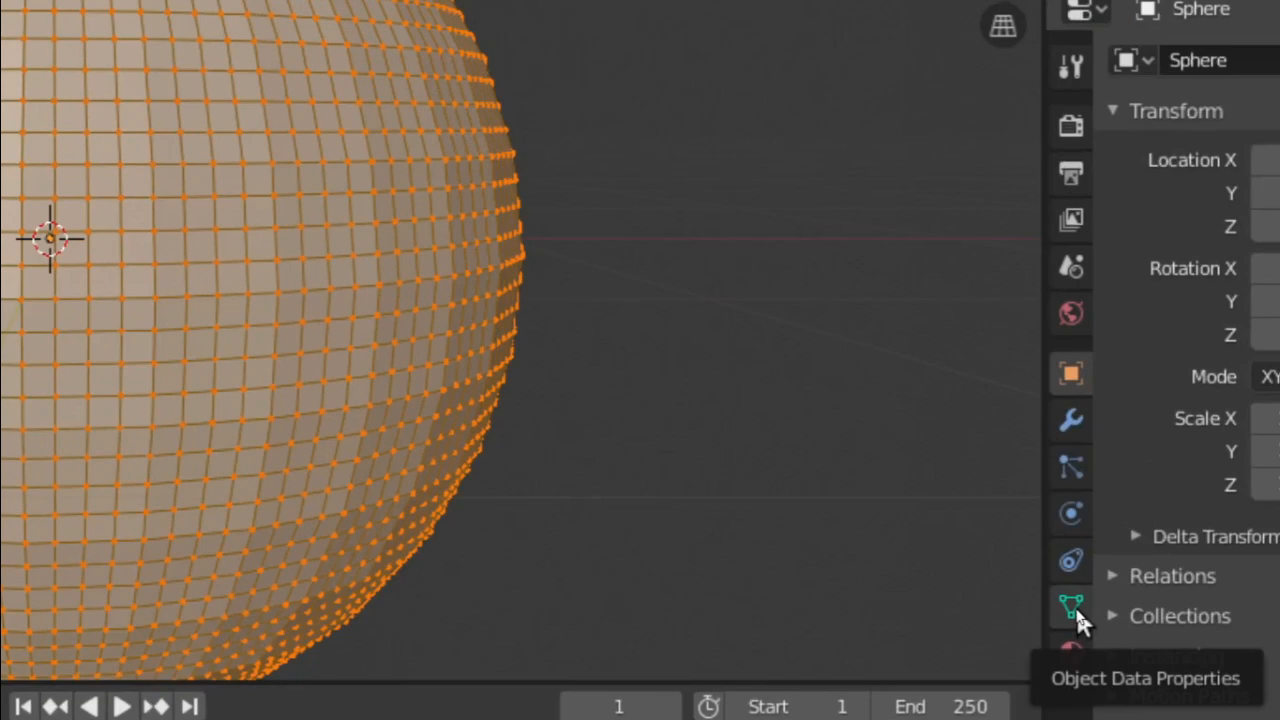
# Create a vertex group on the sphere, assign all its vertices with weight 1.000, and return to Object Mode
pyautogui.click(1077, 613)
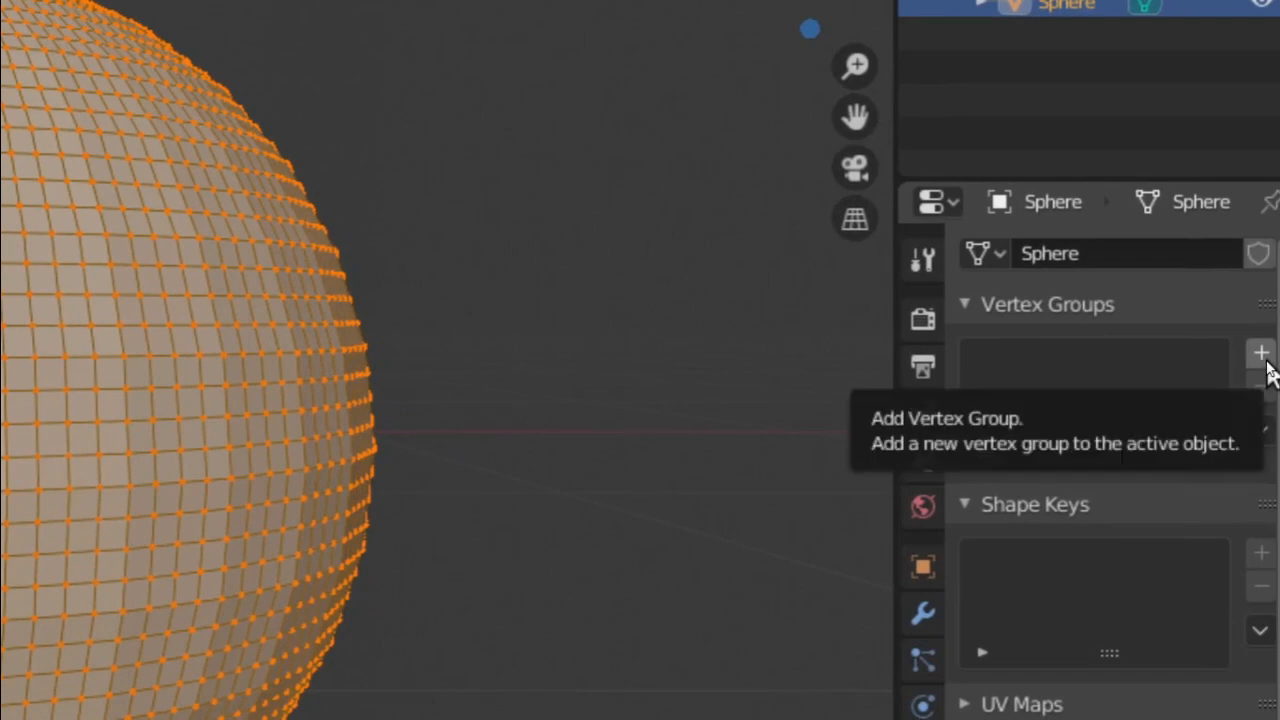
pyautogui.click(1263, 358)
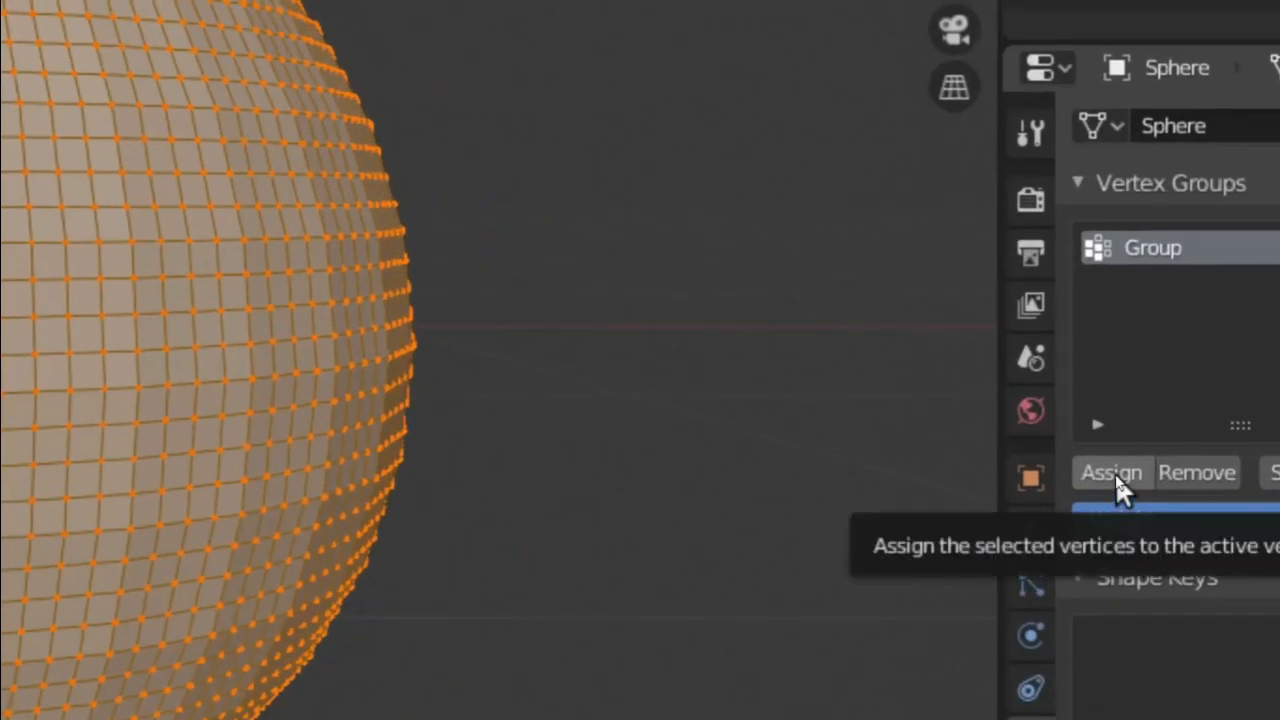
pyautogui.click(1115, 473)
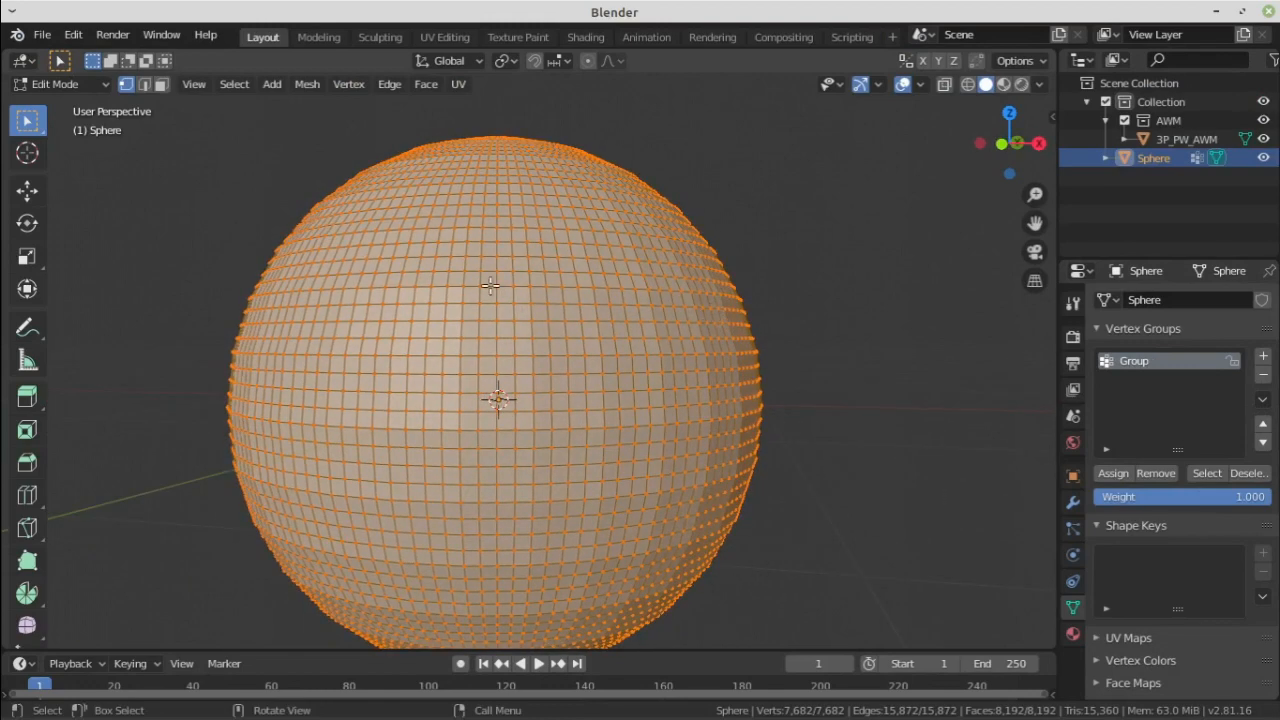
pyautogui.press('Tab')
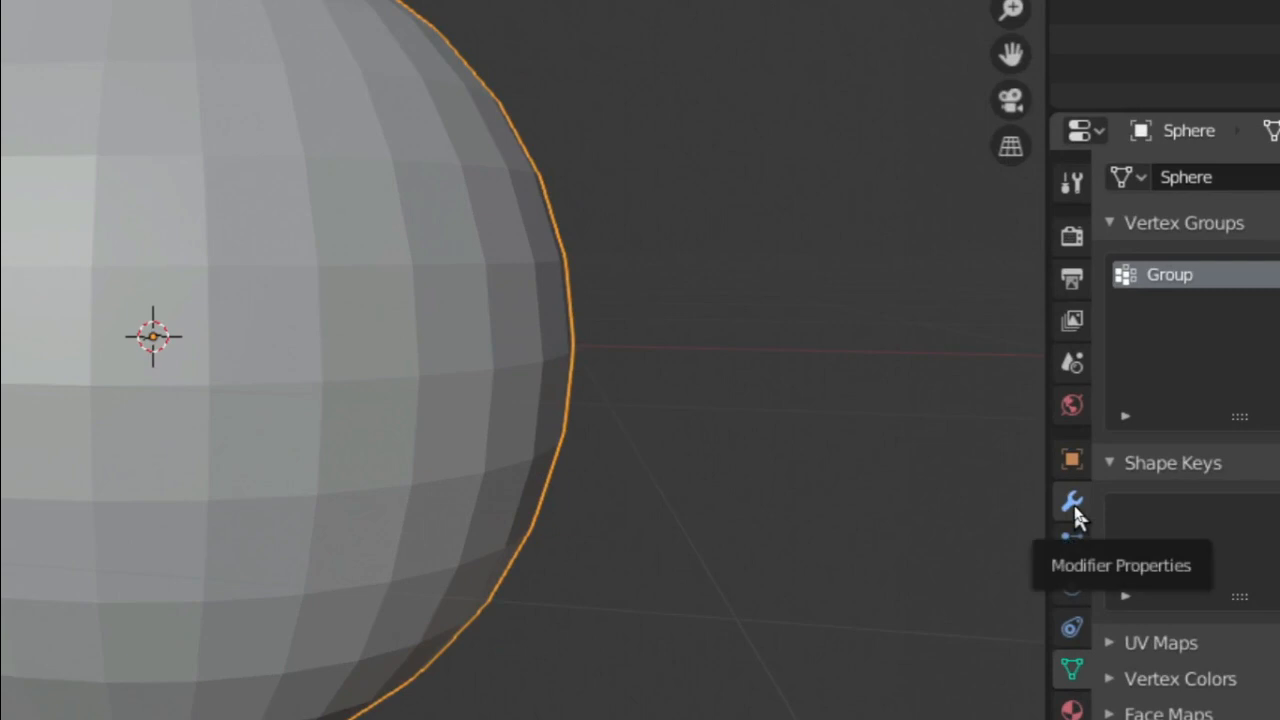
# Add a Vertex Weight Edit modifier to the sphere and set its vertex group to Group
pyautogui.click(1073, 505)
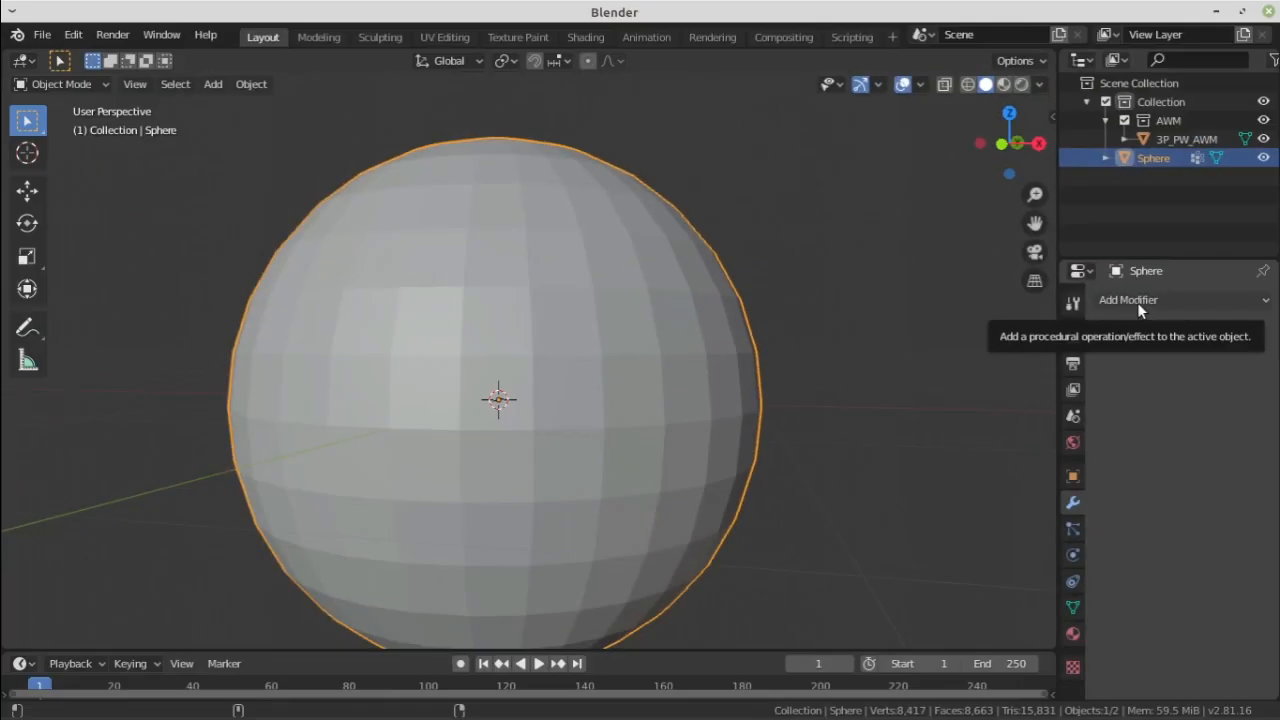
pyautogui.click(1140, 302)
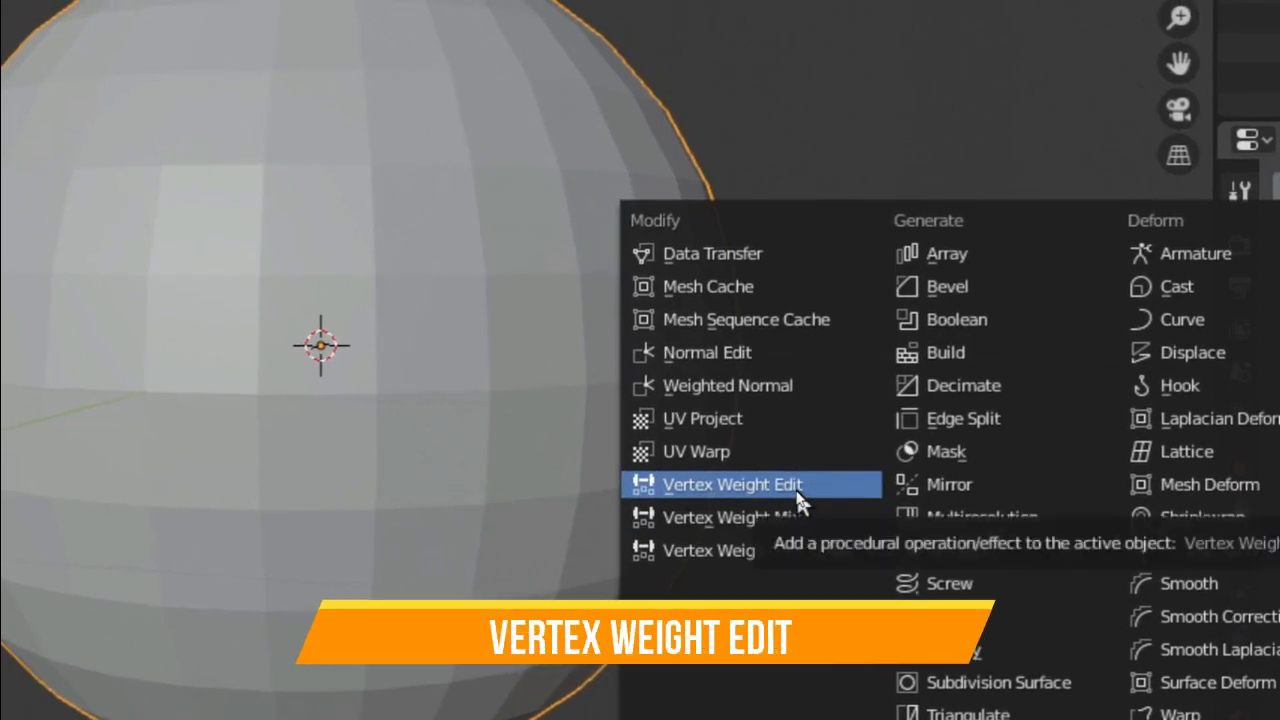
pyautogui.click(797, 490)
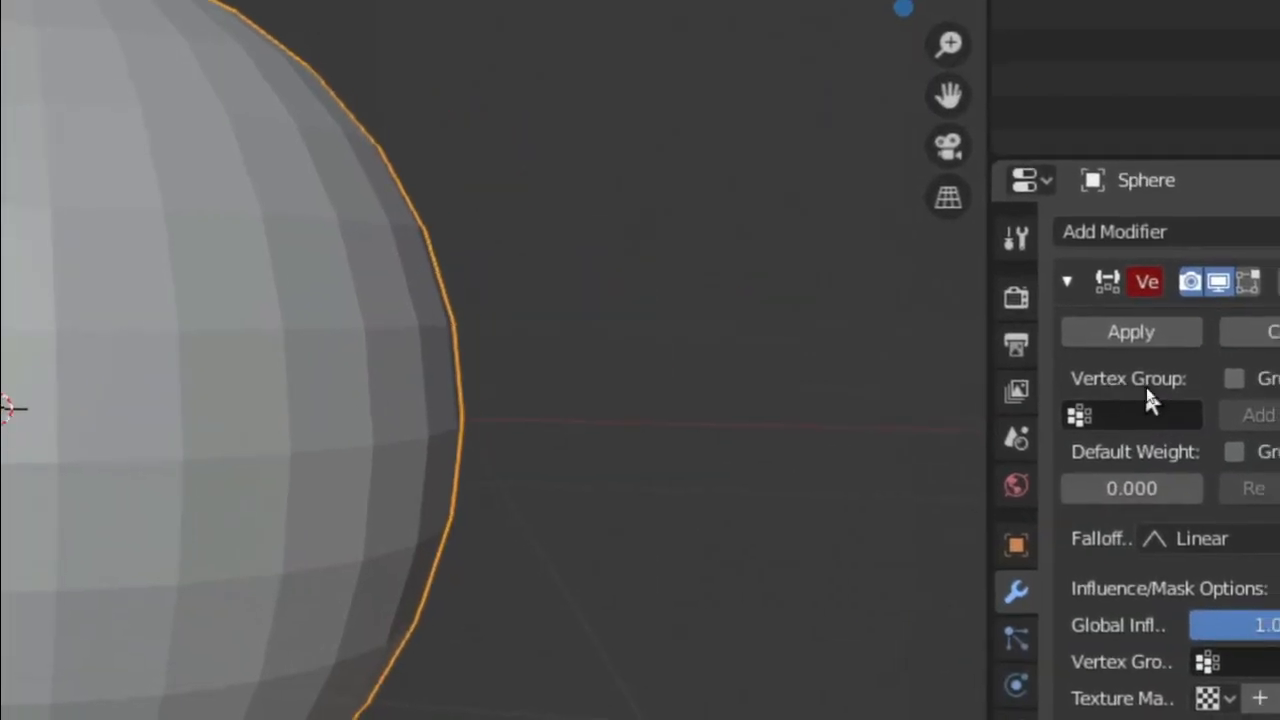
pyautogui.click(1150, 408)
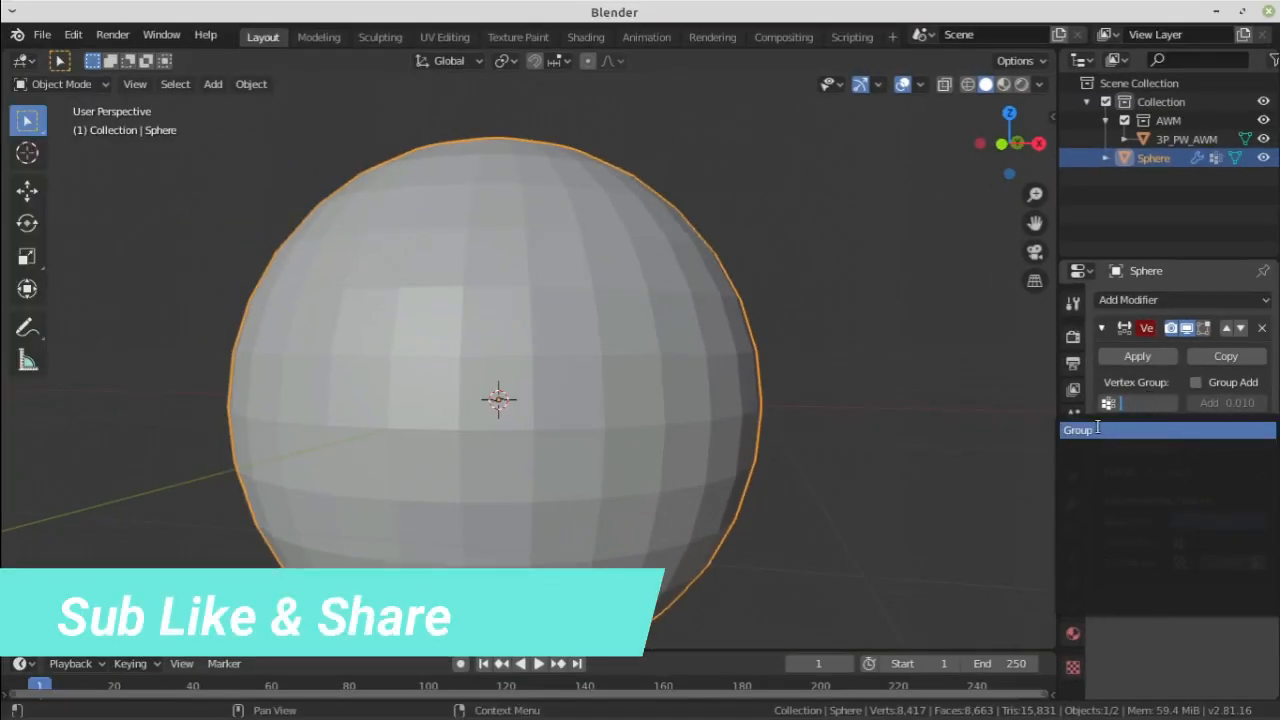
pyautogui.click(1124, 429)
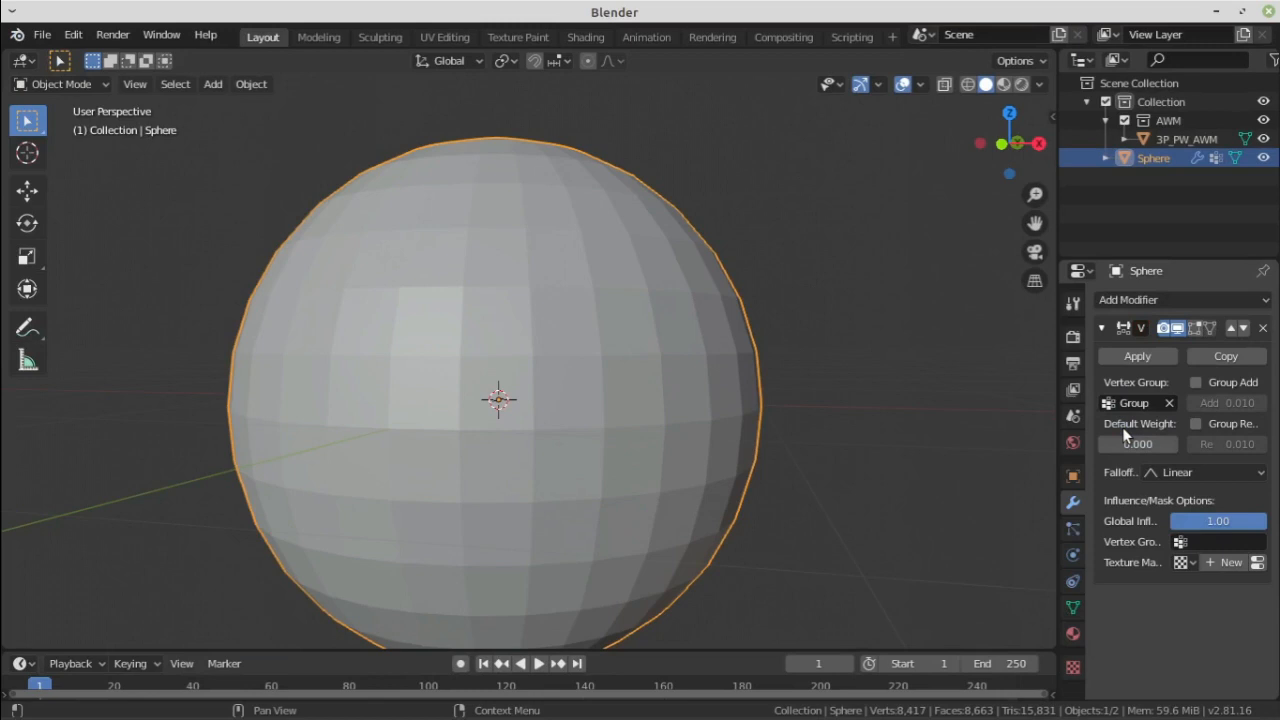
# Set the modifier's falloff to Custom Curve and invert the curve, with its start at Y 1.0 and its end at Y 0.0
pyautogui.click(1204, 475)
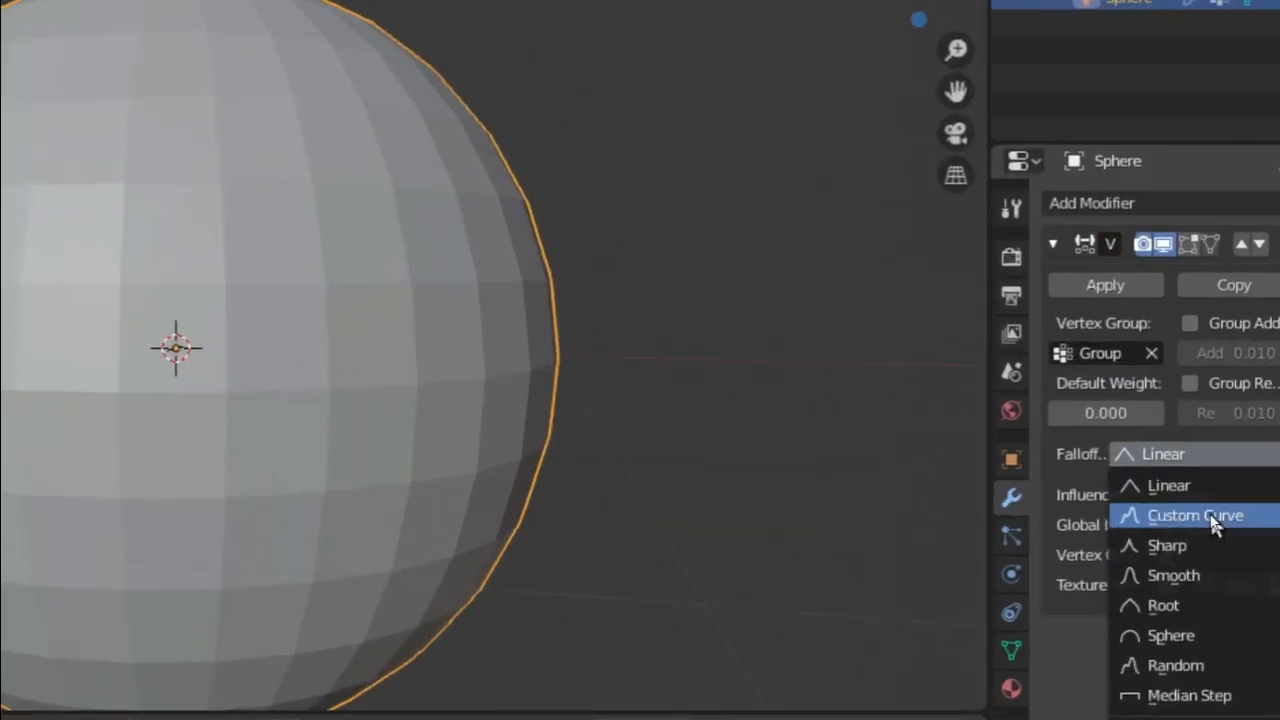
pyautogui.click(1211, 518)
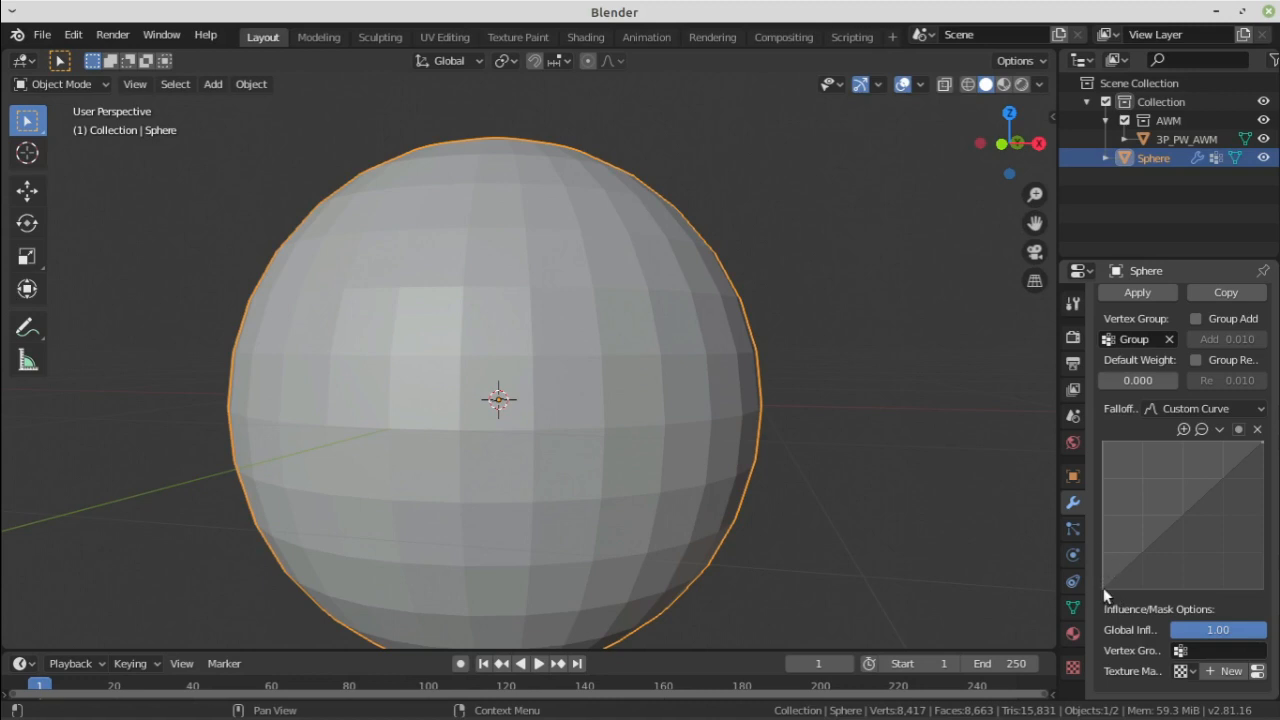
pyautogui.moveTo(1104, 590); pyautogui.dragTo(1104, 443)
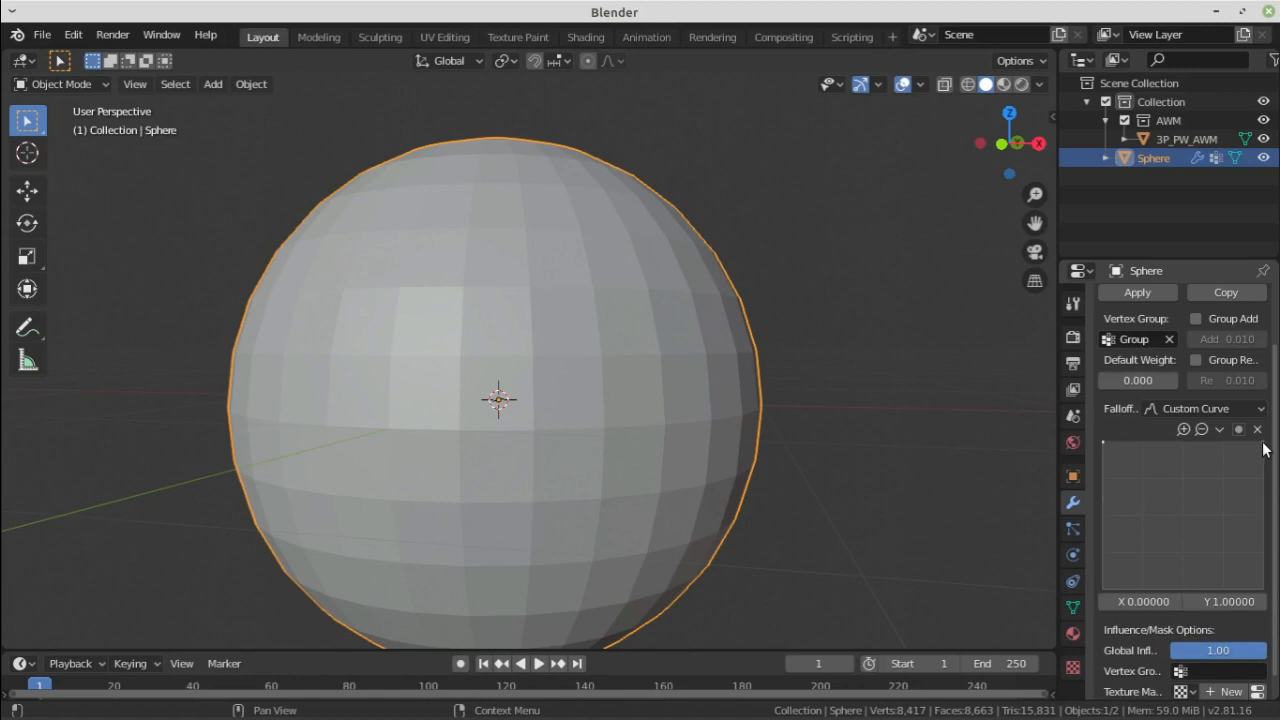
pyautogui.moveTo(1262, 442); pyautogui.dragTo(1262, 590)
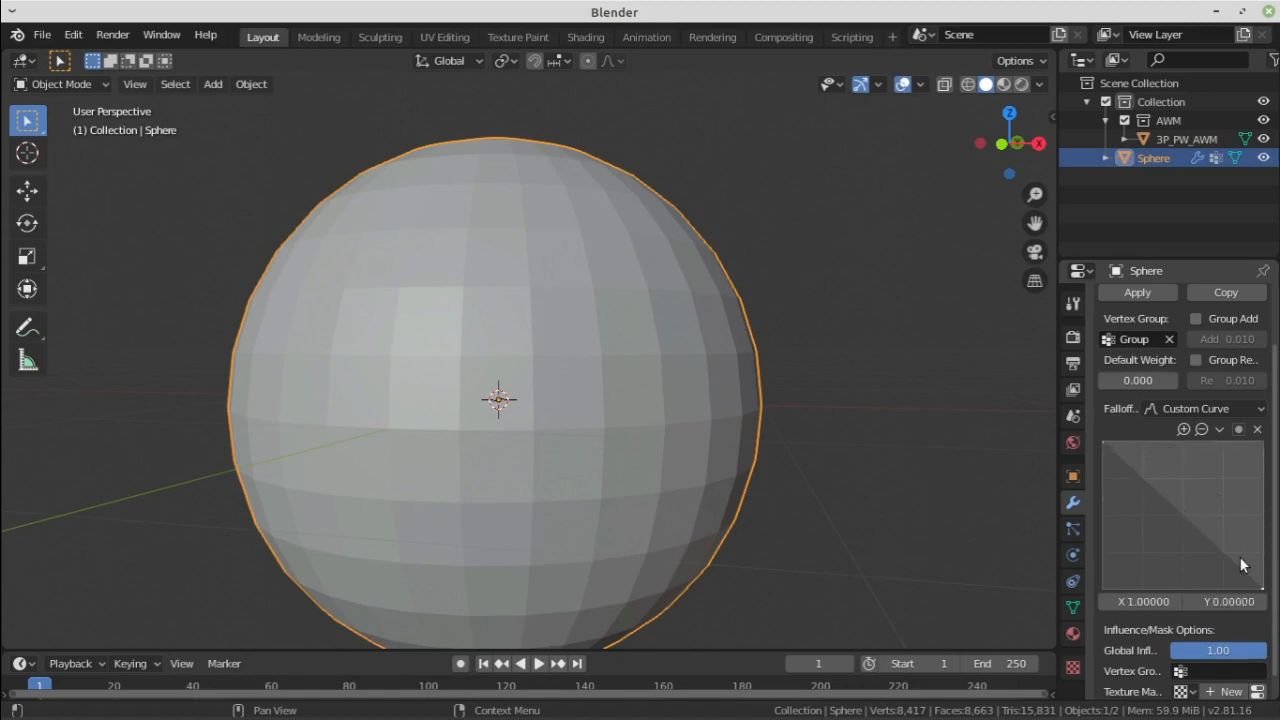
# Create a new mask texture for the Vertex Weight Edit modifier and set its type to Clouds
pyautogui.scroll(-1, 1240, 565)
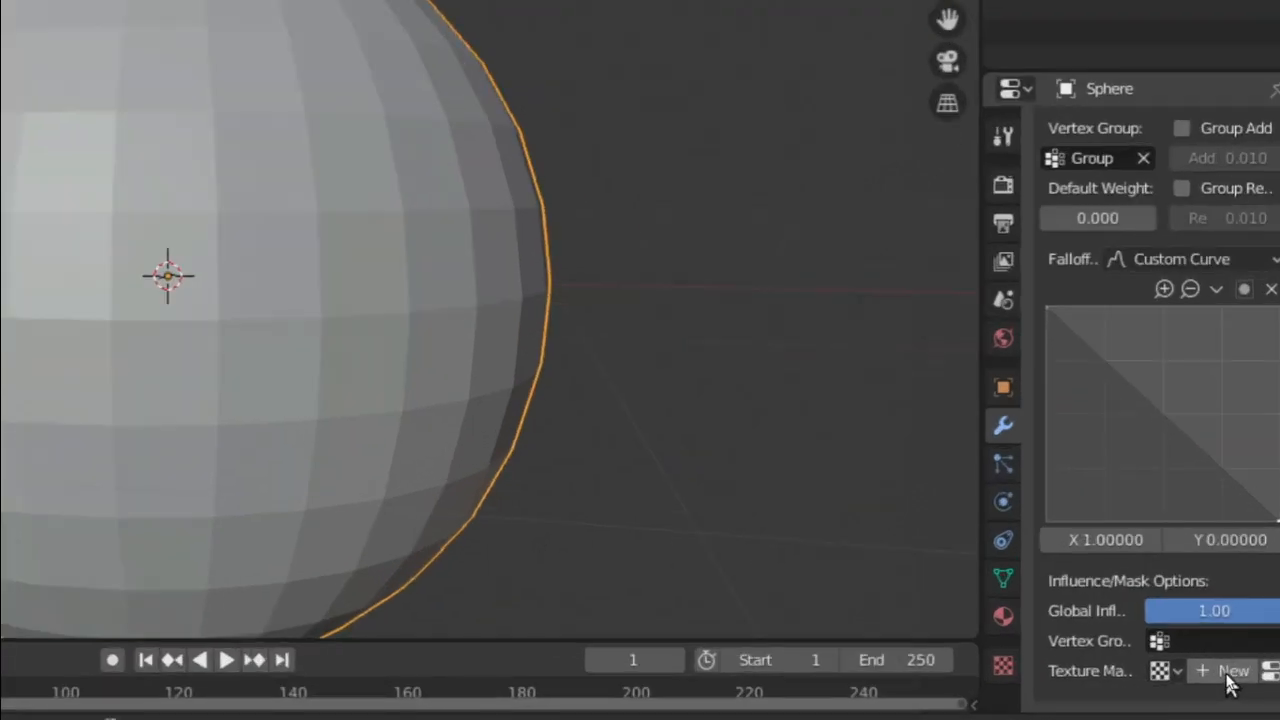
pyautogui.click(1229, 677)
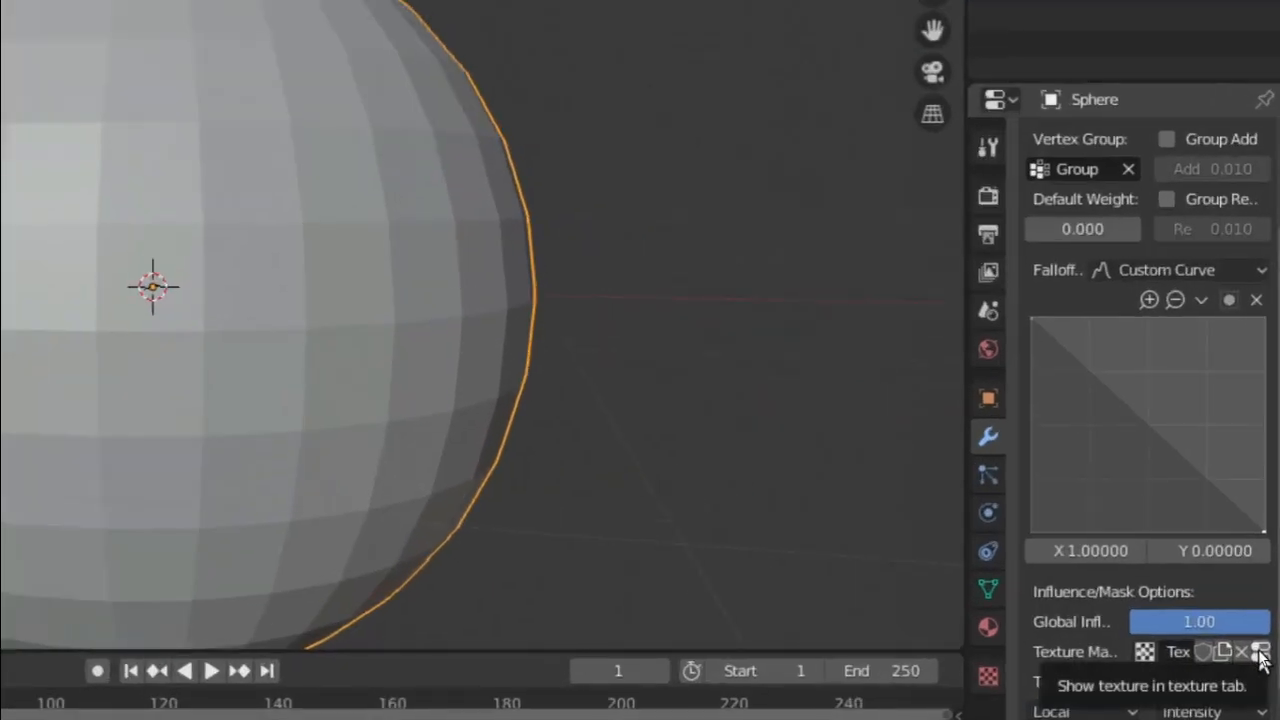
pyautogui.click(1259, 652)
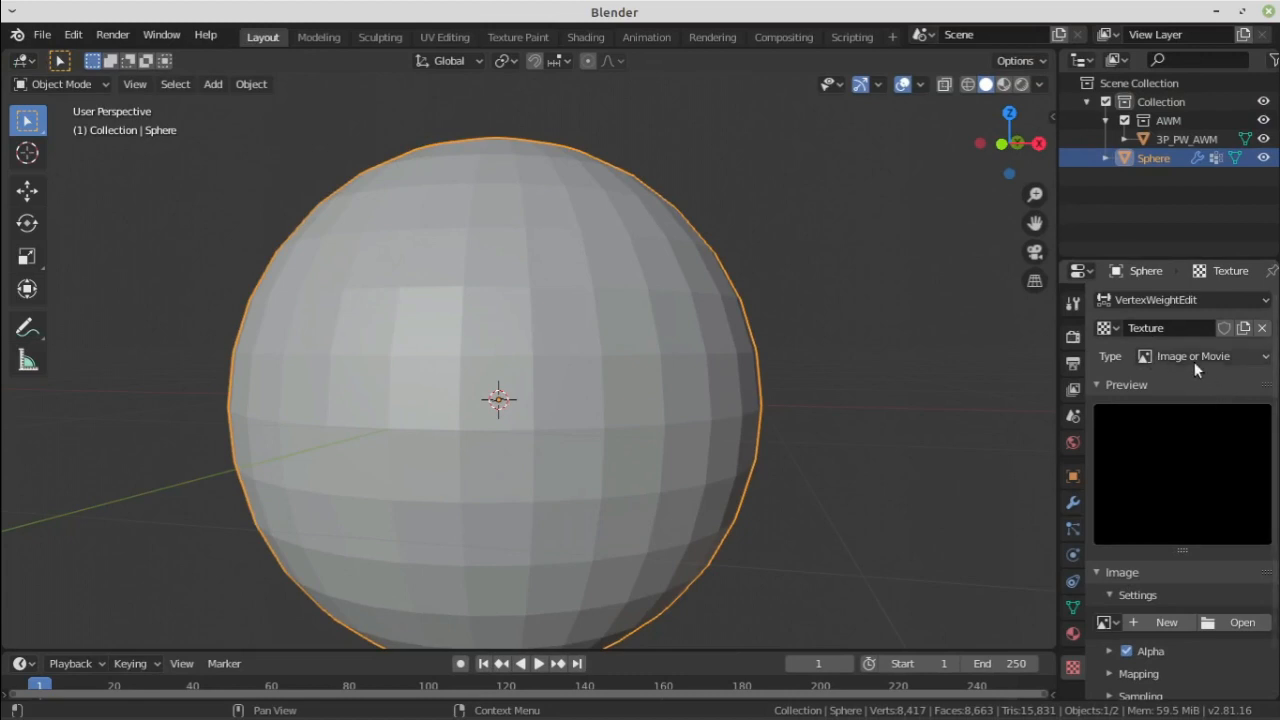
pyautogui.click(1194, 358)
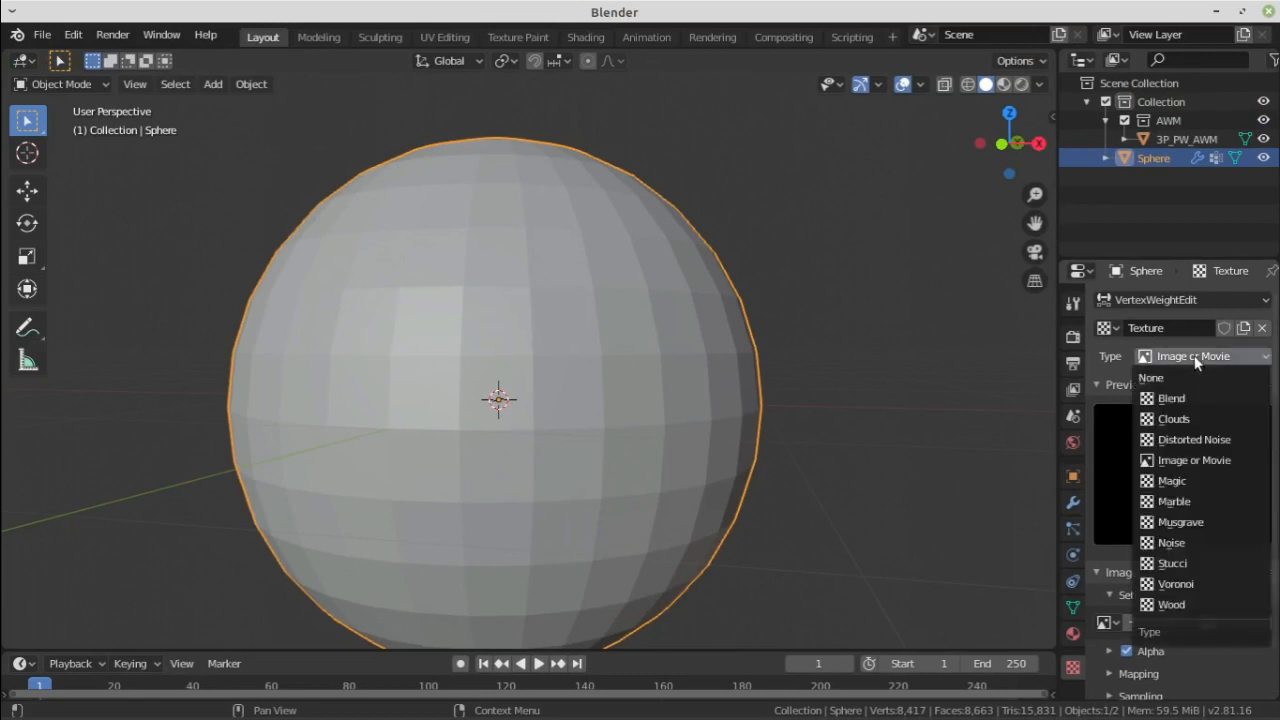
pyautogui.click(1175, 419)
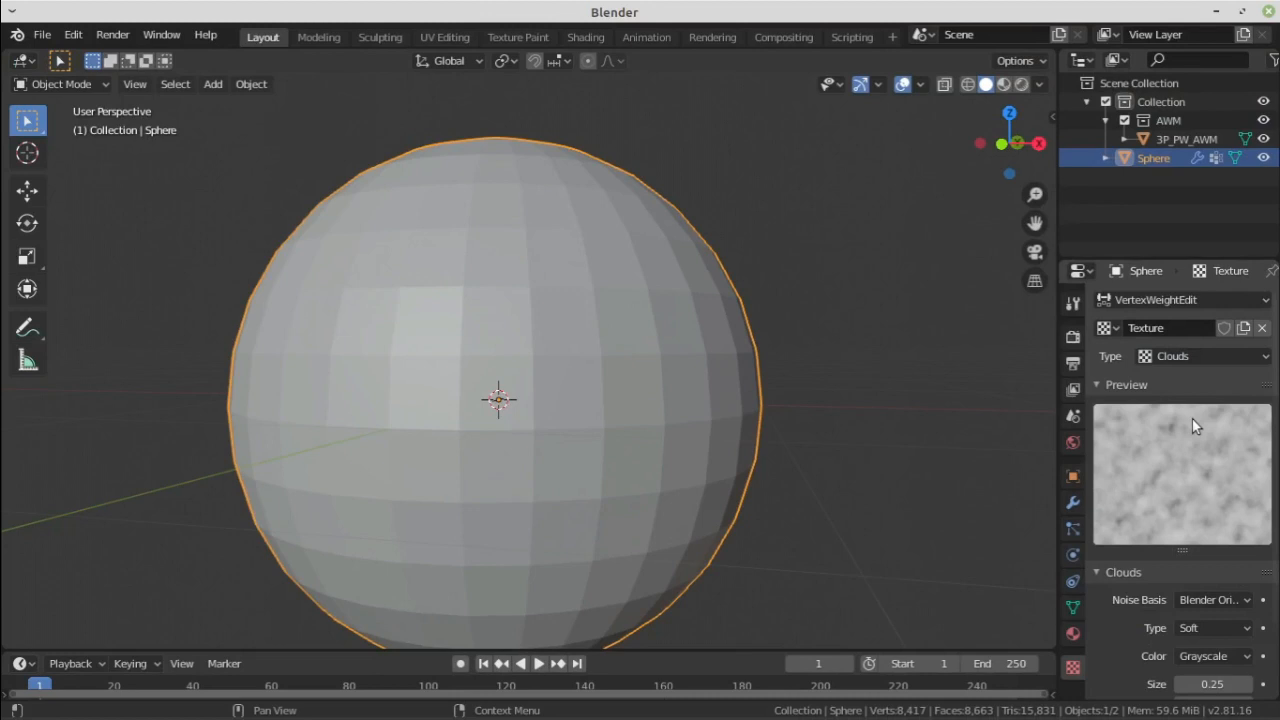
# Choose the channel used by the modifier's texture mask and collapse the Vertex Weight Edit modifier
pyautogui.click(1074, 506)
pyautogui.scroll(-1, 1176, 443)
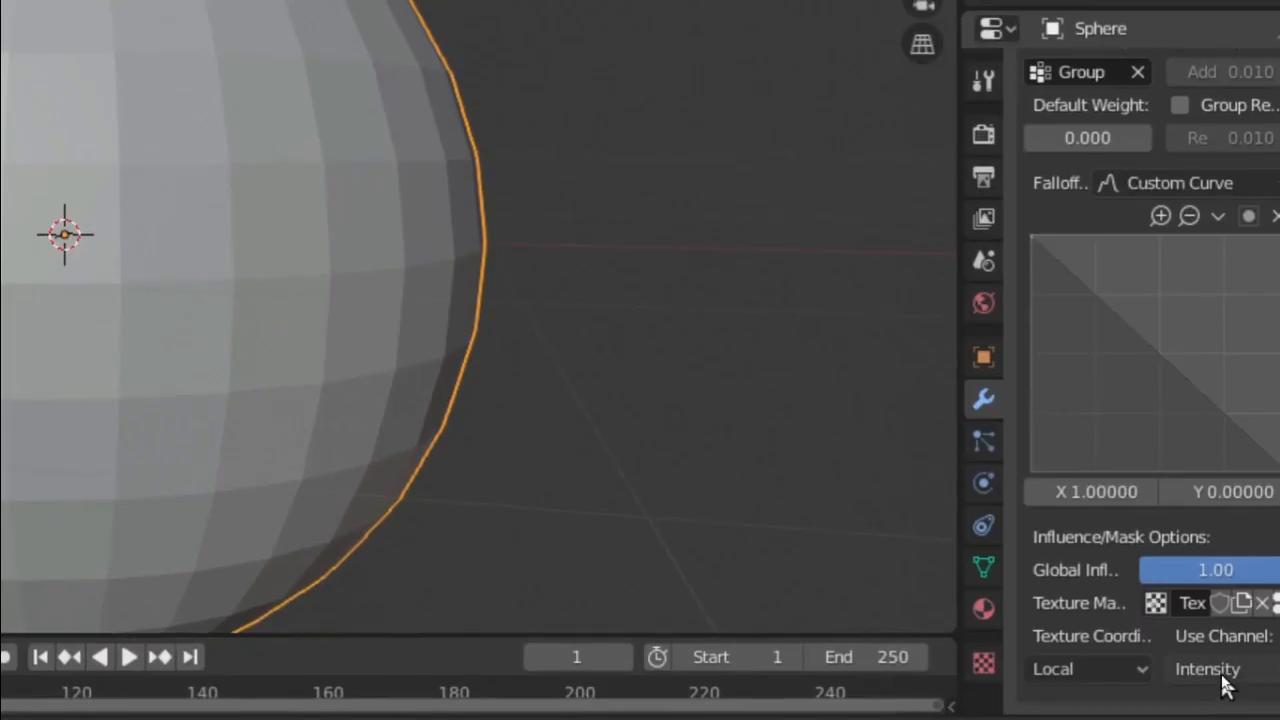
pyautogui.click(1226, 677)
pyautogui.click(1194, 526)
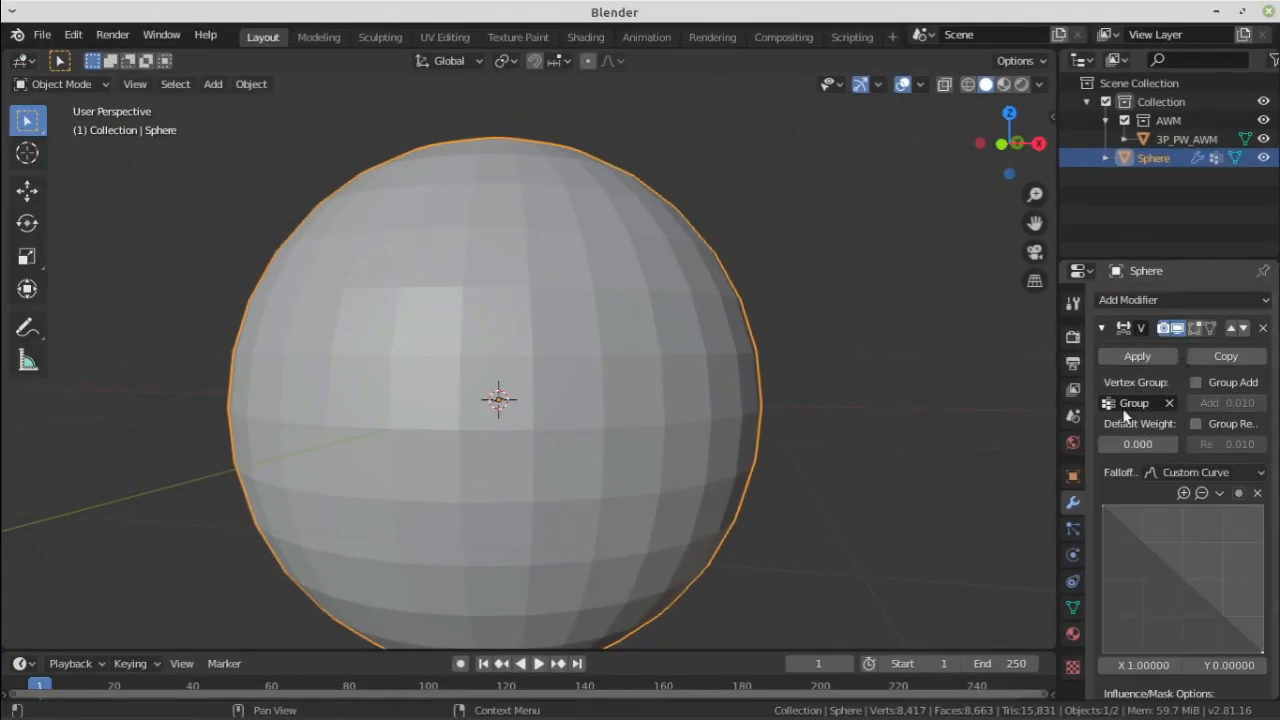
pyautogui.click(1104, 330)
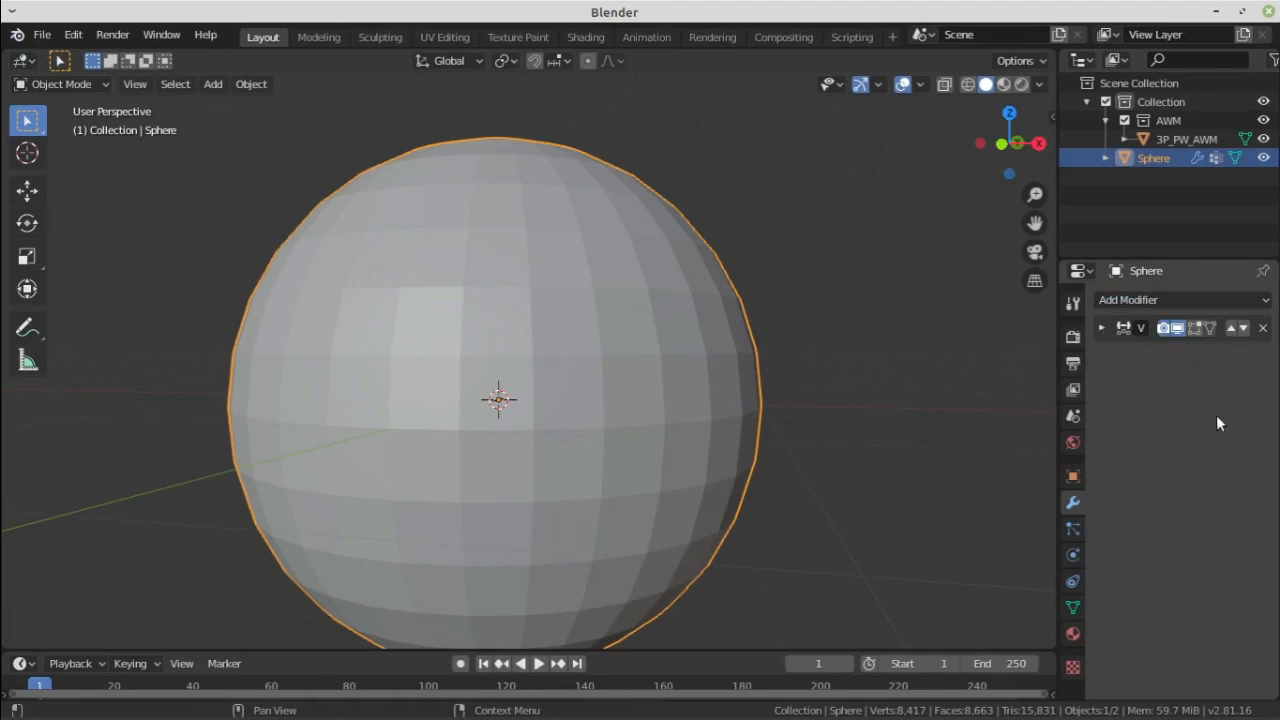
# Add a Mask modifier to the sphere and set its vertex group to Group
pyautogui.click(1102, 328)
pyautogui.click(1100, 328)
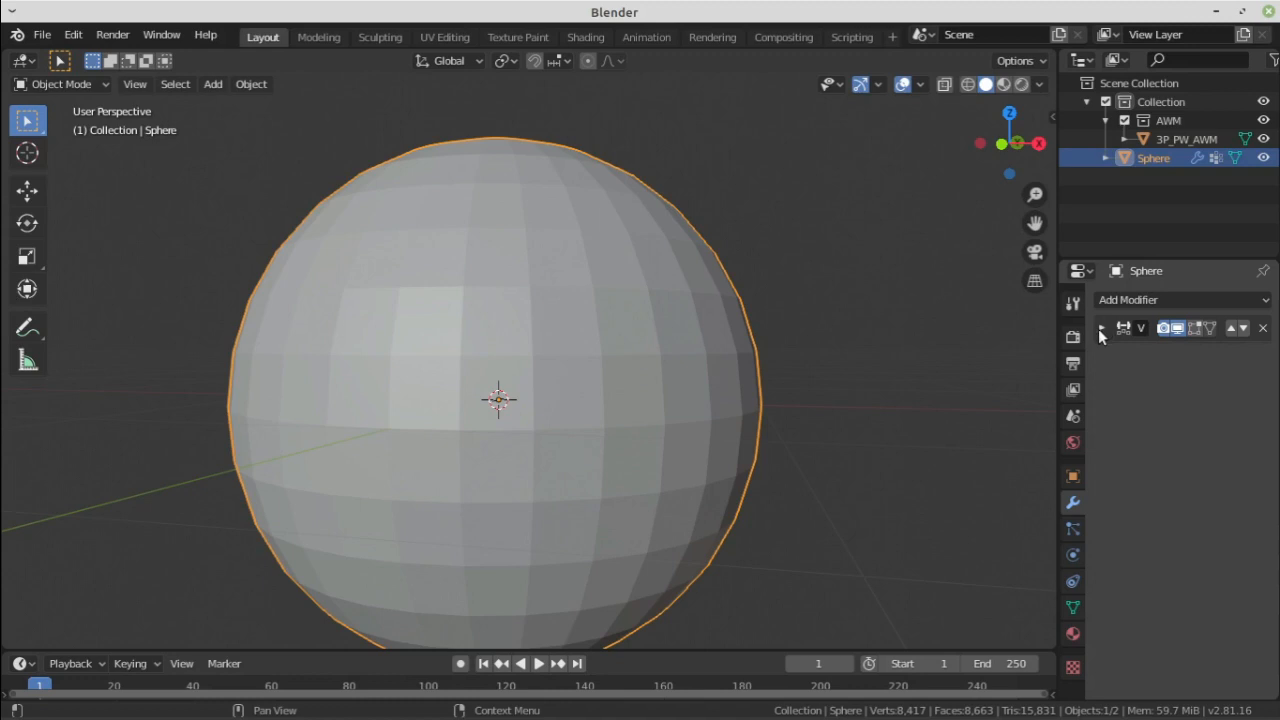
pyautogui.click(1142, 300)
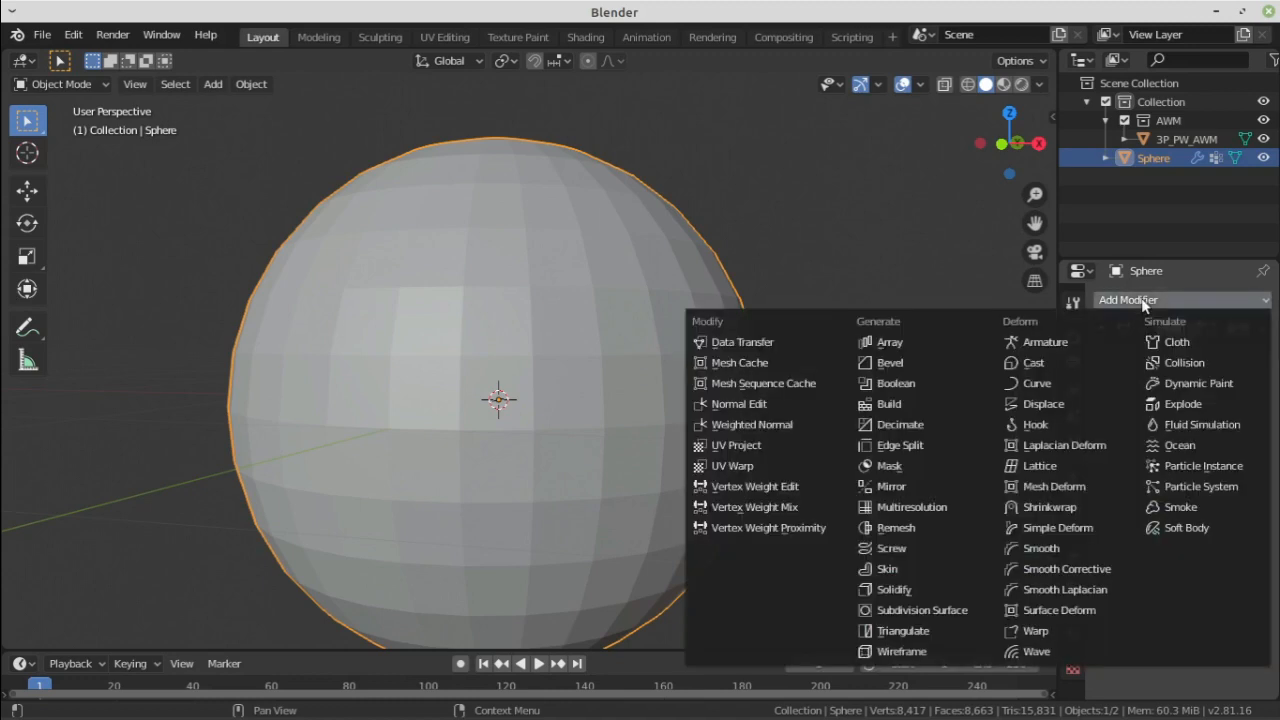
pyautogui.click(931, 467)
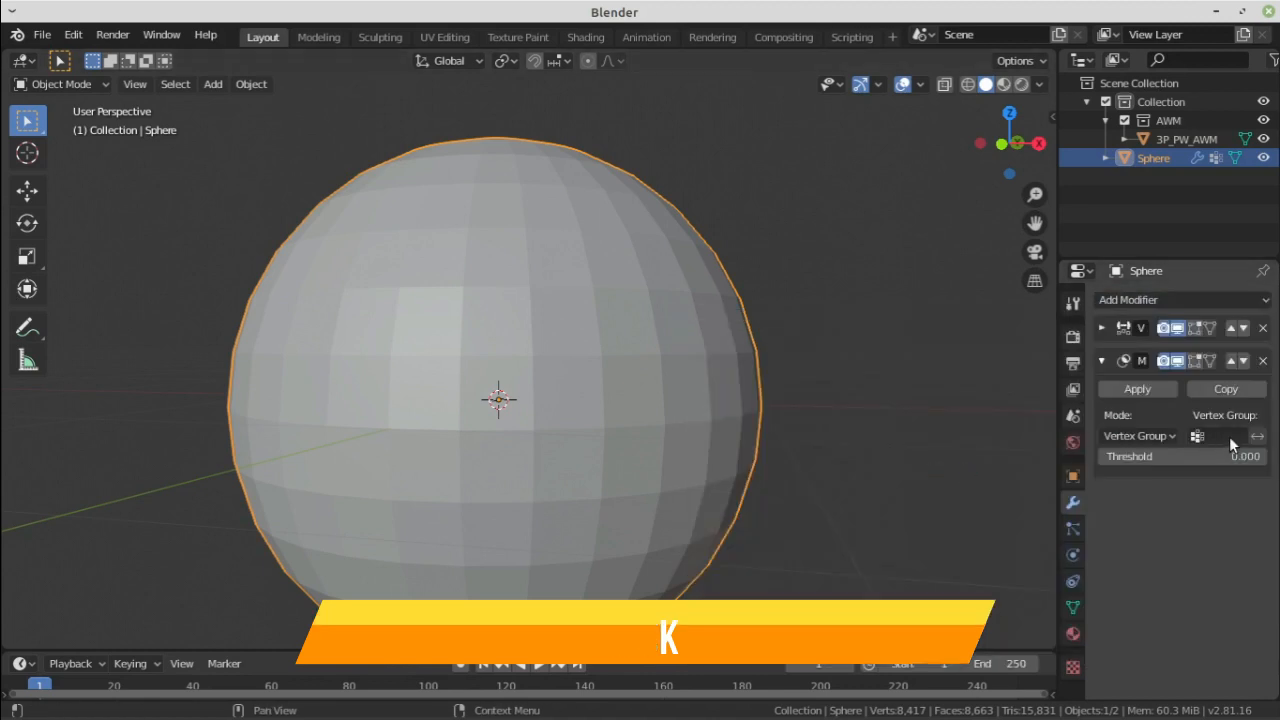
pyautogui.click(1228, 435)
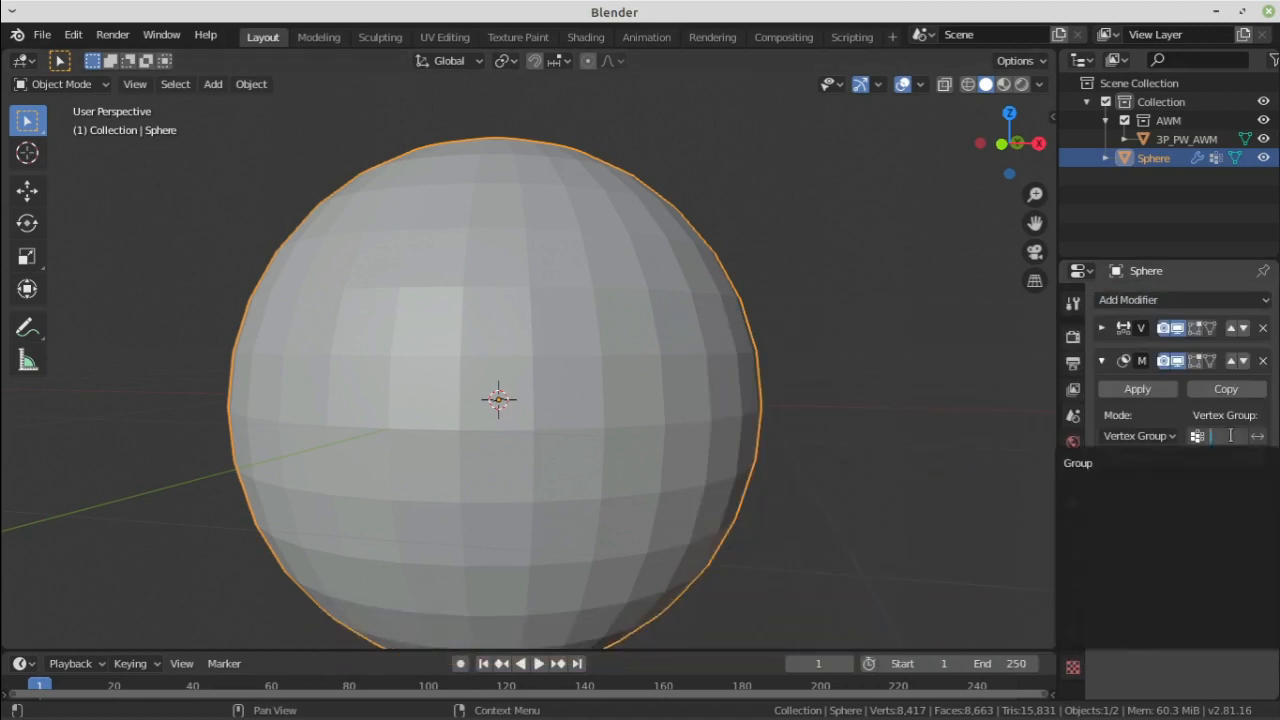
pyautogui.click(1119, 462)
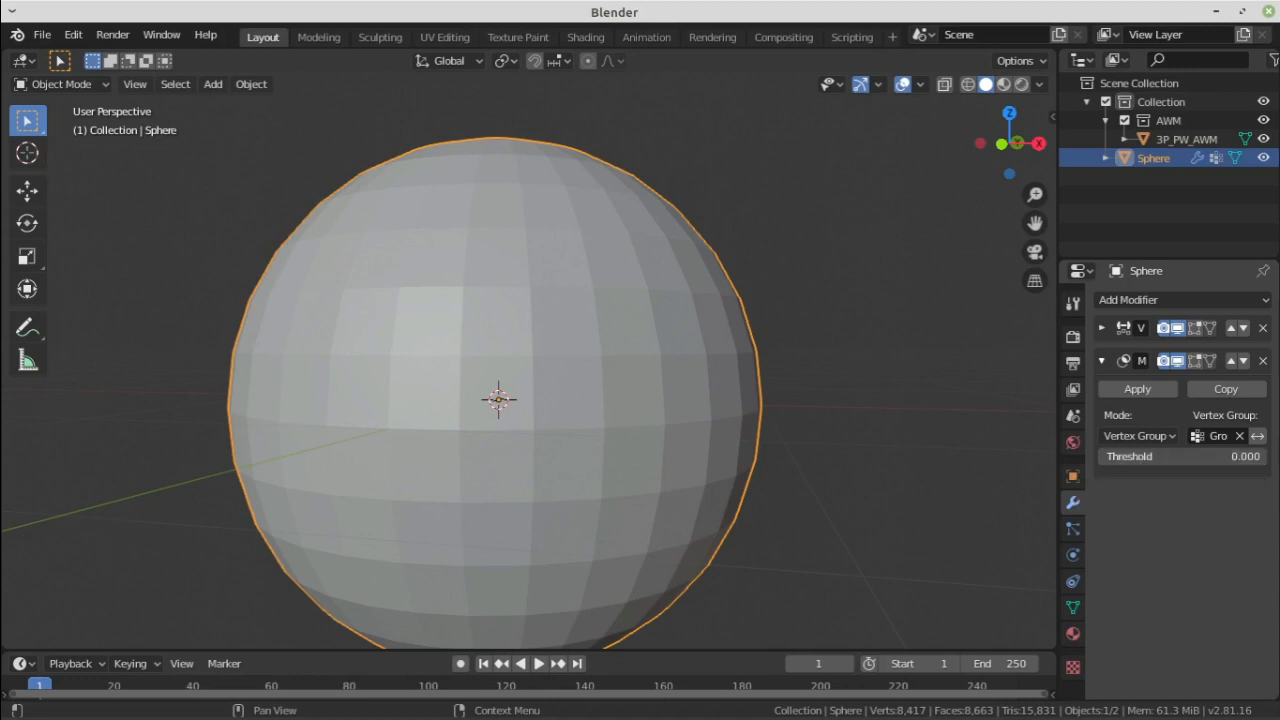
# Set the Mask modifier's threshold to 0.555 and collapse the modifier
pyautogui.moveTo(1113, 456); pyautogui.dragTo(1191, 456)
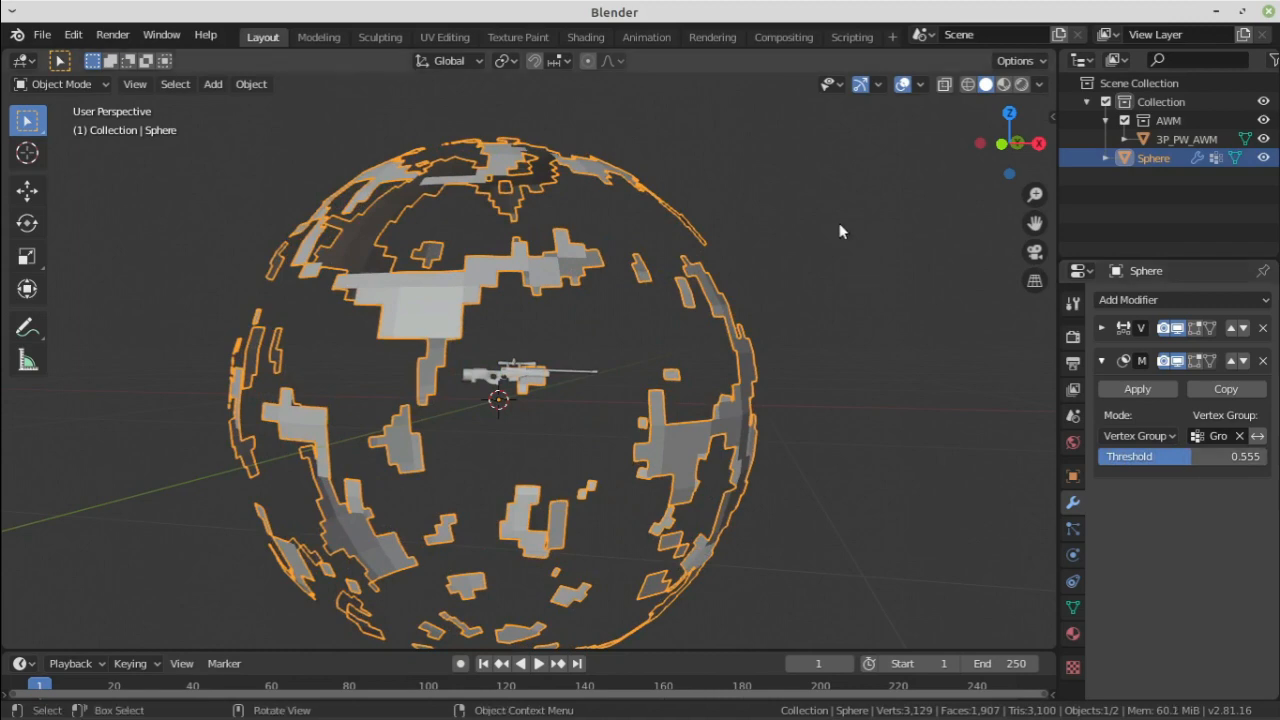
pyautogui.moveTo(709, 210); pyautogui.dragTo(903, 240, button='middle')
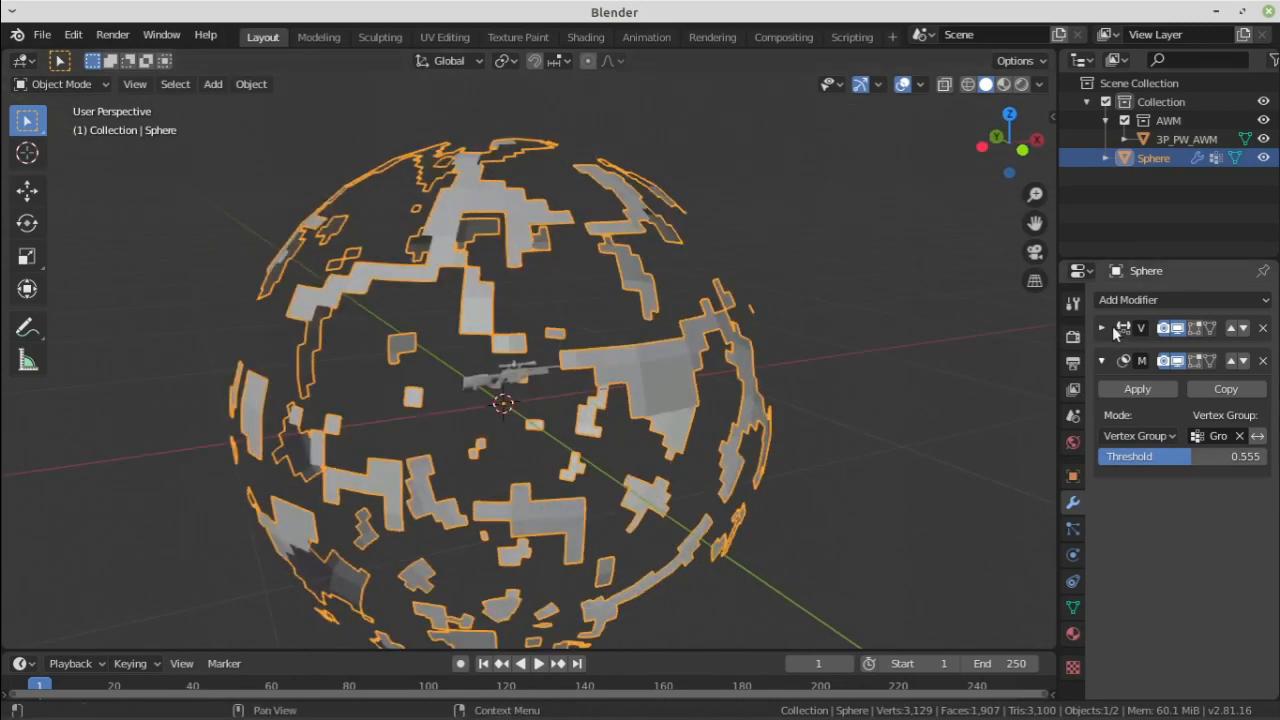
pyautogui.click(1104, 361)
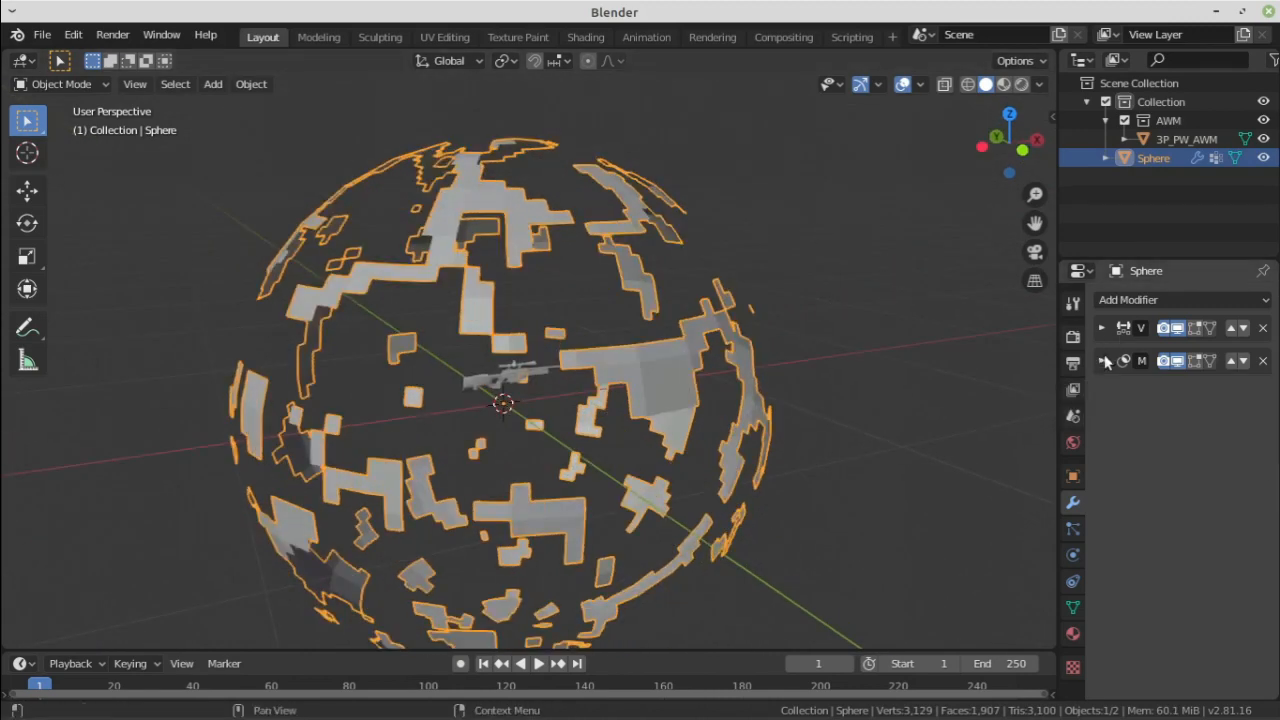
# Add a Smooth modifier to the sphere with a factor of 1.416 and 3 repeats, and collapse it
pyautogui.click(1167, 298)
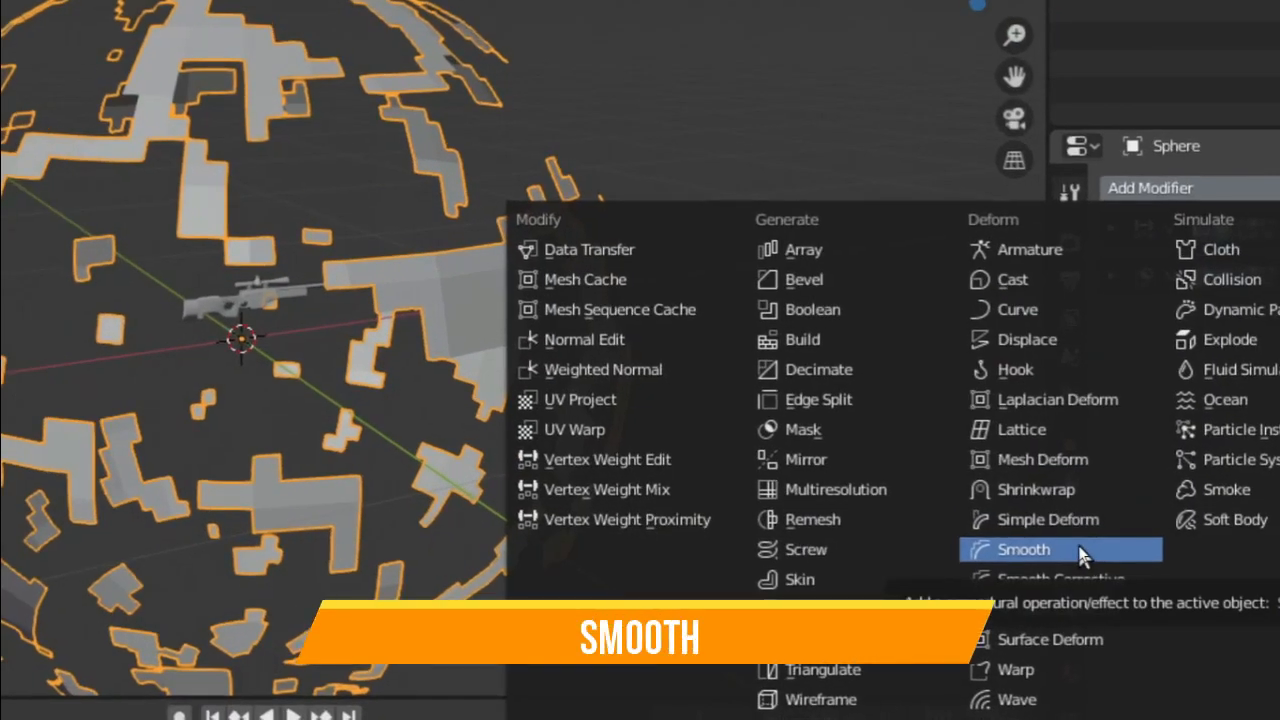
pyautogui.click(1078, 548)
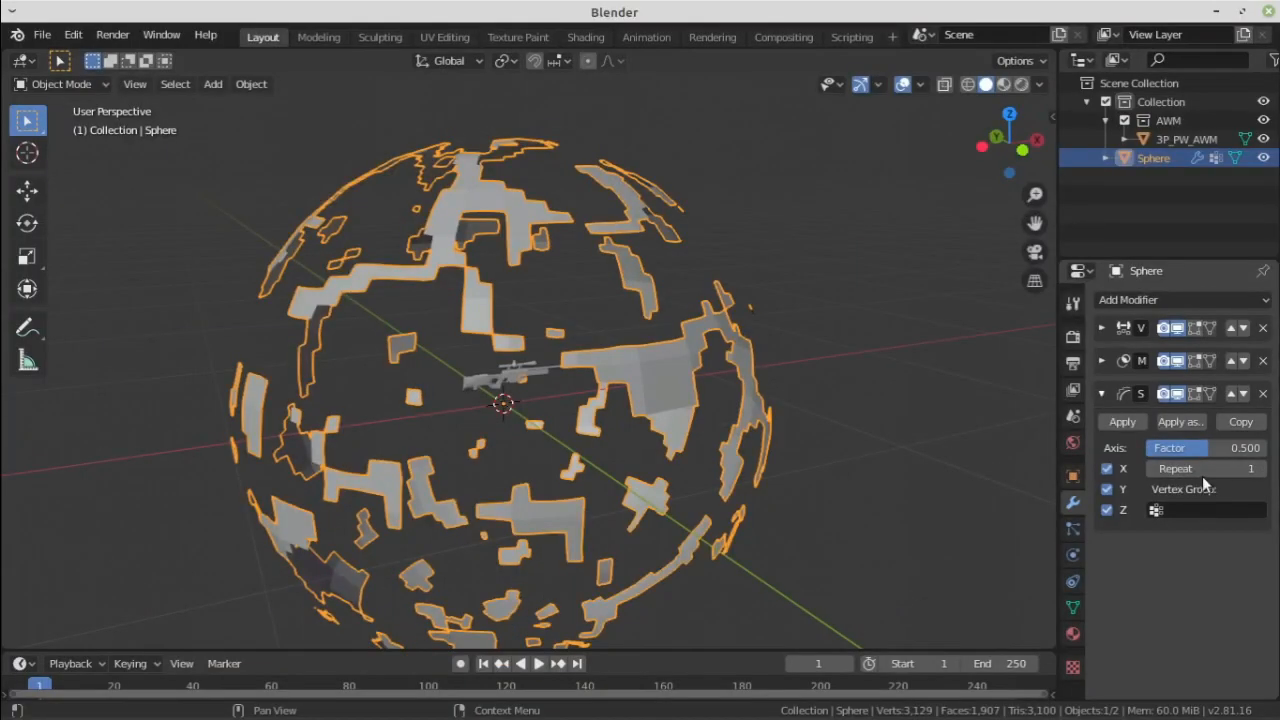
pyautogui.moveTo(1186, 452); pyautogui.dragTo(1260, 448)
pyautogui.scroll(5, 544, 249)
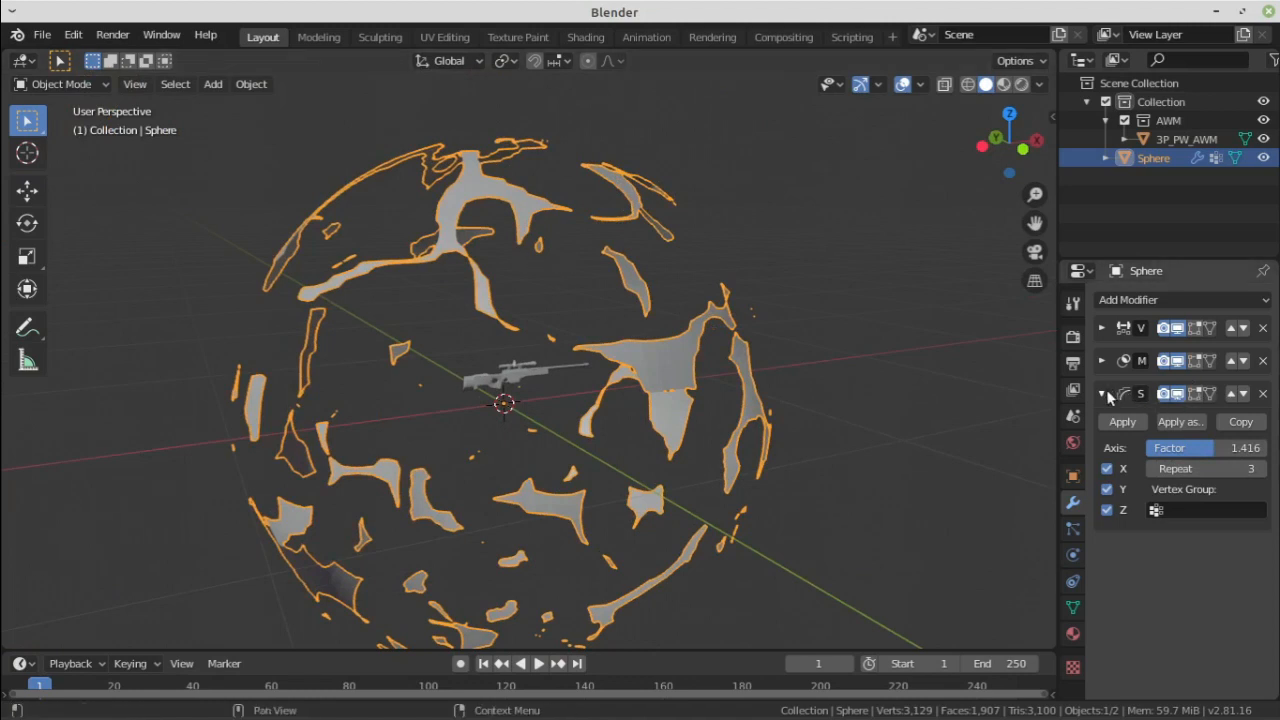
pyautogui.click(1101, 393)
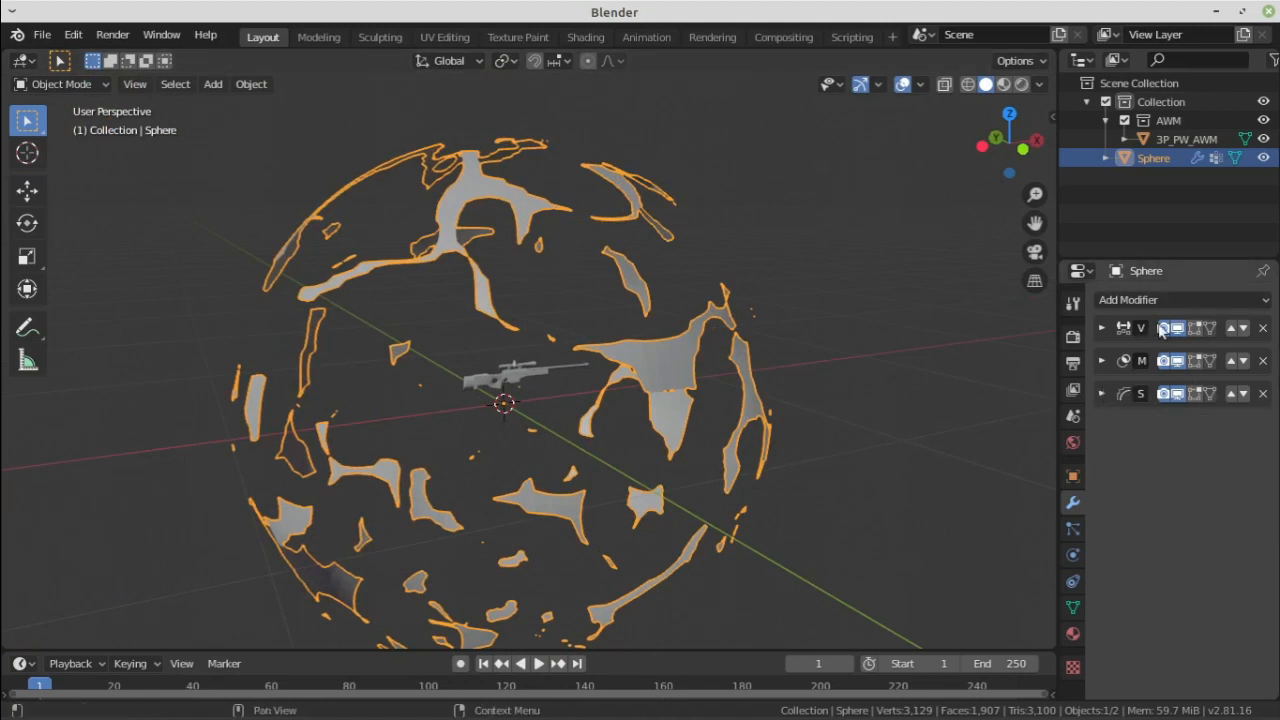
# Add a Simple Deform modifier to the sphere in Twist mode and set its angle to 400°
pyautogui.click(1160, 299)
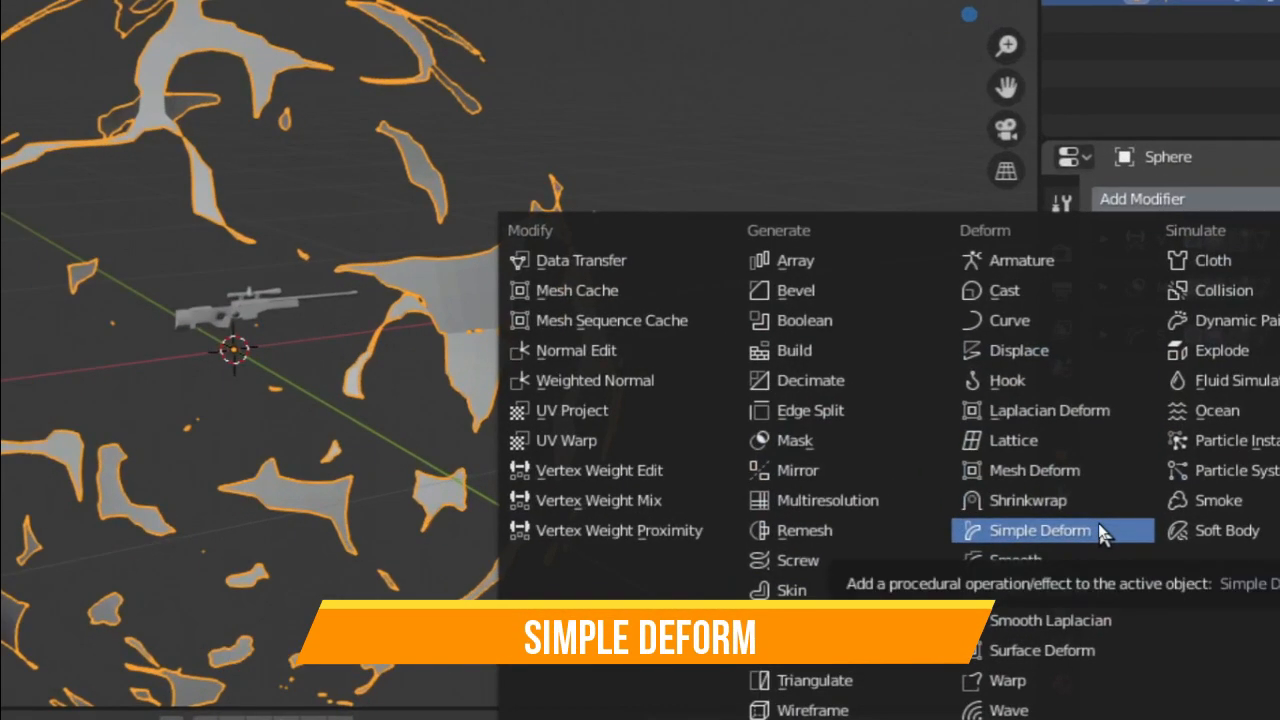
pyautogui.click(1058, 527)
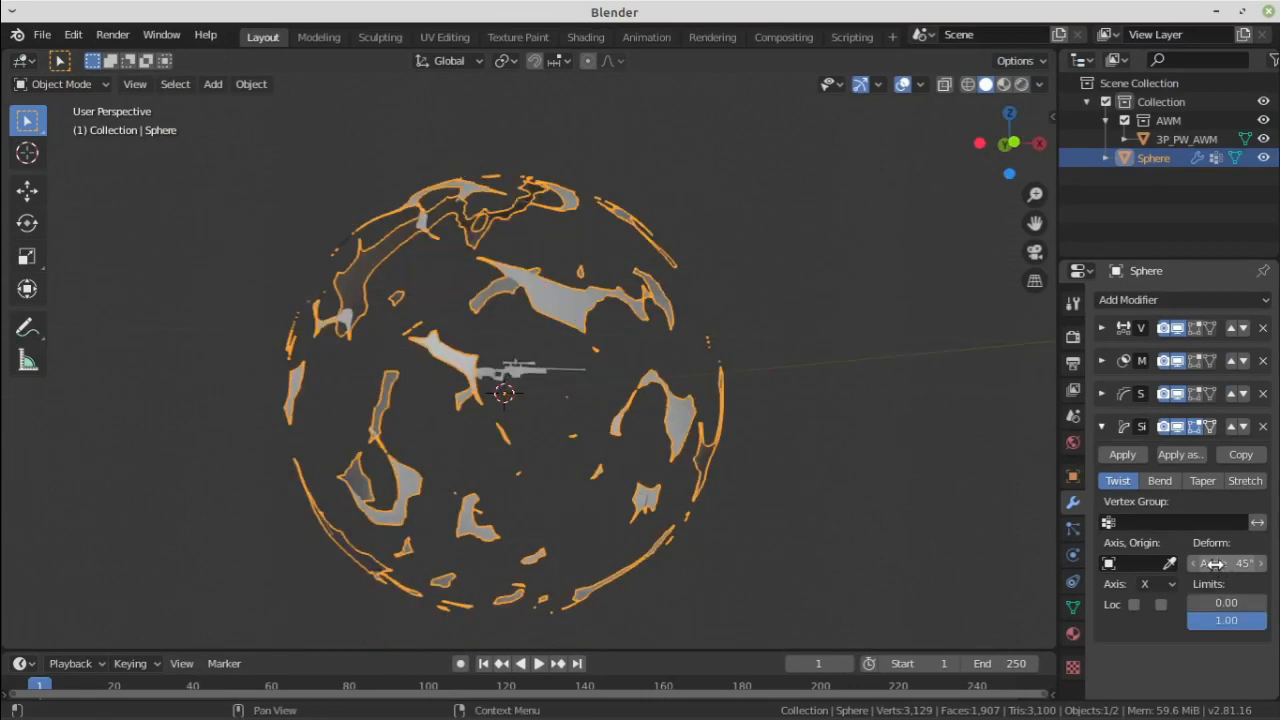
pyautogui.moveTo(1215, 564)
pyautogui.mouseDown()
pyautogui.moveTo(1245, 564)
pyautogui.moveTo(1210, 565)
pyautogui.mouseUp()
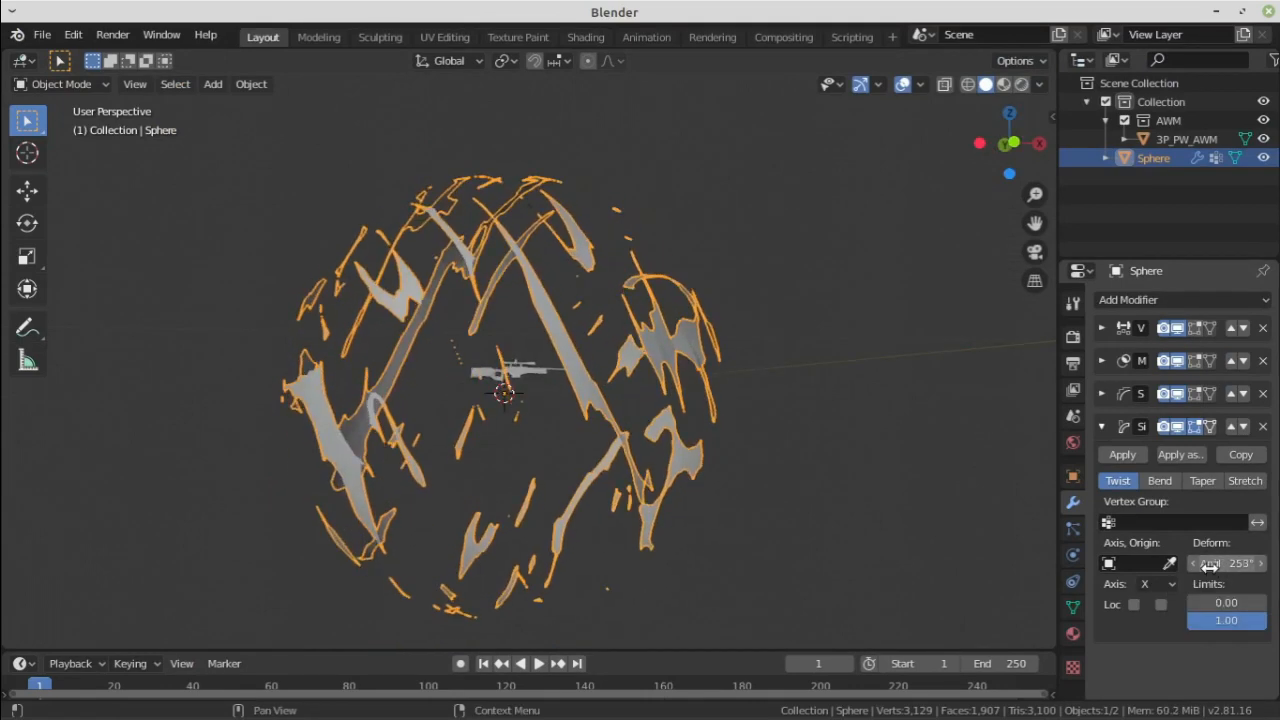
pyautogui.click(1215, 564)
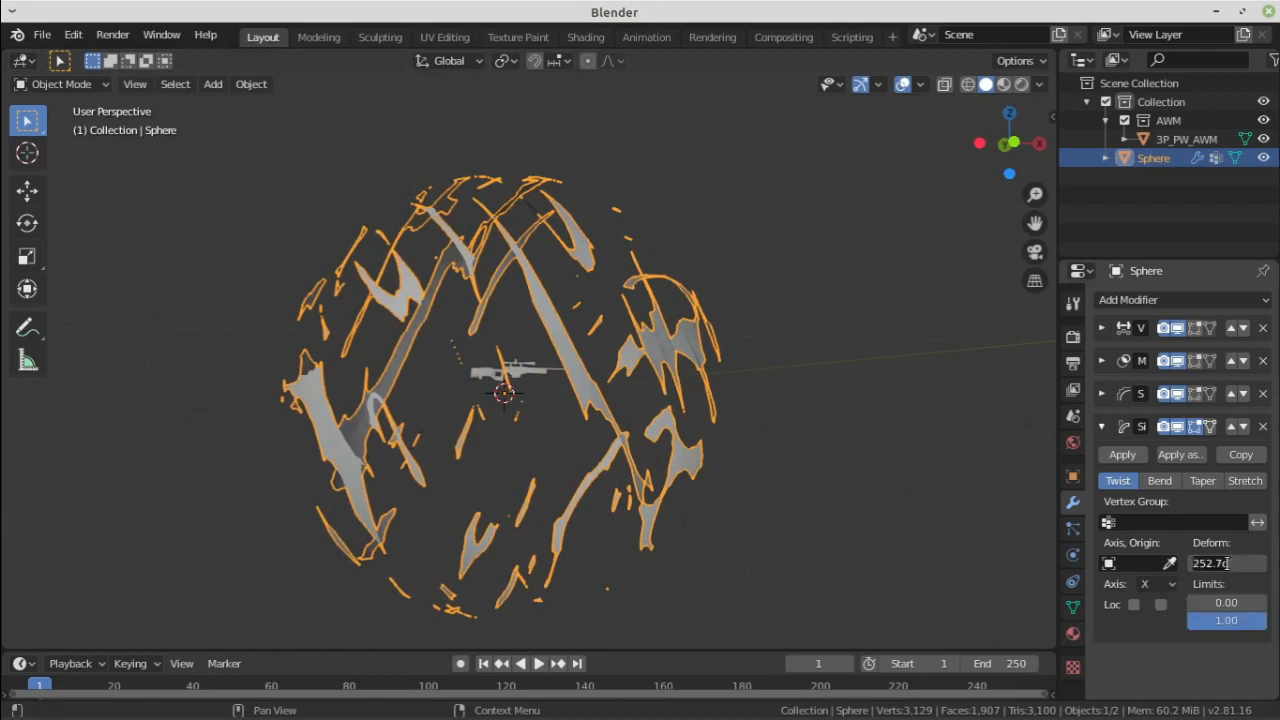
pyautogui.write('400')
pyautogui.press('Return')
pyautogui.moveTo(848, 518); pyautogui.dragTo(820, 514, button='middle')
pyautogui.scroll(1, 814, 490)
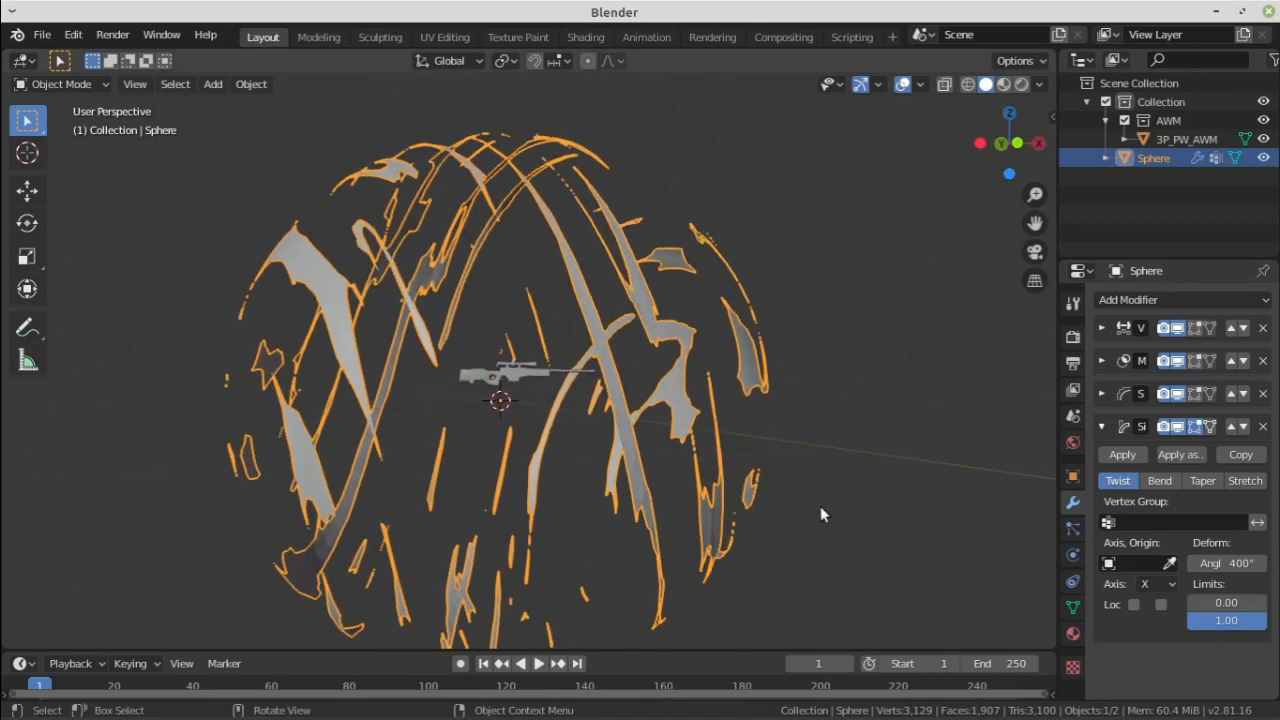
# Set the Simple Deform twist axis to Z, deselect the sphere and collapse the modifier
pyautogui.click(1172, 584)
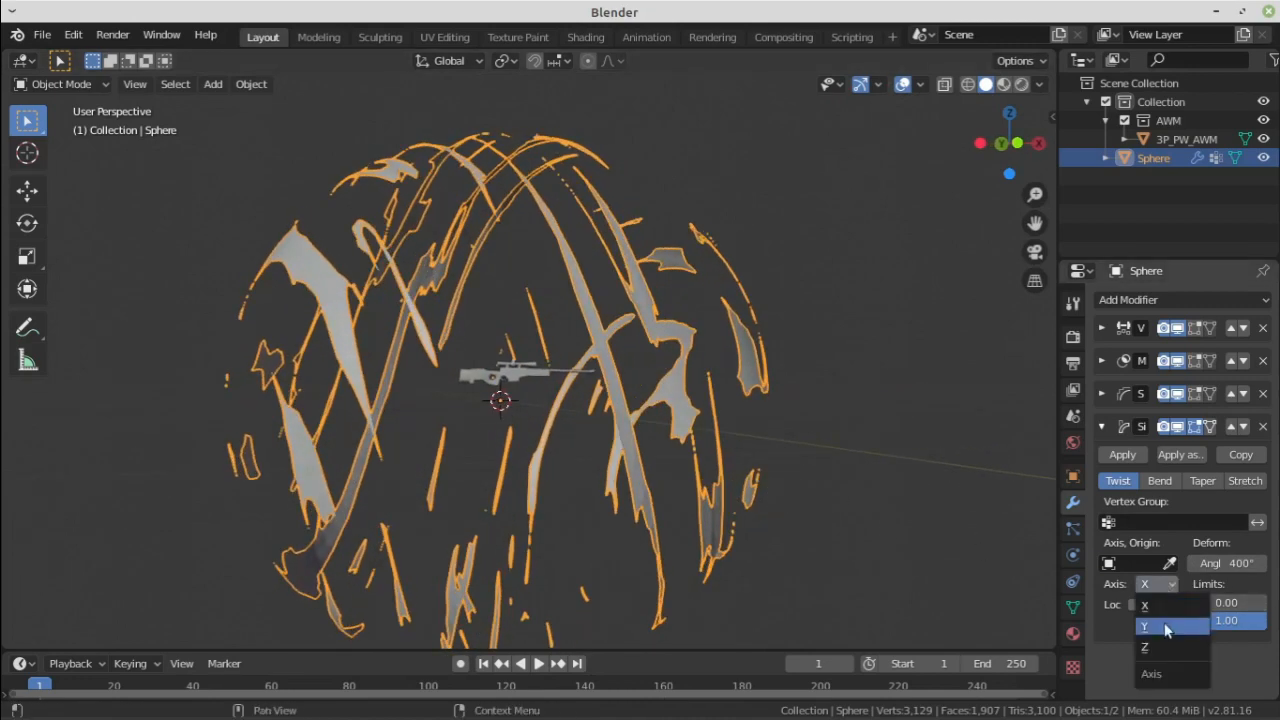
pyautogui.click(1163, 625)
pyautogui.click(1160, 586)
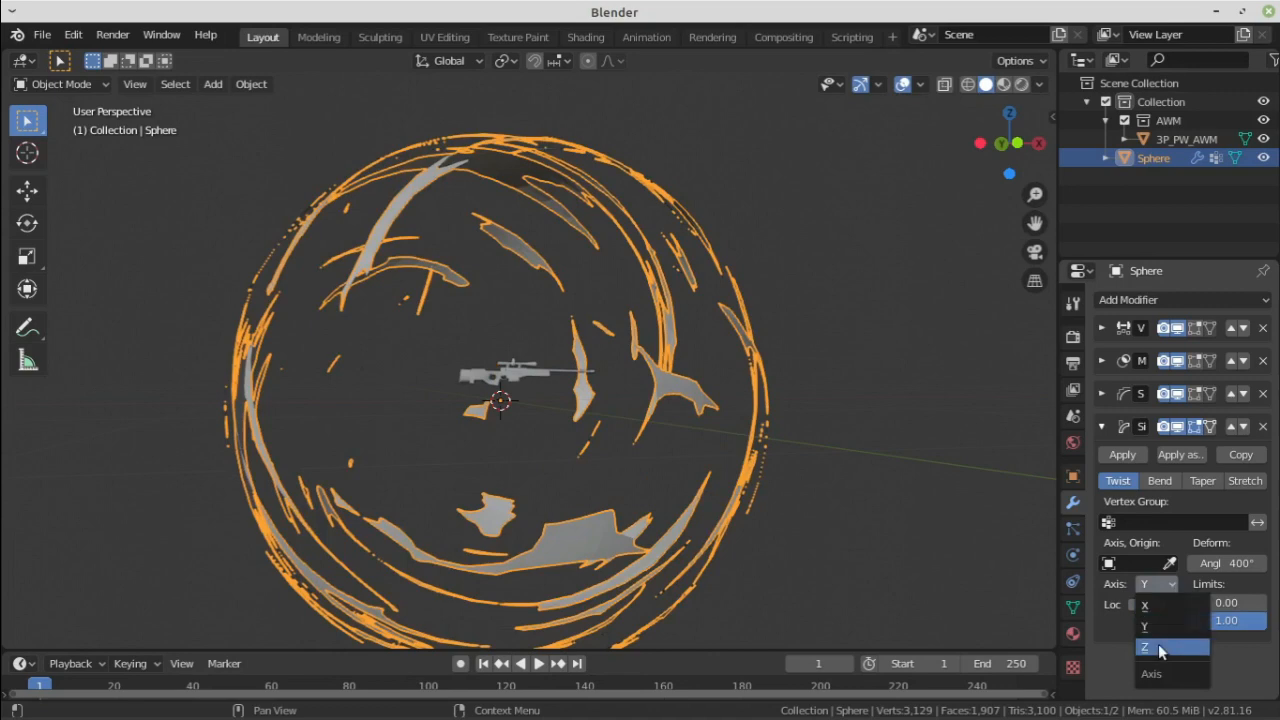
pyautogui.click(1152, 652)
pyautogui.moveTo(677, 340); pyautogui.dragTo(696, 428, button='middle')
pyautogui.click(826, 429)
pyautogui.scroll(3, 696, 428)
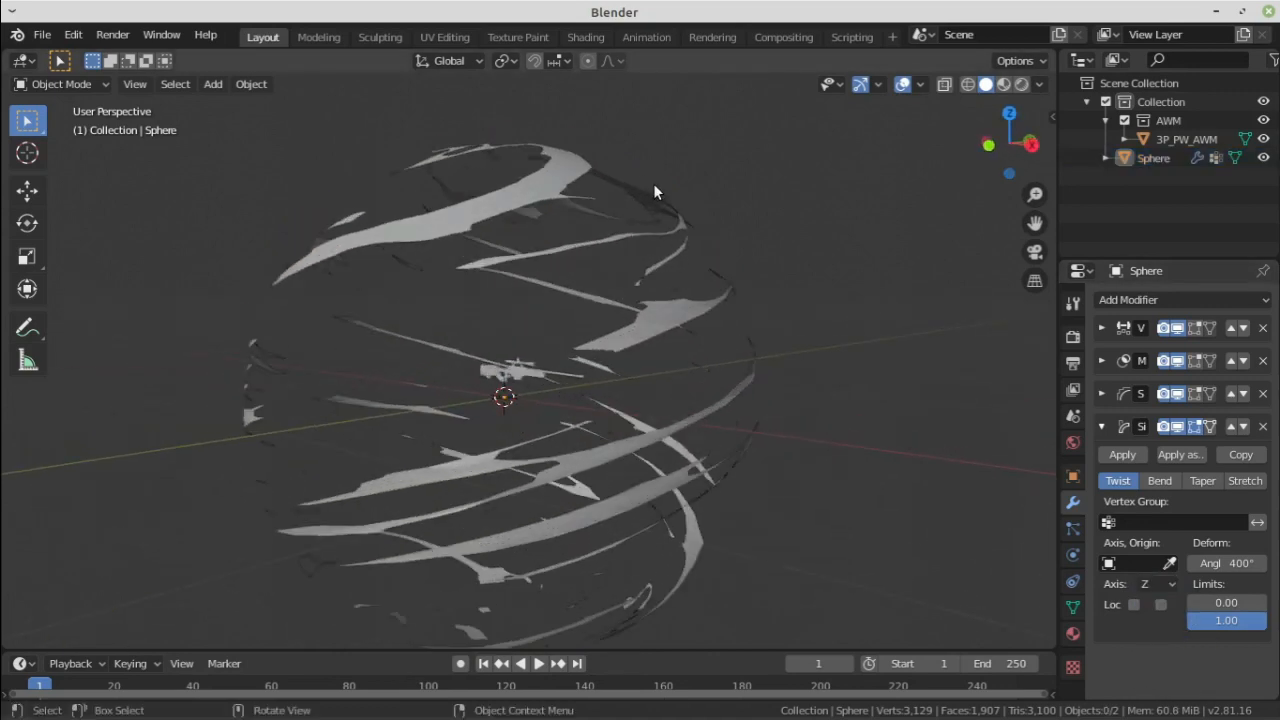
pyautogui.click(1102, 428)
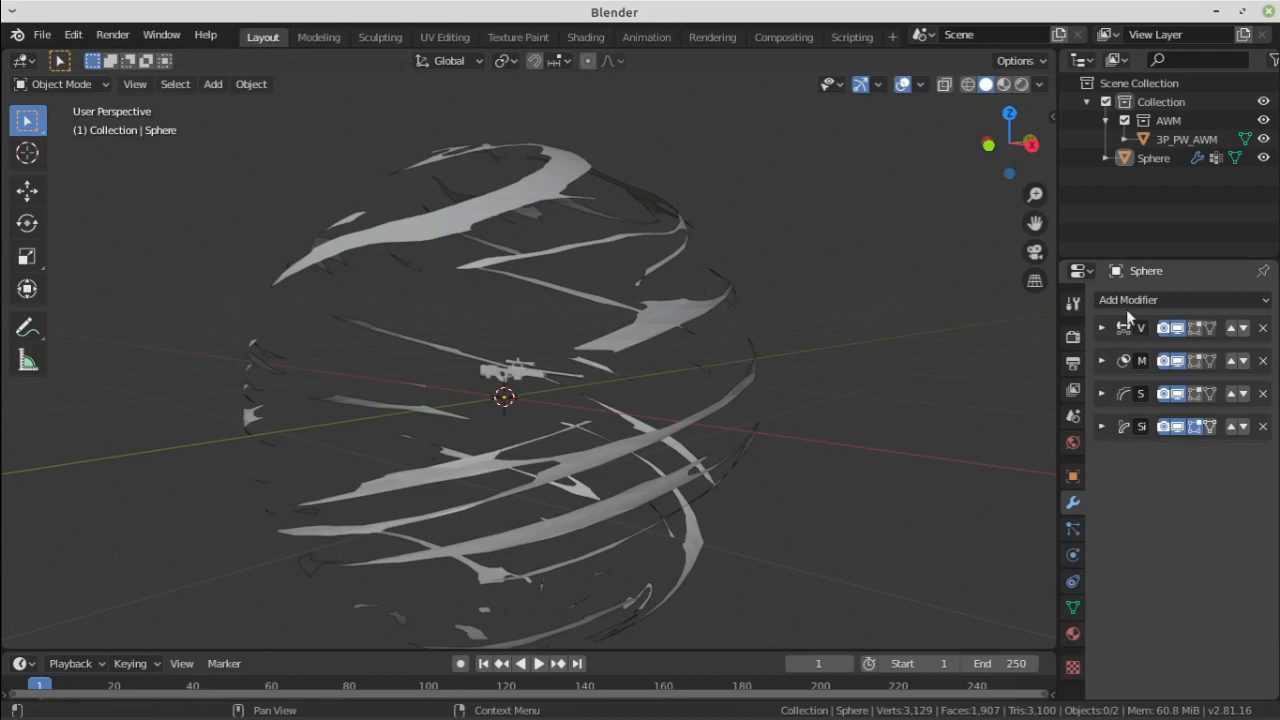
pyautogui.click(1102, 329)
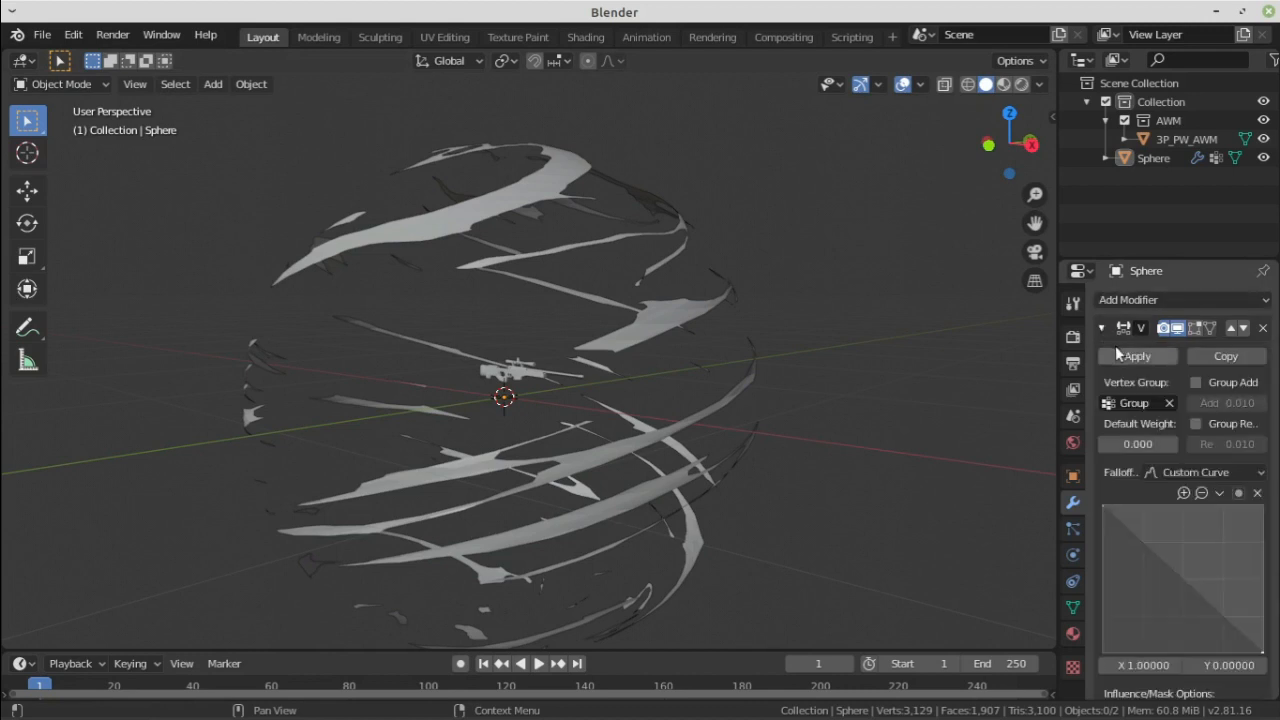
pyautogui.click(1102, 328)
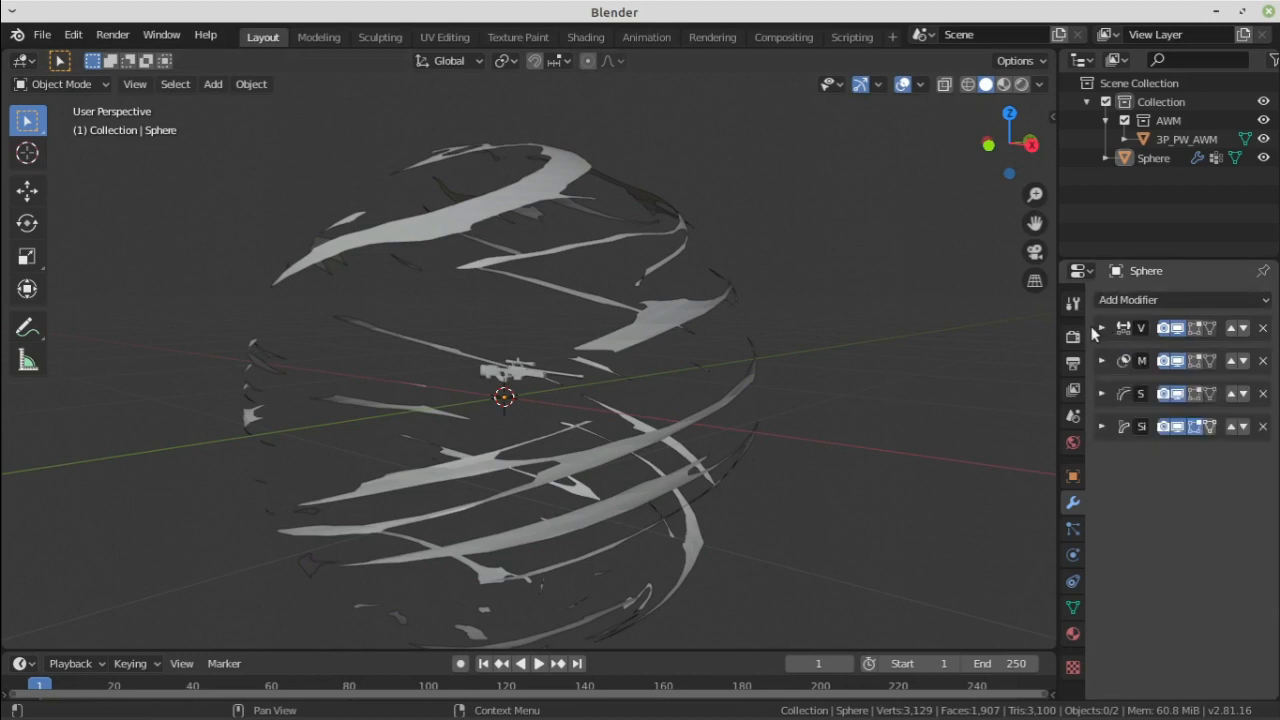
pyautogui.click(1102, 328)
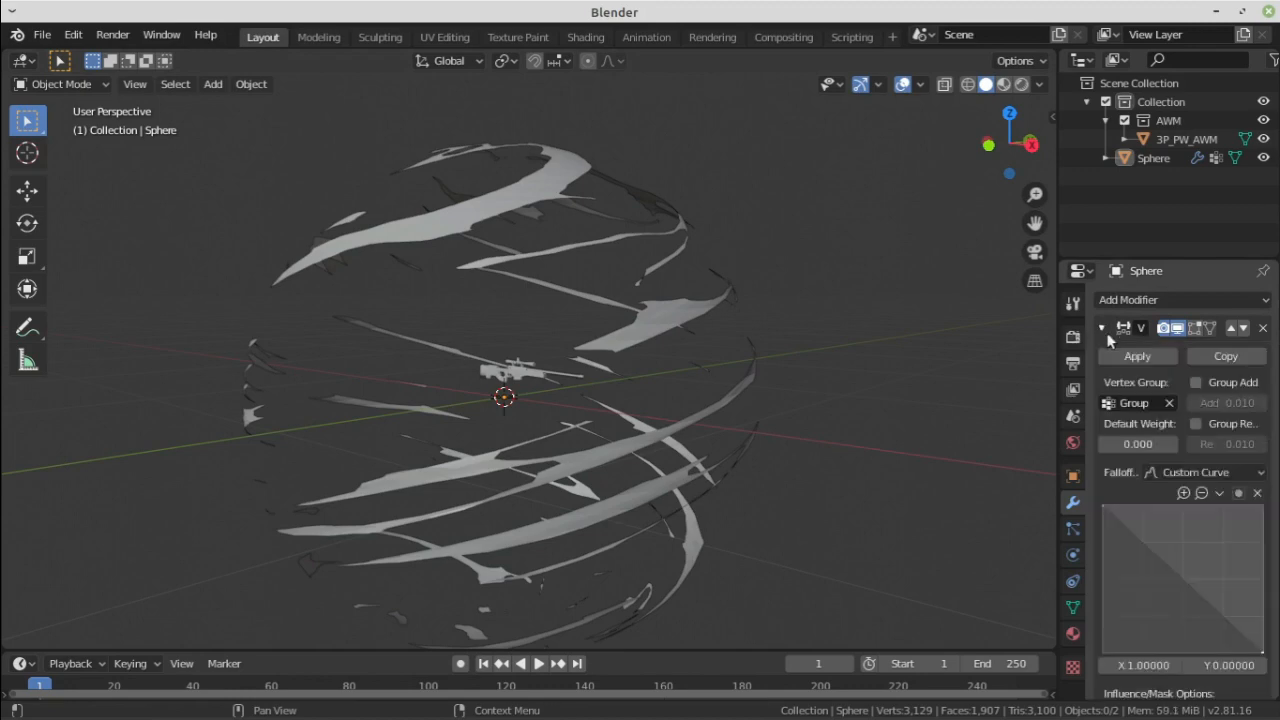
pyautogui.click(1102, 328)
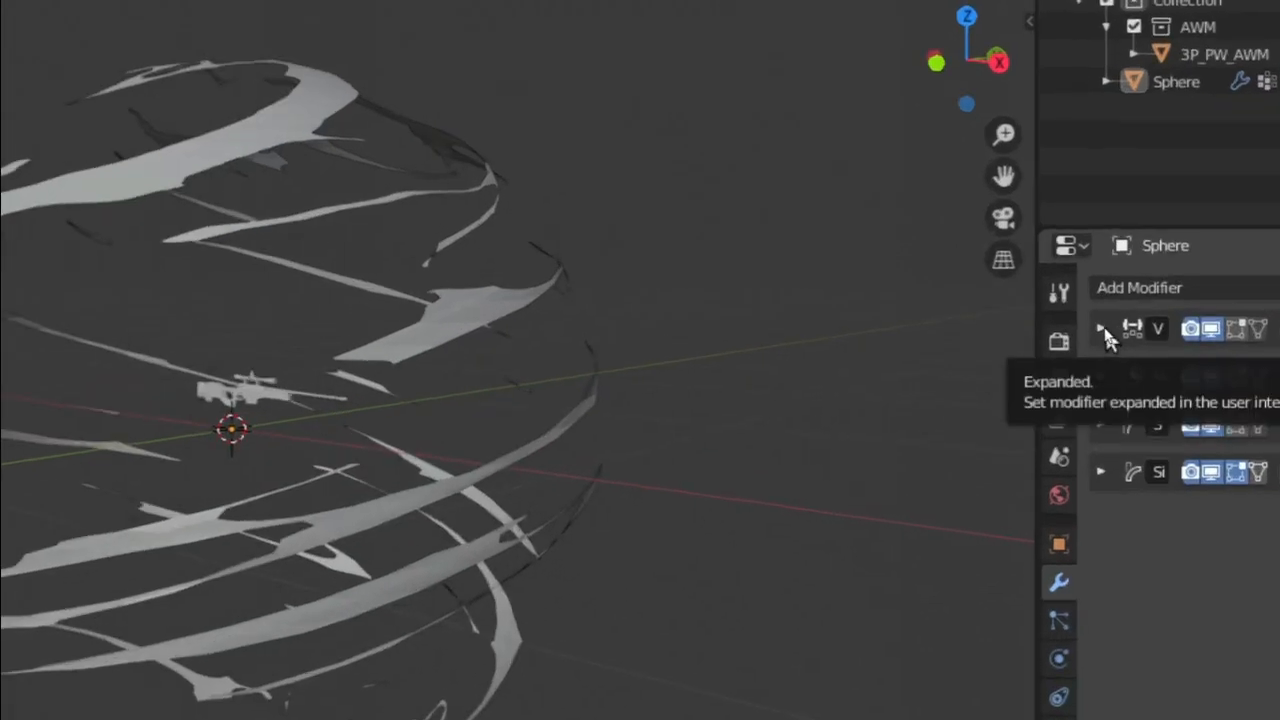
# Apply the Vertex Weight Edit and Mask modifiers on the sphere
pyautogui.click(1103, 329)
pyautogui.click(1137, 354)
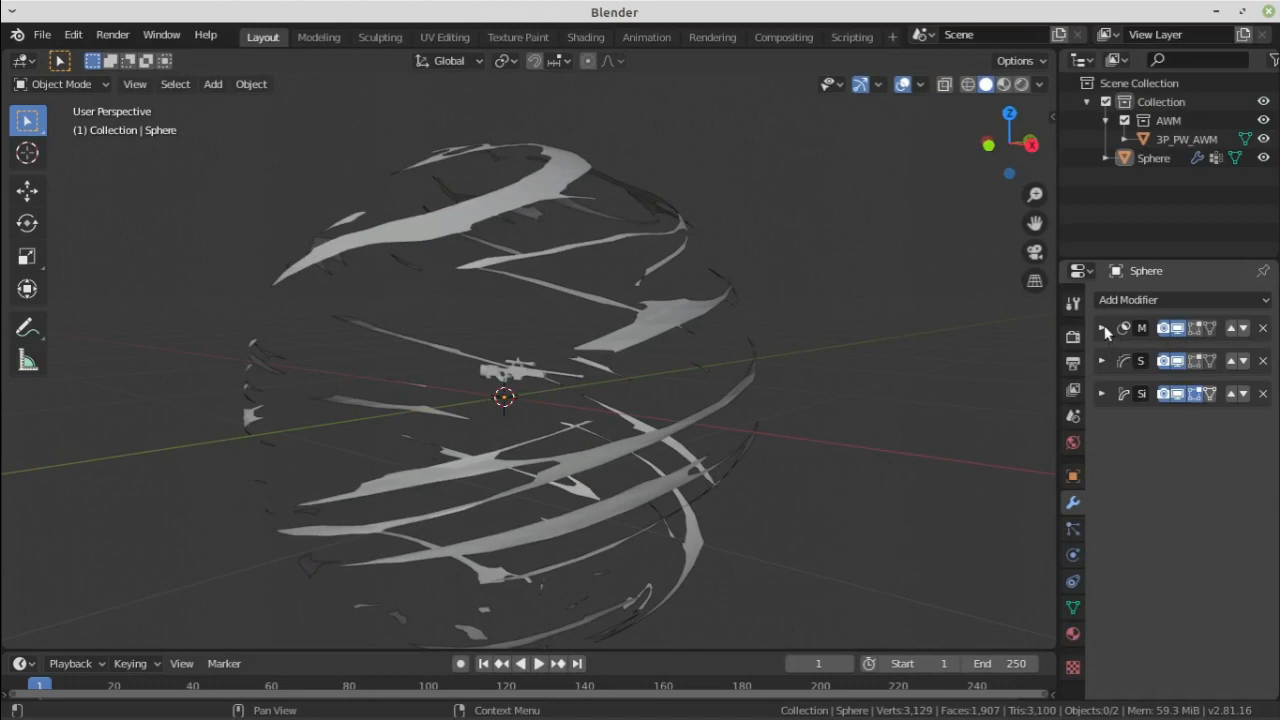
pyautogui.click(1103, 328)
pyautogui.click(1130, 350)
# Apply the Smooth modifier with its factor kept at 1.416, and apply the Simple Deform modifier
pyautogui.click(1101, 328)
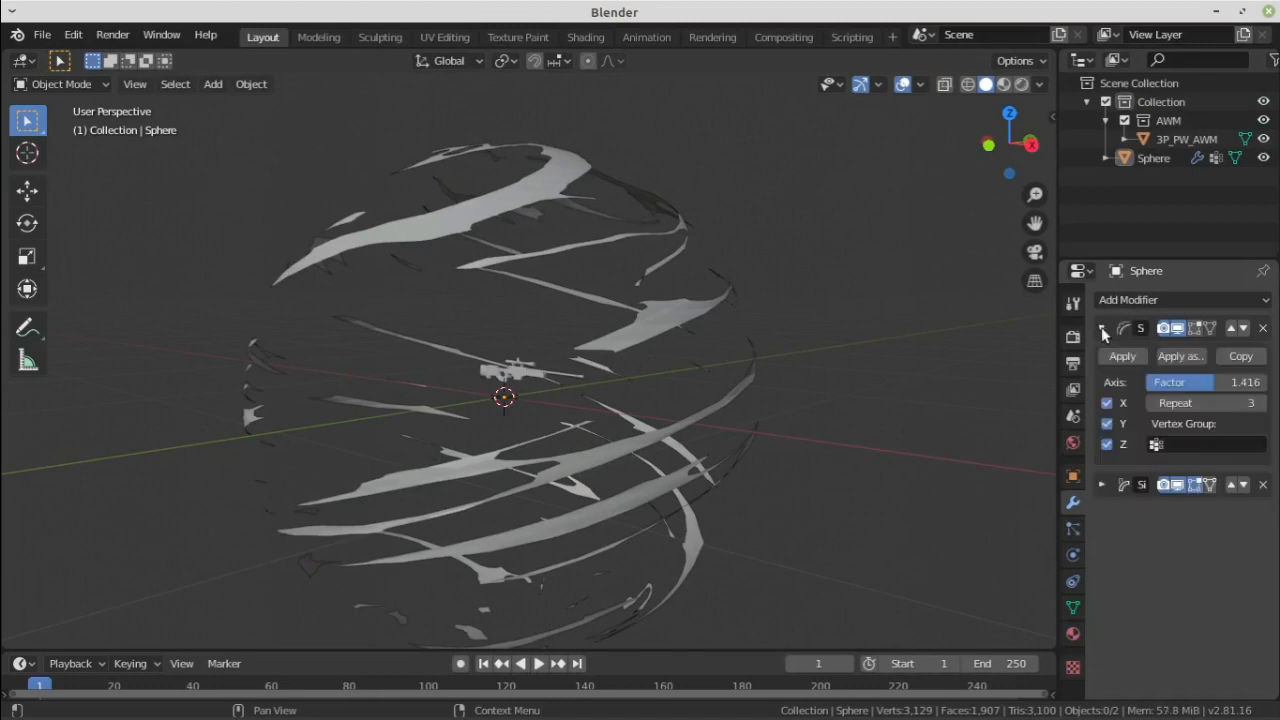
pyautogui.moveTo(1181, 388)
pyautogui.mouseDown()
pyautogui.moveTo(1242, 388)
pyautogui.moveTo(1197, 388)
pyautogui.mouseUp()
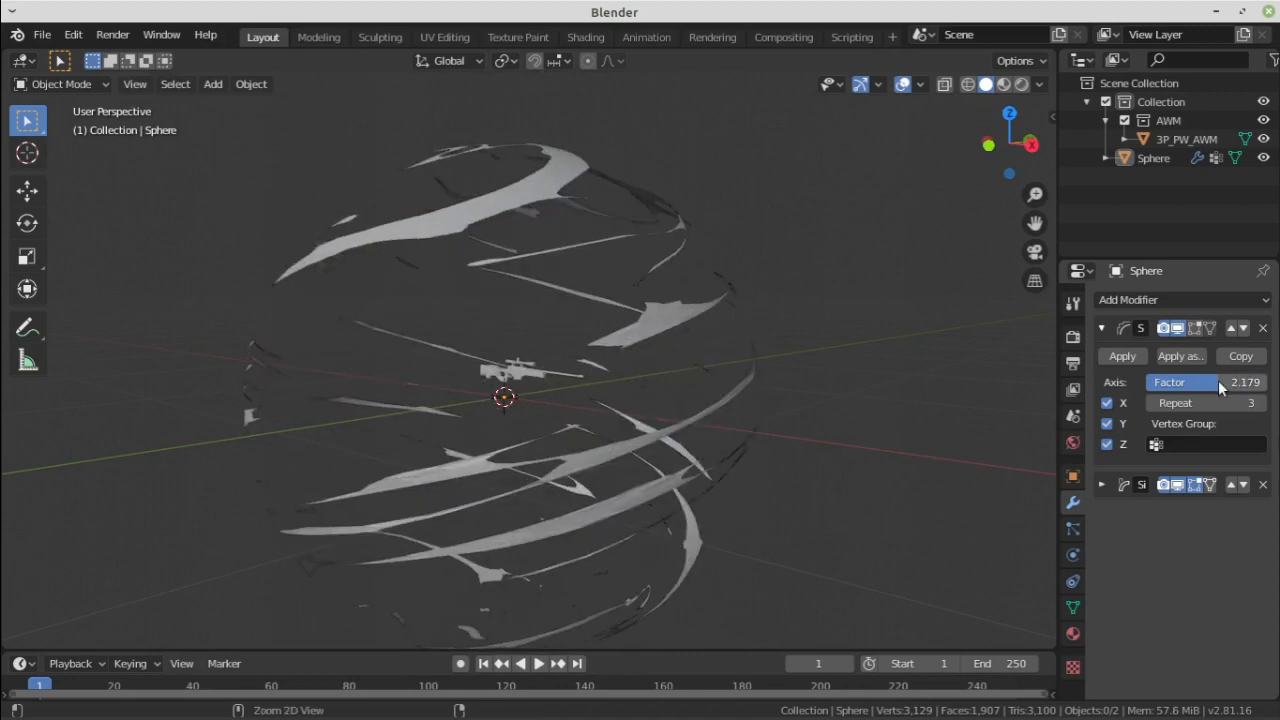
pyautogui.hotkey('ctrl', 'z')
pyautogui.click(1125, 356)
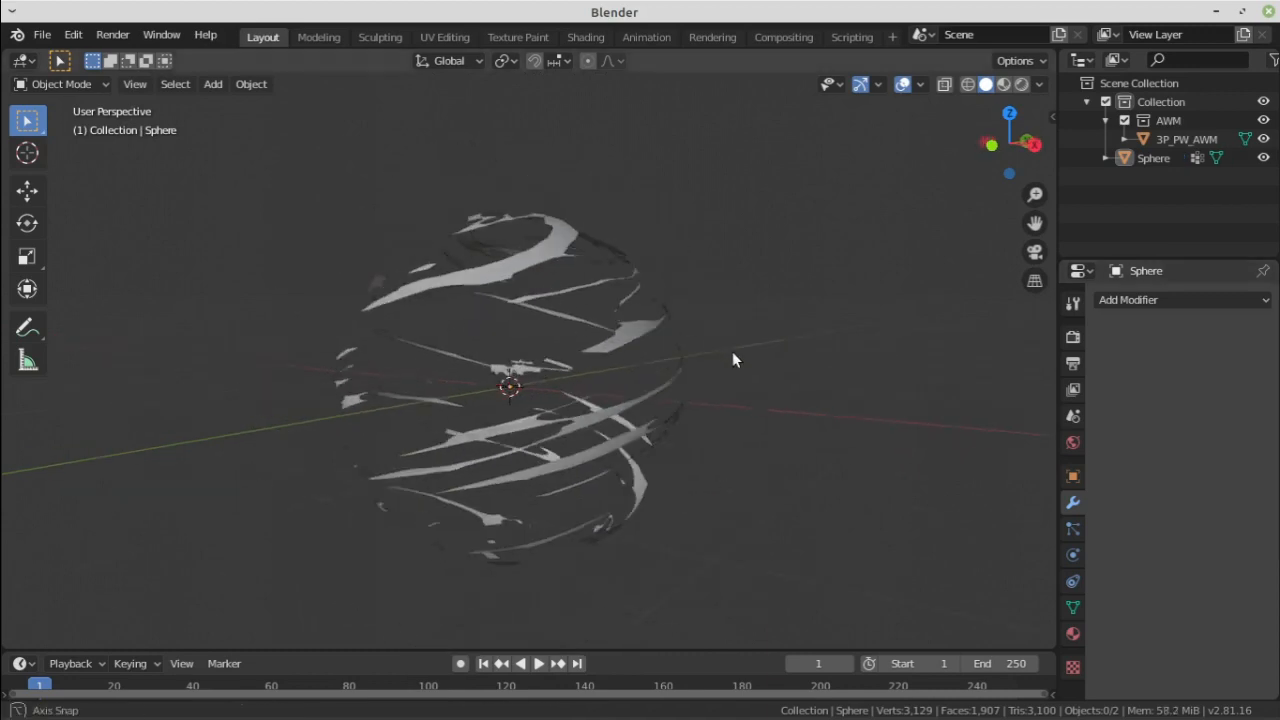
# Select the sphere and rotate it about the global X axis
pyautogui.moveTo(732, 351); pyautogui.dragTo(576, 265, button='middle')
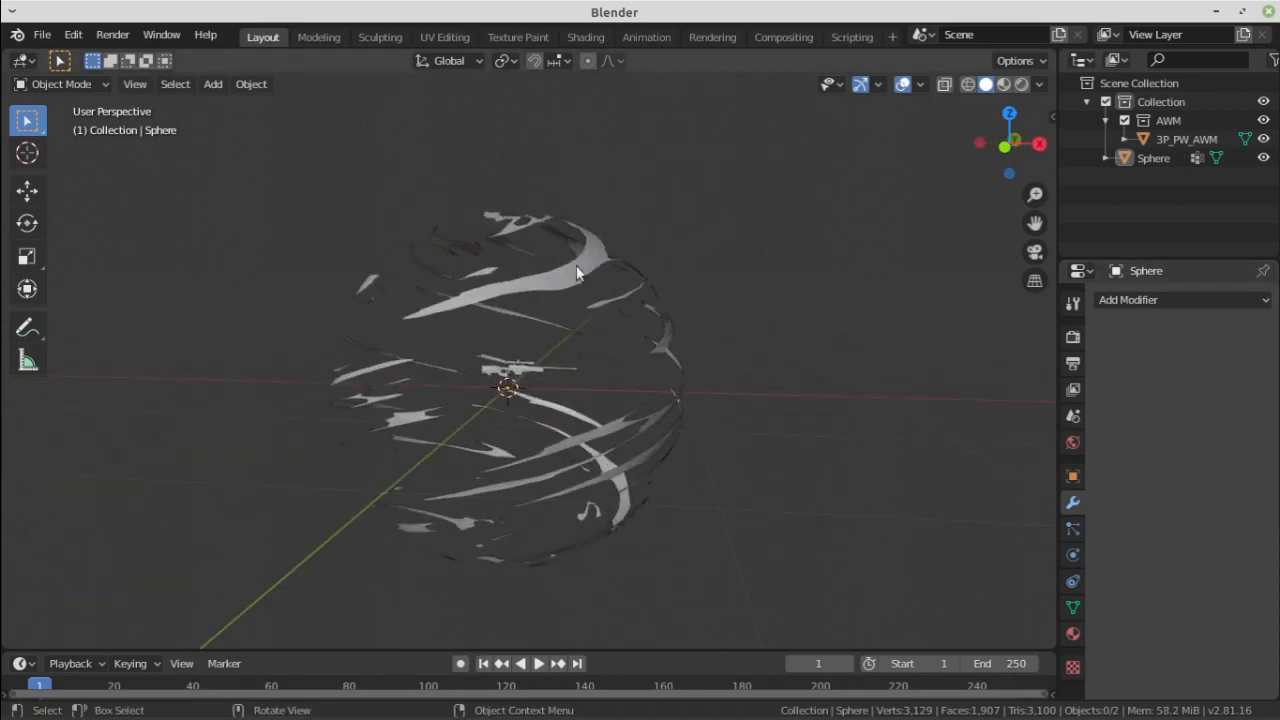
pyautogui.click(576, 265)
pyautogui.press('r')
pyautogui.press('x')
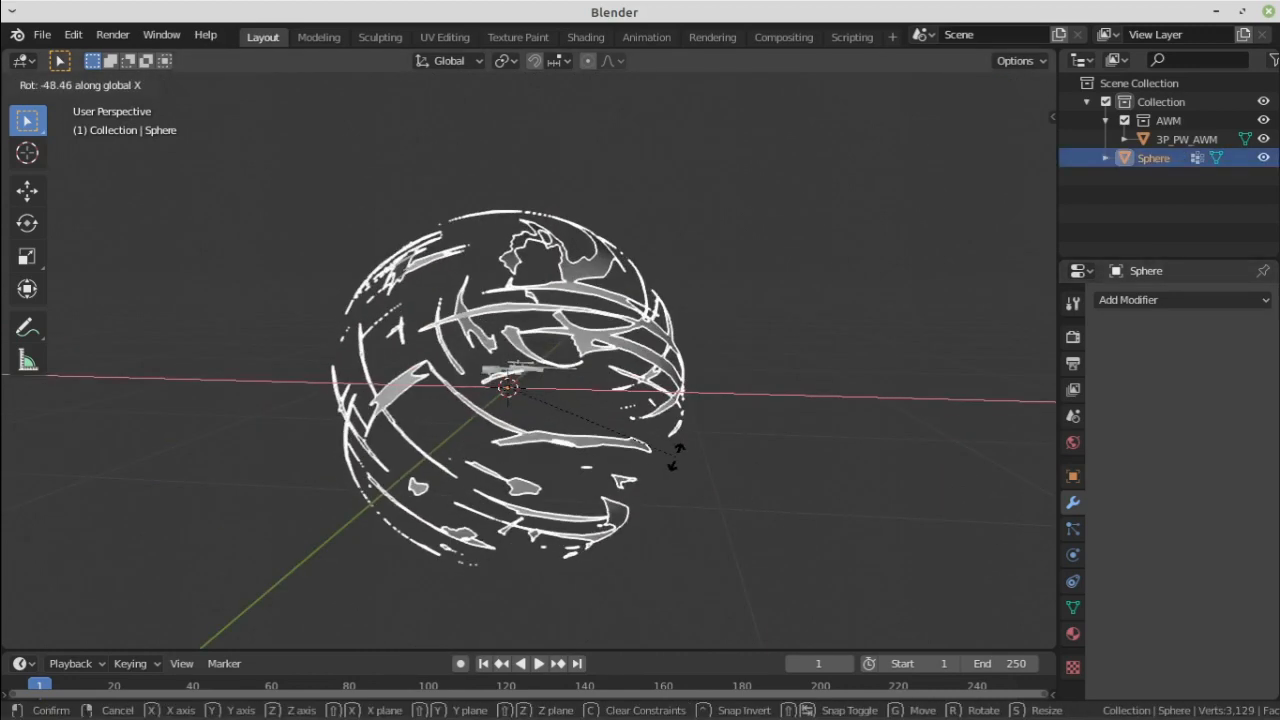
pyautogui.rightClick(680, 333)
pyautogui.scroll(2, 871, 426)
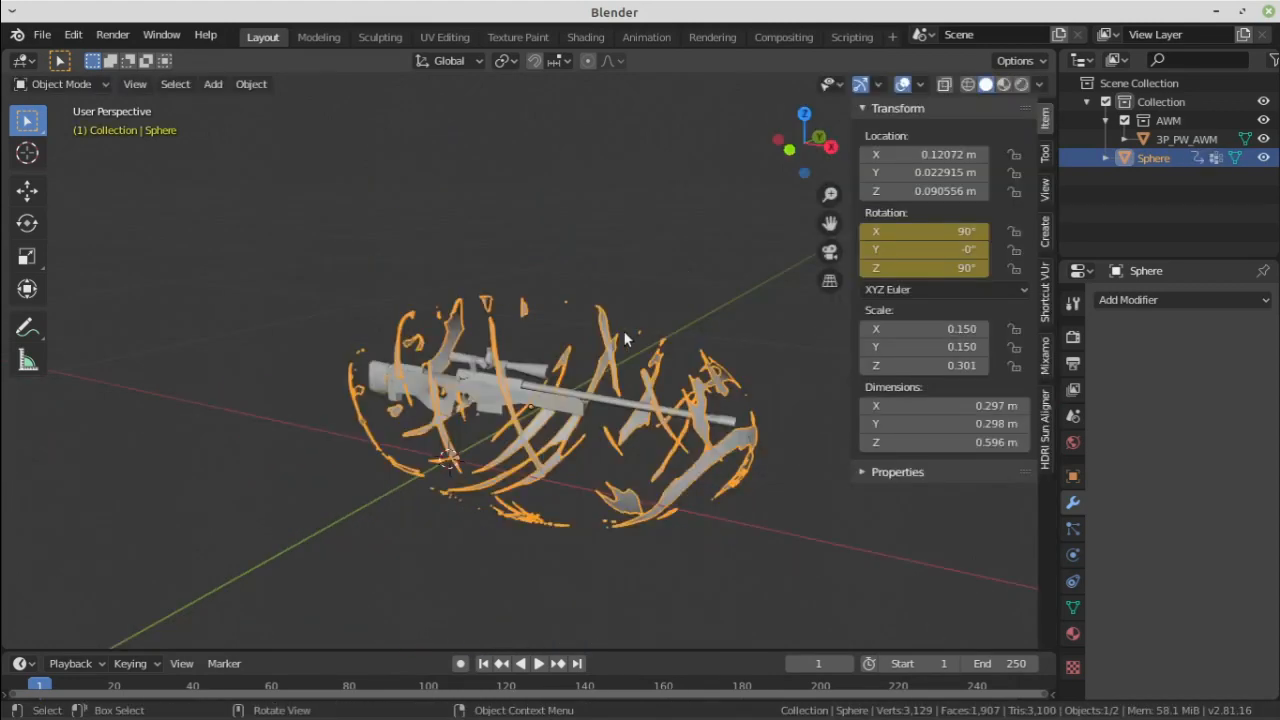
# Switch to the Shading workspace and create a new material for the sphere
pyautogui.click(588, 37)
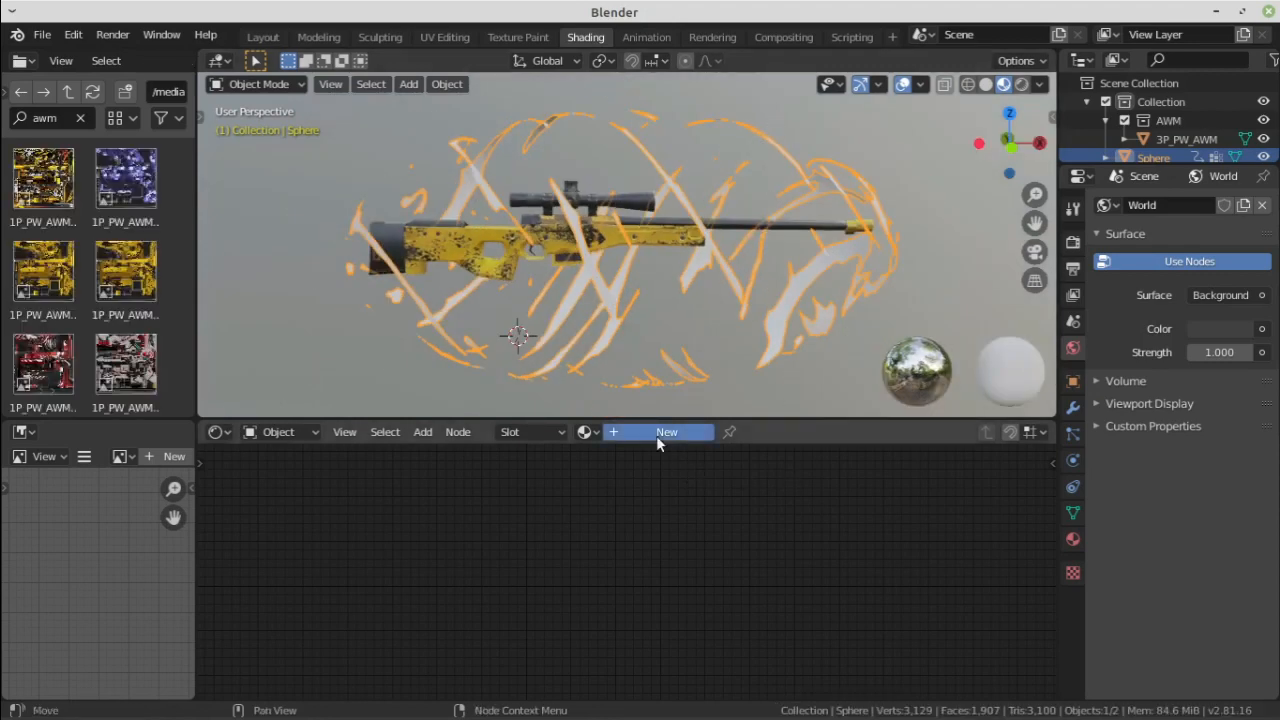
pyautogui.click(656, 436)
pyautogui.scroll(-4, 549, 478)
pyautogui.moveTo(553, 492); pyautogui.dragTo(613, 542, button='middle')
pyautogui.scroll(2, 640, 560)
pyautogui.moveTo(664, 578); pyautogui.dragTo(576, 531, button='middle')
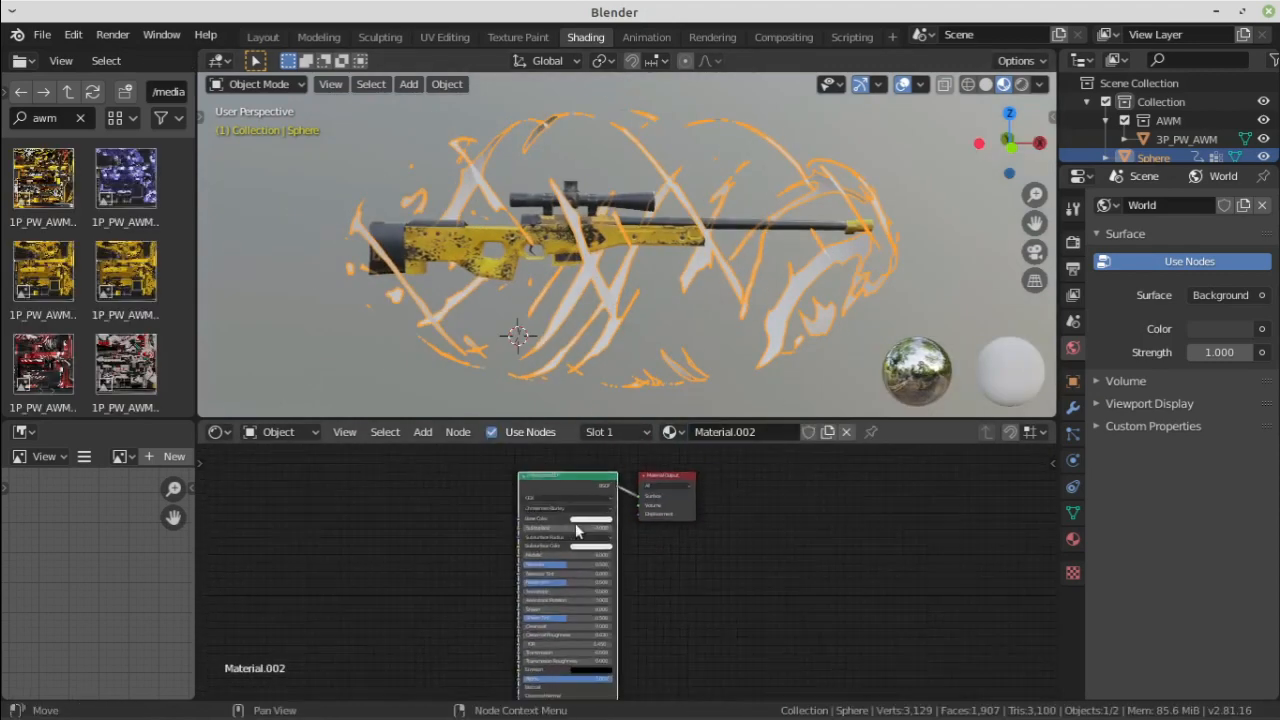
pyautogui.scroll(3, 635, 497)
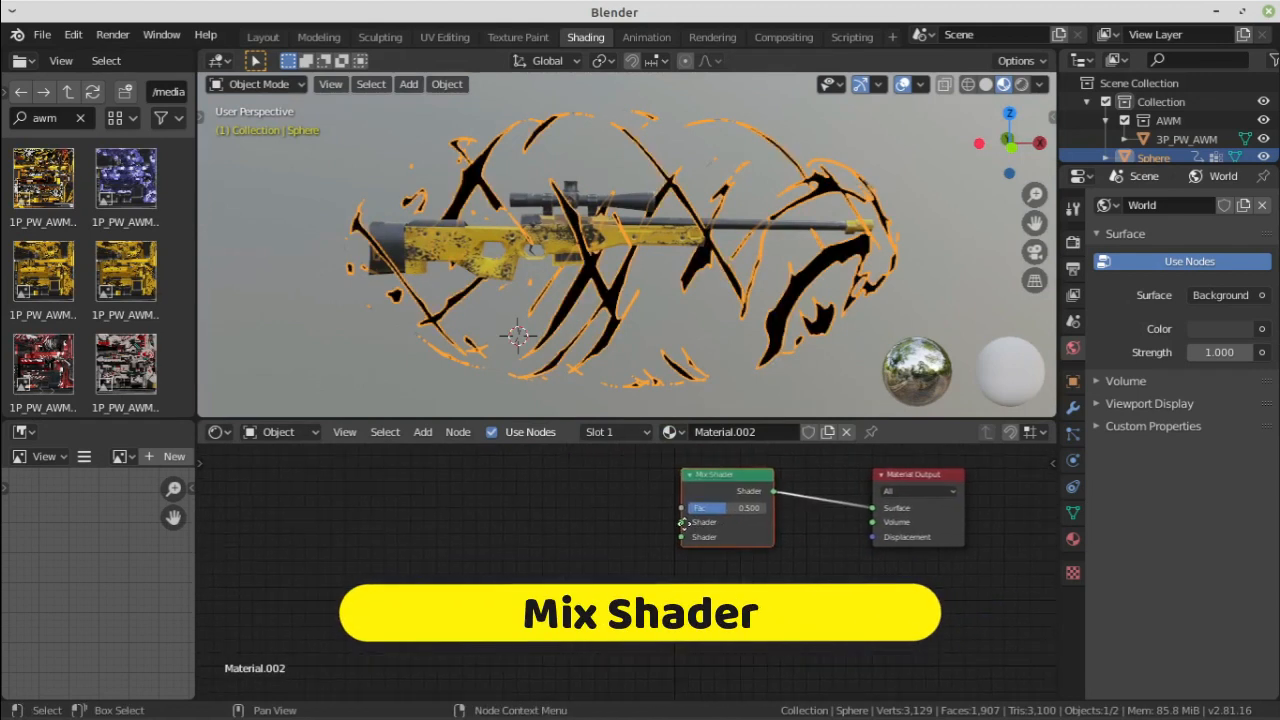
# Add an Emission node and connect its output to the Mix Shader's second shader input
pyautogui.moveTo(684, 523); pyautogui.dragTo(688, 542, button='middle')
pyautogui.hotkey('shift', 'a')
pyautogui.click(629, 528)
pyautogui.write('e')
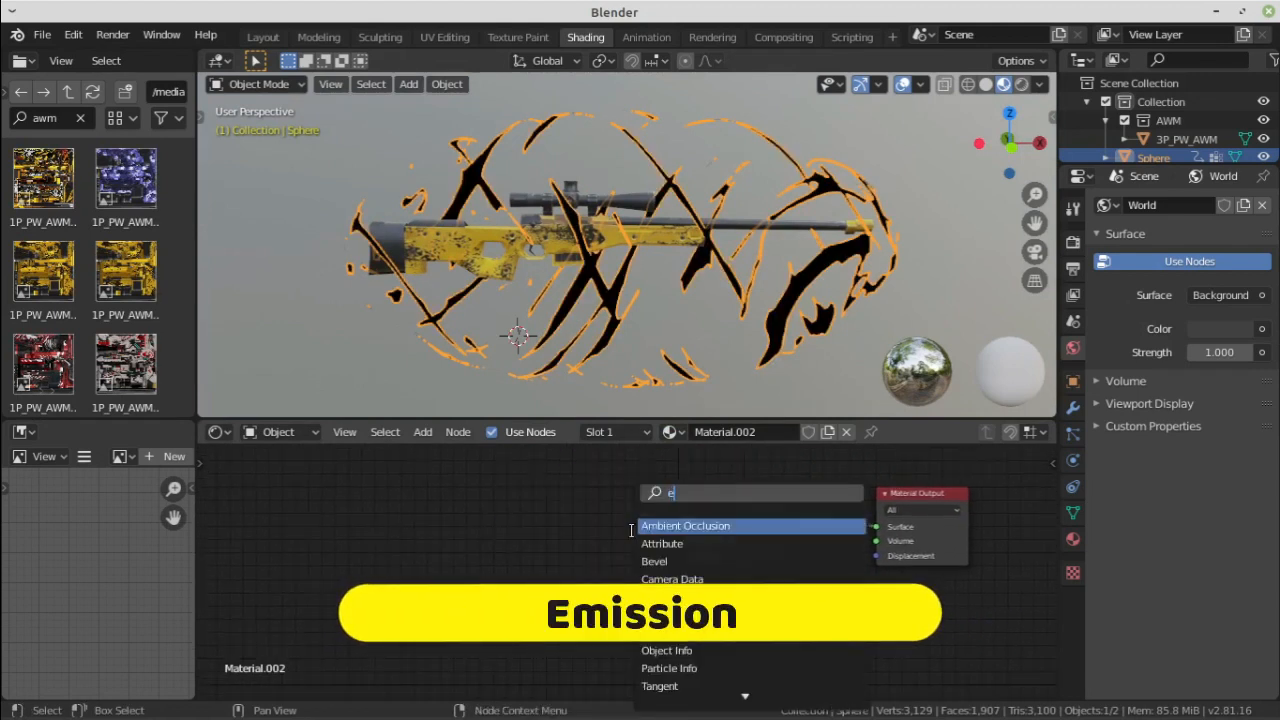
pyautogui.write('m')
pyautogui.click(668, 525)
pyautogui.click(473, 562)
pyautogui.scroll(5, 500, 567)
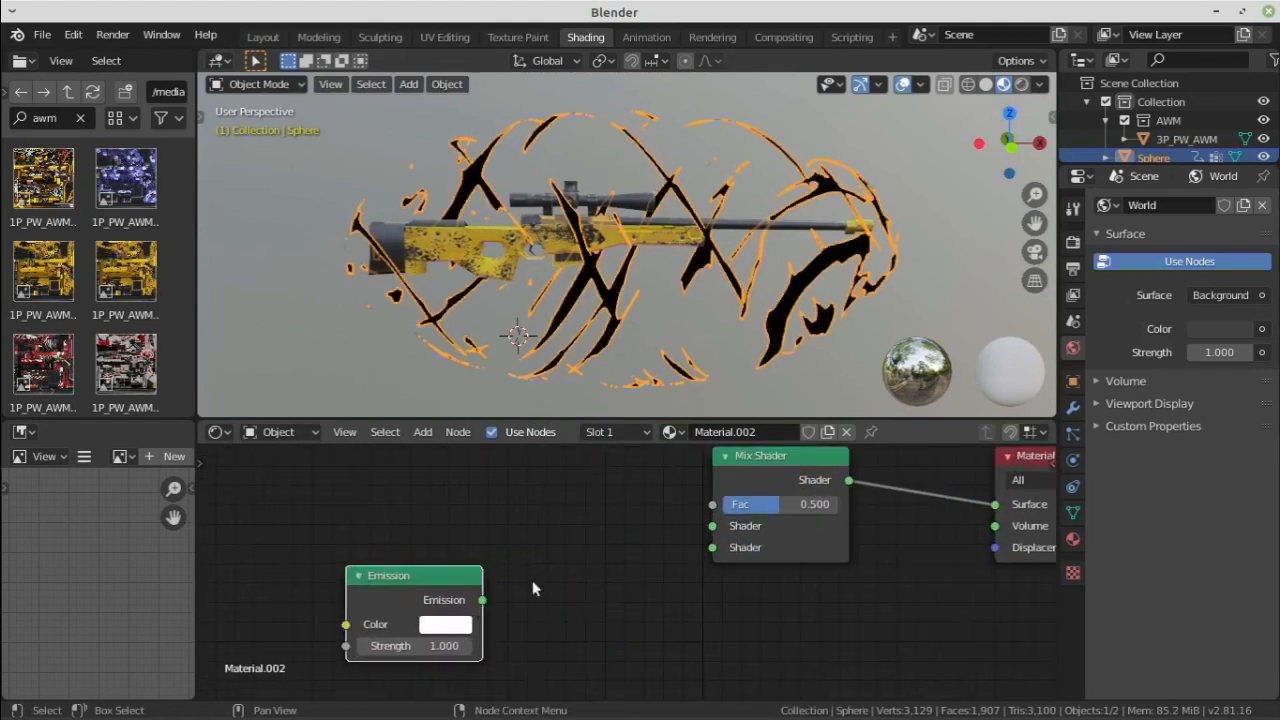
pyautogui.moveTo(482, 600); pyautogui.dragTo(712, 547)
pyautogui.scroll(-1, 553, 522)
# Add a ColorRamp node and connect its Color output to the Mix Shader's Fac input
pyautogui.moveTo(553, 522); pyautogui.dragTo(592, 554, button='middle')
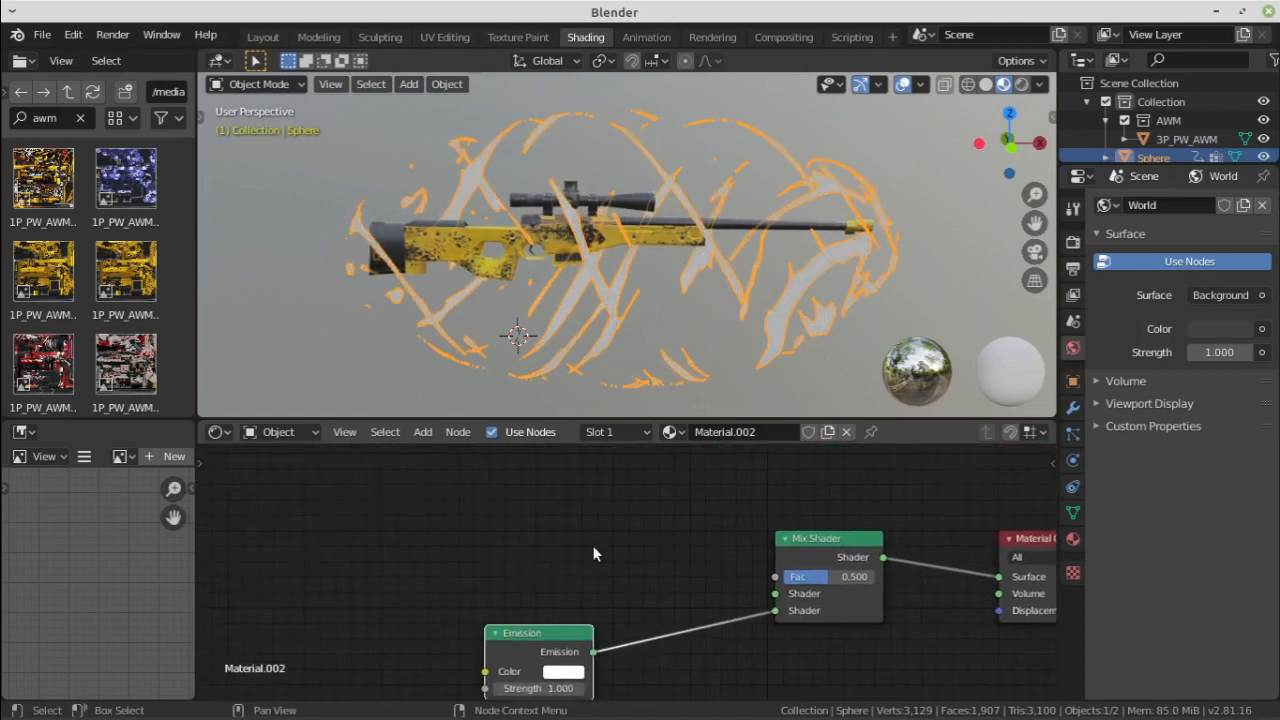
pyautogui.hotkey('shift', 'a')
pyautogui.click(594, 500)
pyautogui.write('col')
pyautogui.click(668, 528)
pyautogui.click(460, 480)
pyautogui.moveTo(560, 478); pyautogui.dragTo(777, 577)
pyautogui.scroll(-2, 520, 569)
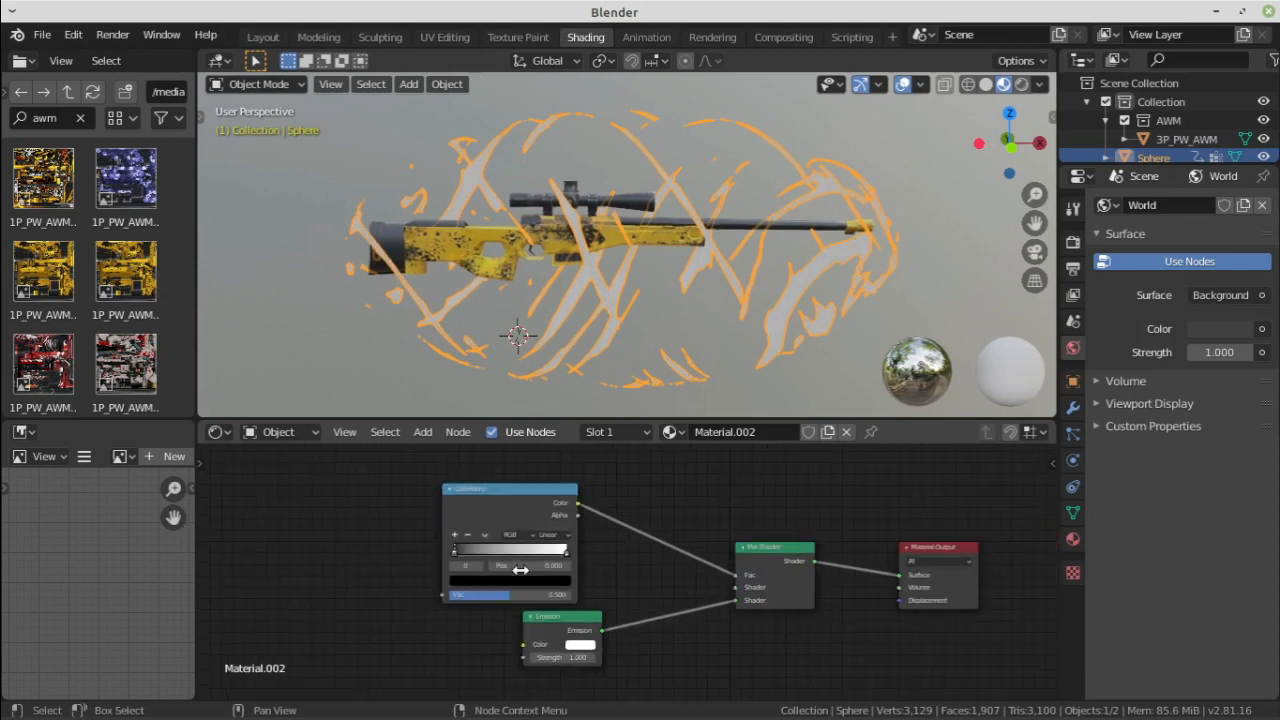
# Add a Layer Weight node and connect its Facing output to the ColorRamp's Fac input
pyautogui.moveTo(525, 581); pyautogui.dragTo(644, 551, button='middle')
pyautogui.scroll(3, 513, 535)
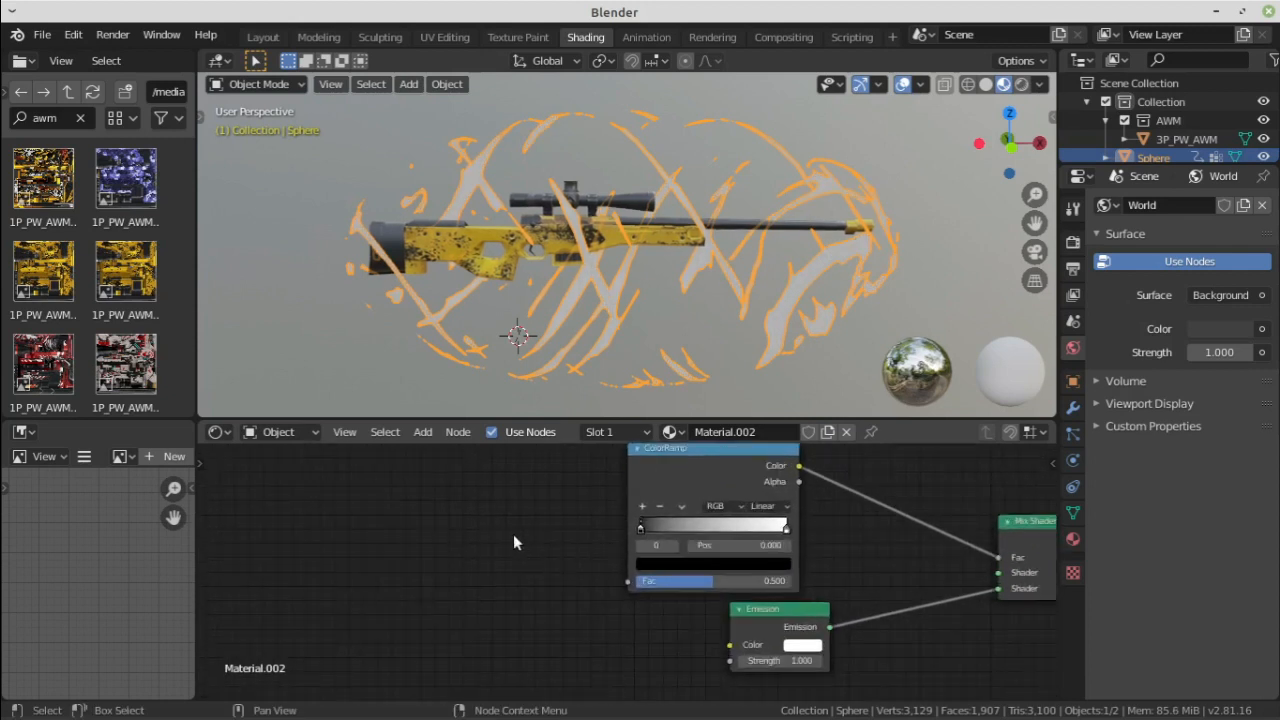
pyautogui.hotkey('shift', 'a')
pyautogui.click(513, 534)
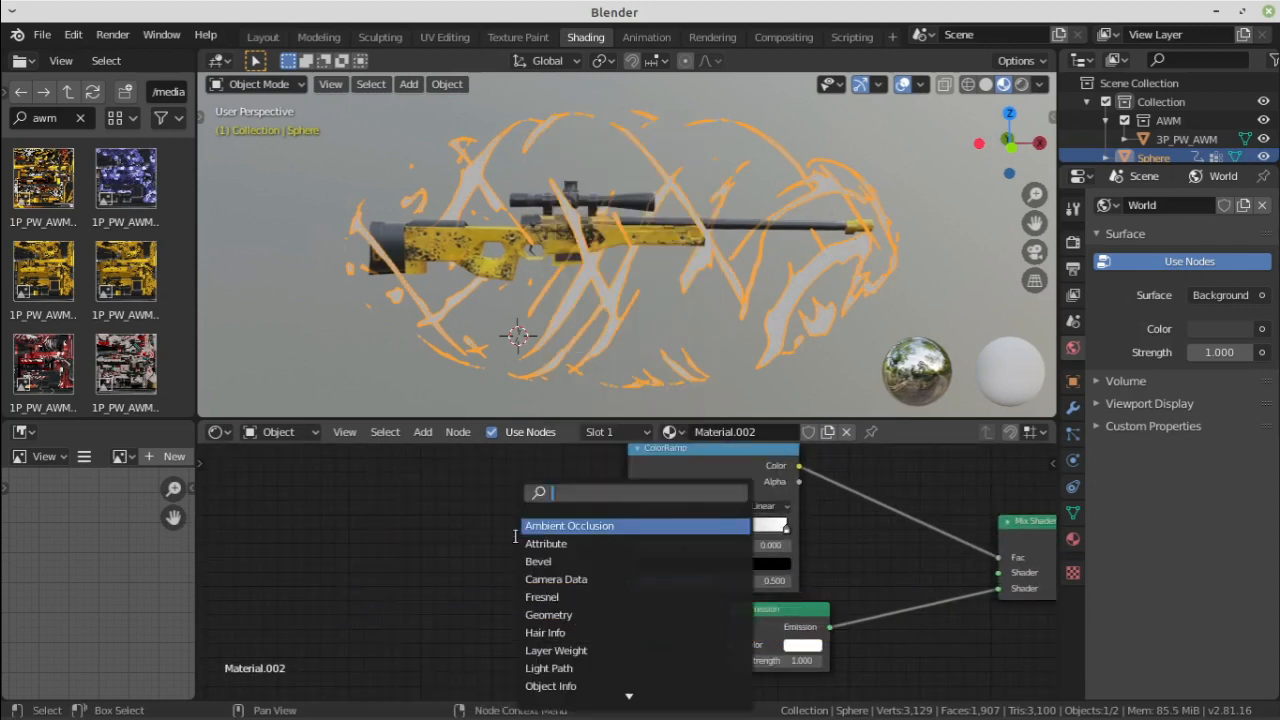
pyautogui.write('layer')
pyautogui.press('Return')
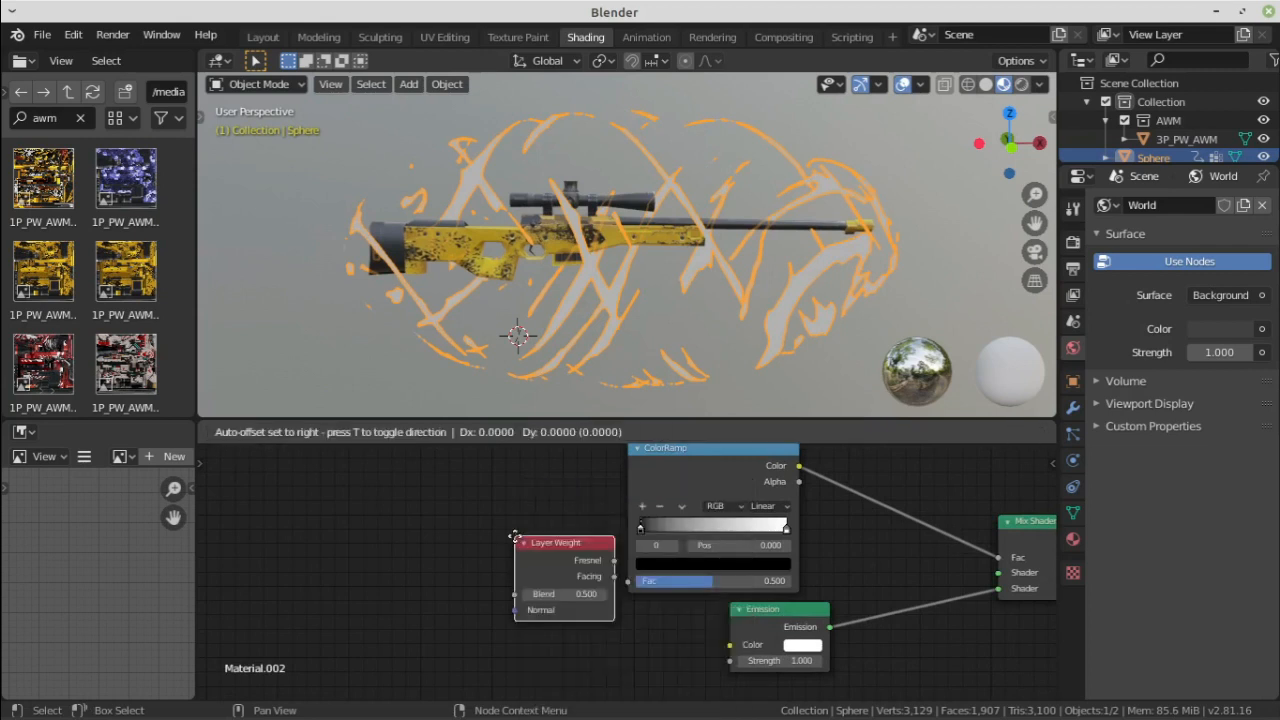
pyautogui.click(495, 555)
pyautogui.scroll(2, 450, 557)
pyautogui.moveTo(434, 549)
pyautogui.mouseDown()
pyautogui.moveTo(653, 558)
pyautogui.moveTo(586, 566)
pyautogui.moveTo(633, 585)
pyautogui.mouseUp()
# Enable Bloom in the Eevee render settings
pyautogui.click(1073, 243)
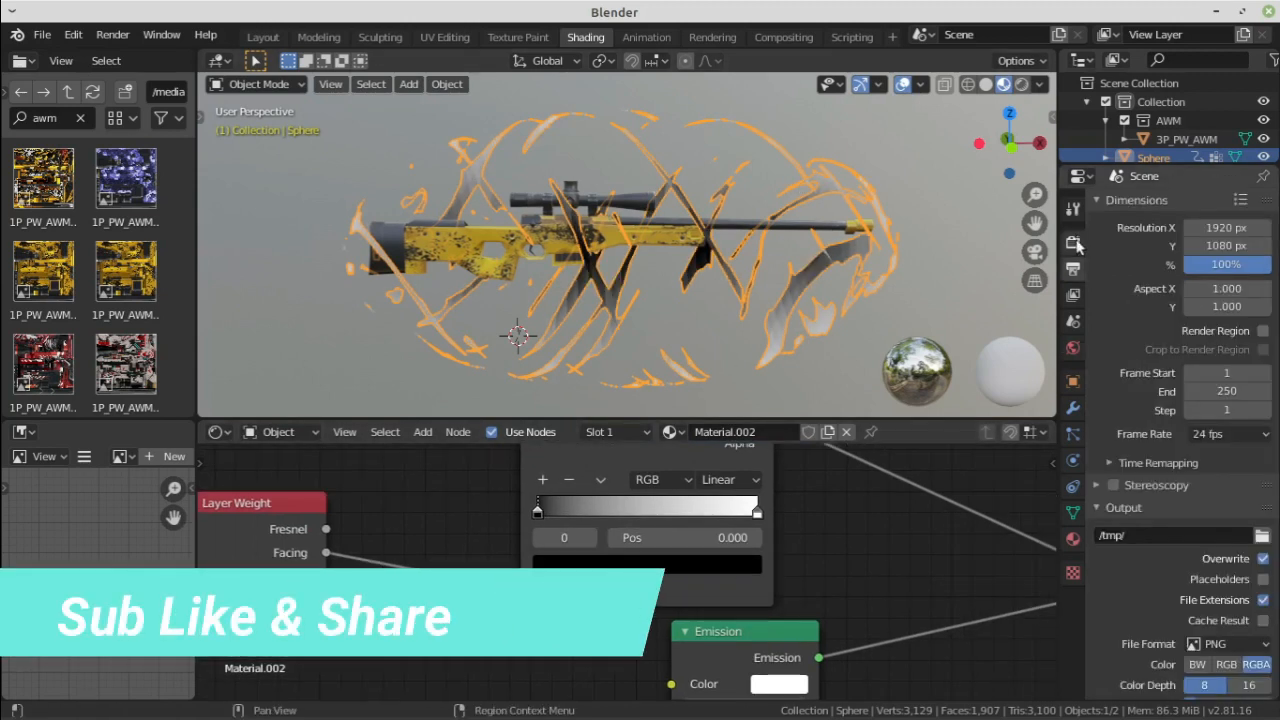
pyautogui.click(1074, 243)
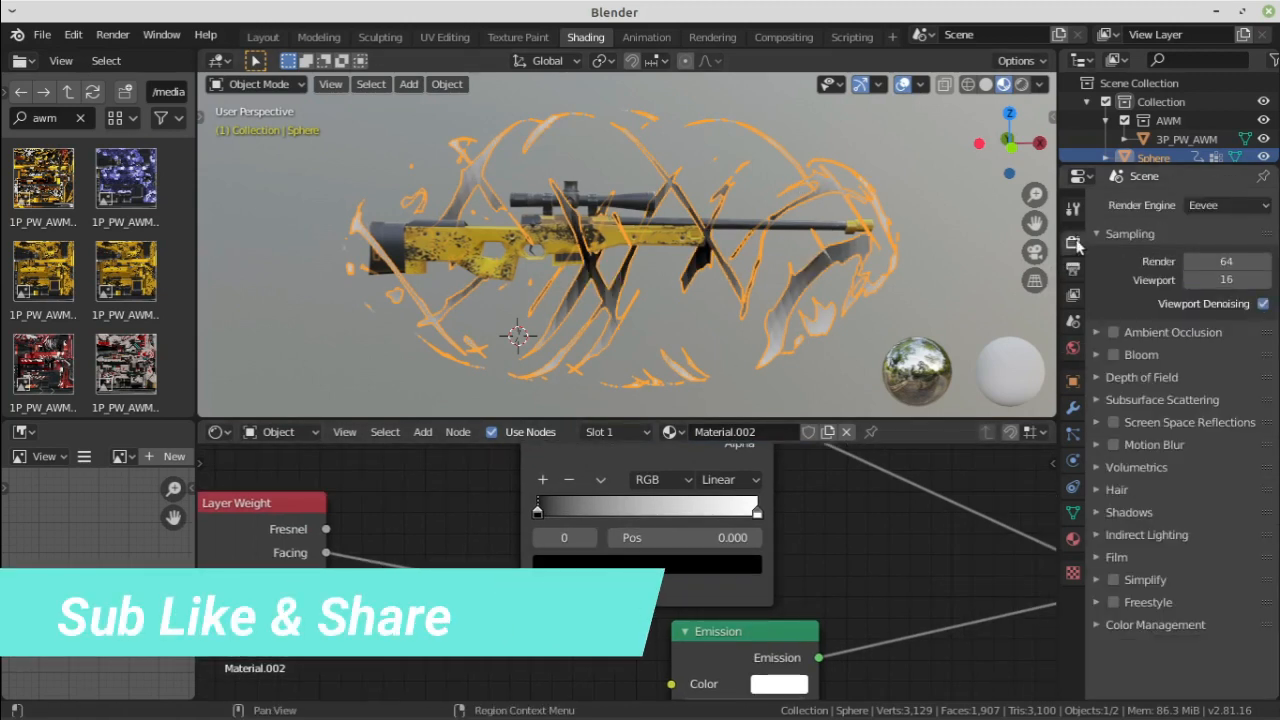
pyautogui.click(1113, 354)
pyautogui.moveTo(798, 326); pyautogui.dragTo(776, 322, button='middle')
pyautogui.scroll(-1, 811, 600)
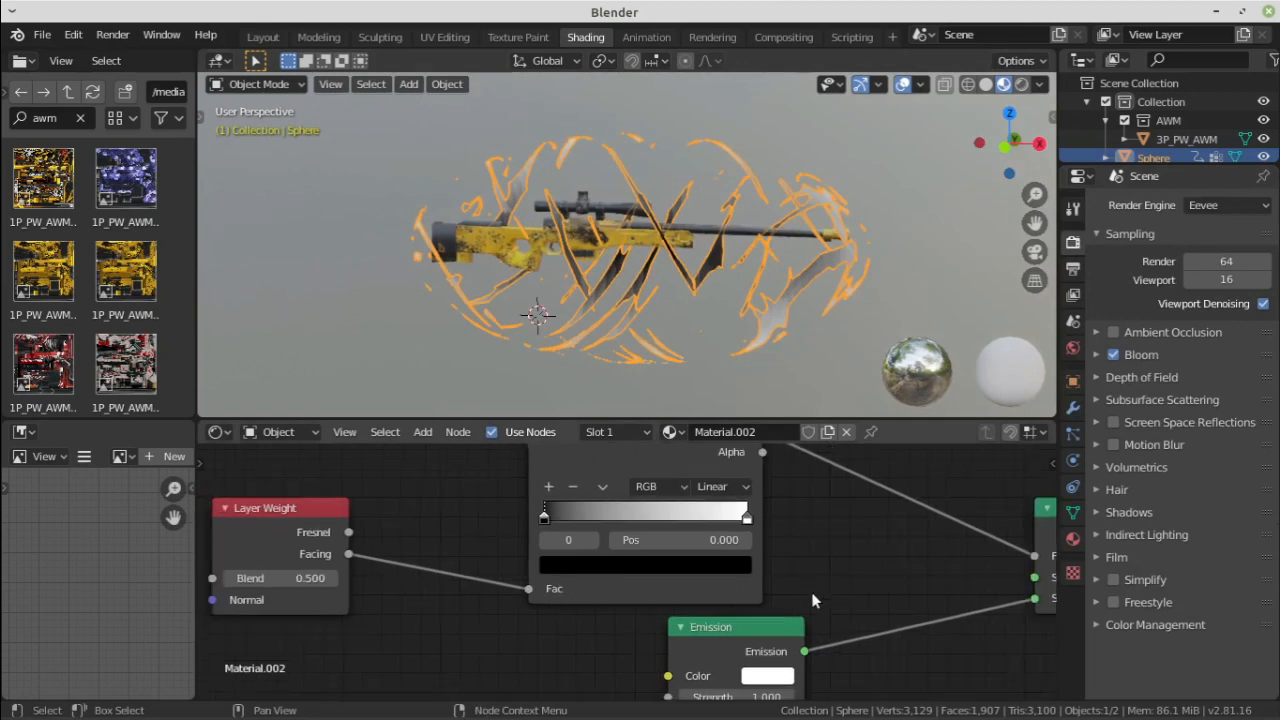
# Set the Emission node's strength to 50 and its color to orange with hue 0.063 and saturation 0.869
pyautogui.moveTo(811, 622); pyautogui.dragTo(731, 557, button='middle')
pyautogui.scroll(4, 731, 555)
pyautogui.click(683, 645)
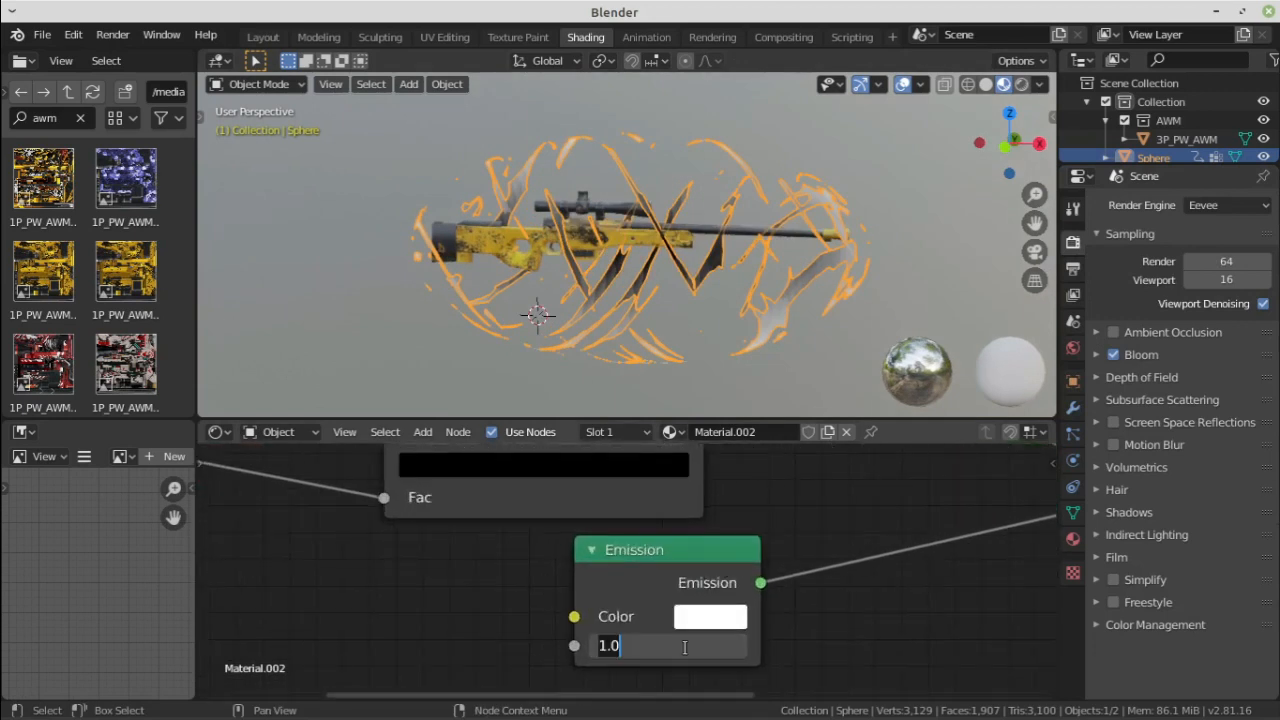
pyautogui.write('50')
pyautogui.press('Return')
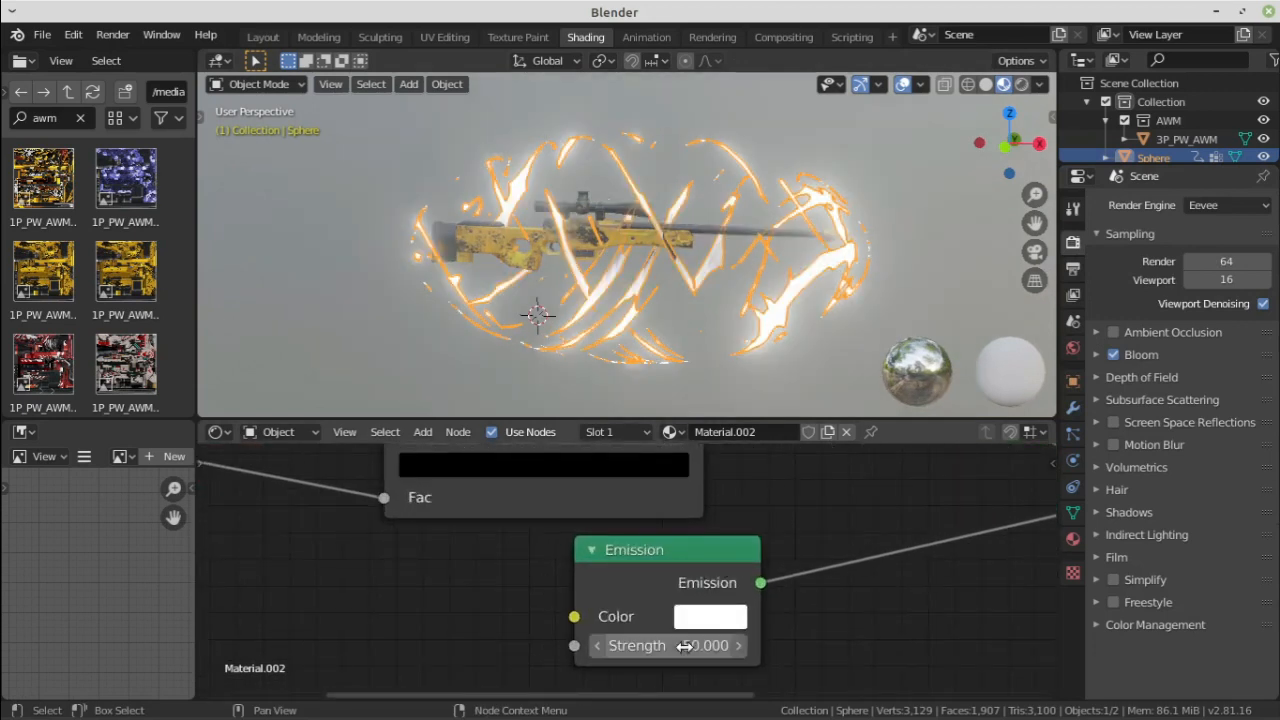
pyautogui.click(729, 624)
pyautogui.click(754, 417)
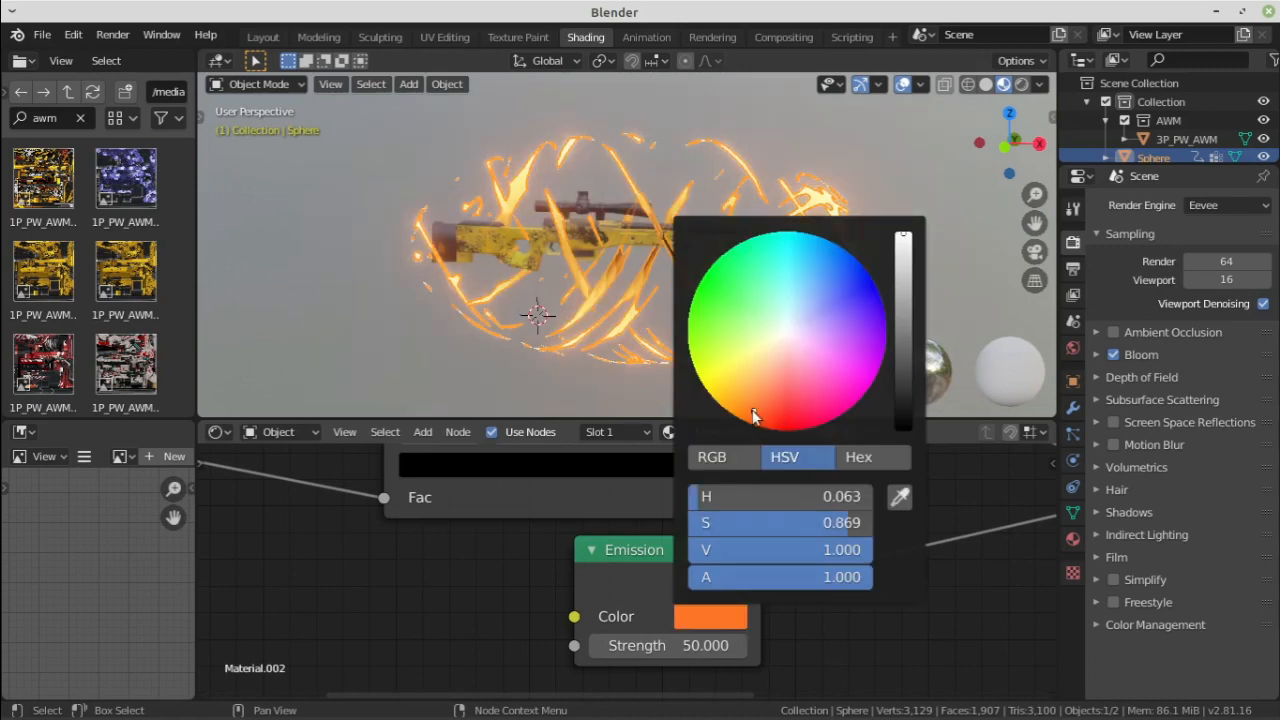
# Preview the glowing sphere in Rendered viewport shading and lower the Emission node's strength
pyautogui.click(1021, 84)
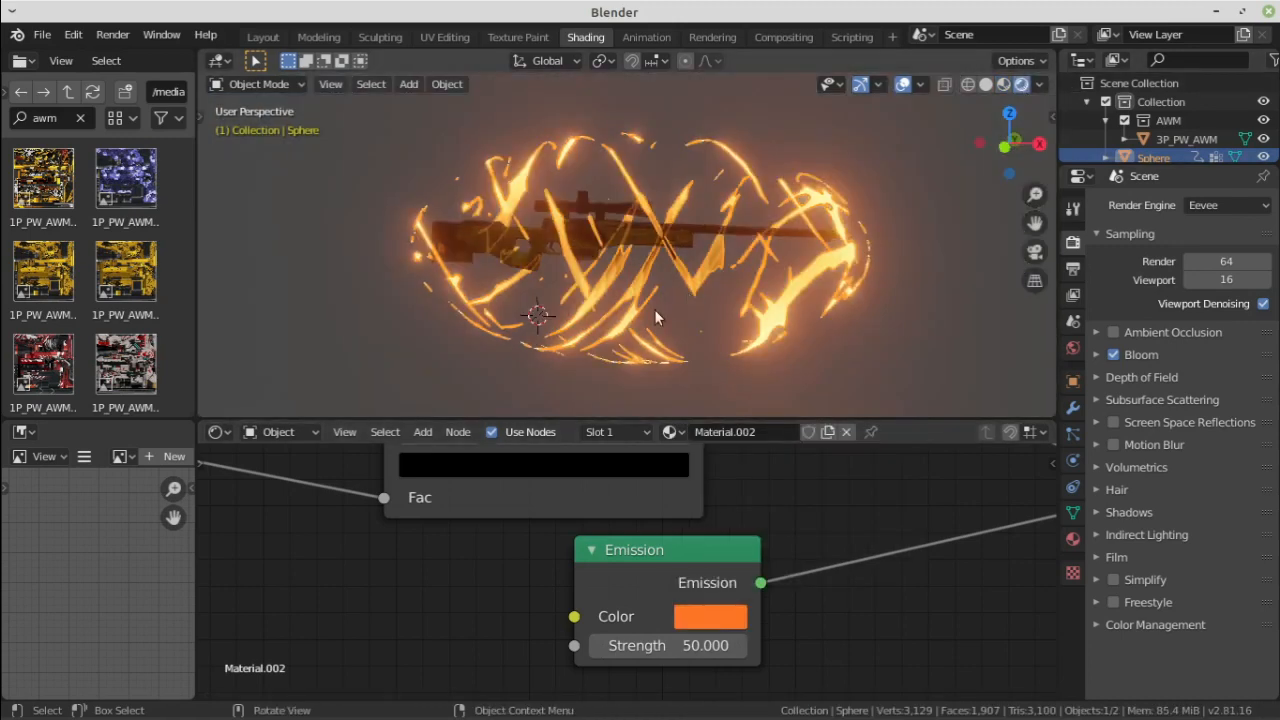
pyautogui.moveTo(654, 309)
pyautogui.mouseDown(button='middle')
pyautogui.moveTo(371, 307)
pyautogui.moveTo(360, 240)
pyautogui.mouseUp(button='middle')
pyautogui.moveTo(694, 262); pyautogui.dragTo(594, 346, button='middle')
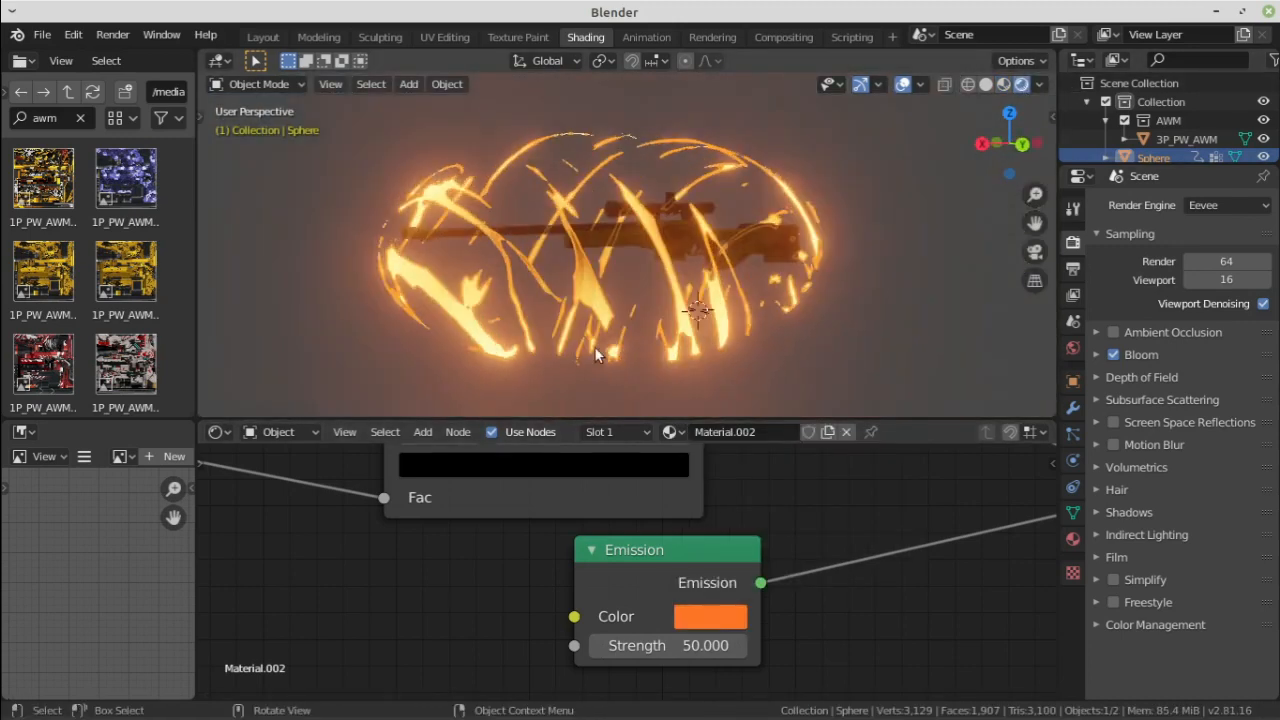
pyautogui.click(710, 645)
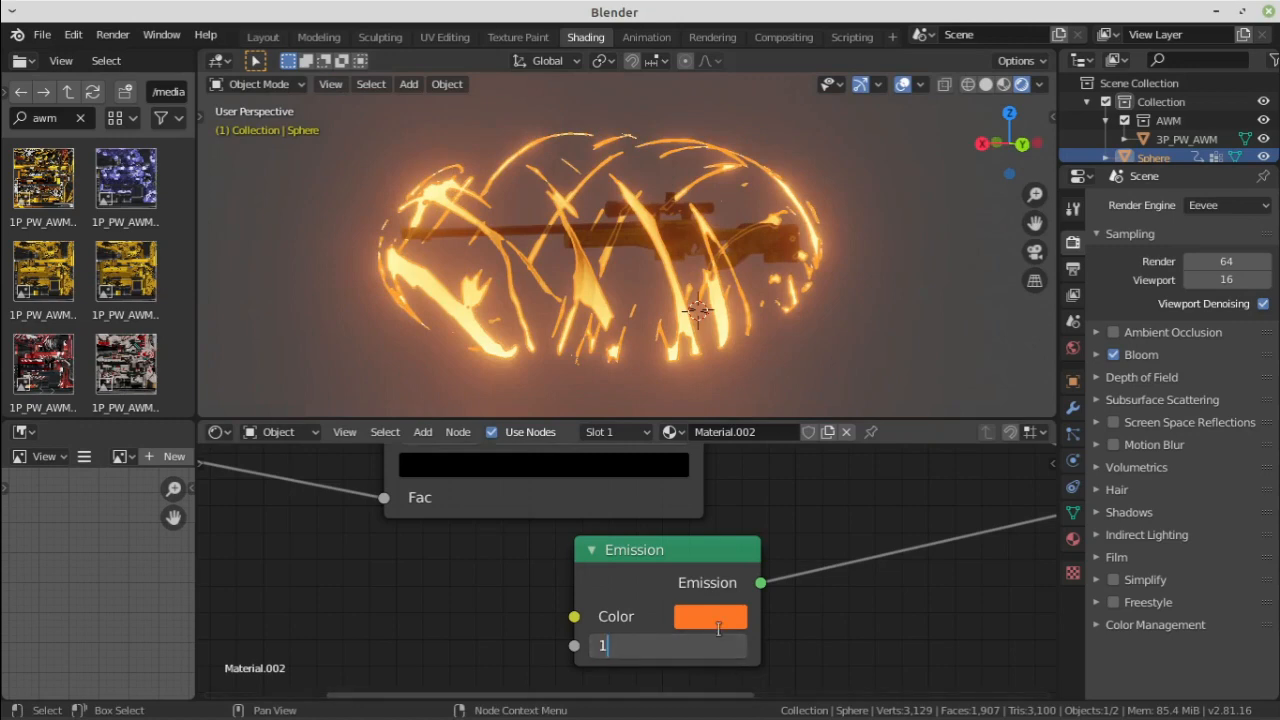
pyautogui.press('Return')
pyautogui.moveTo(716, 400); pyautogui.dragTo(934, 70, button='middle')
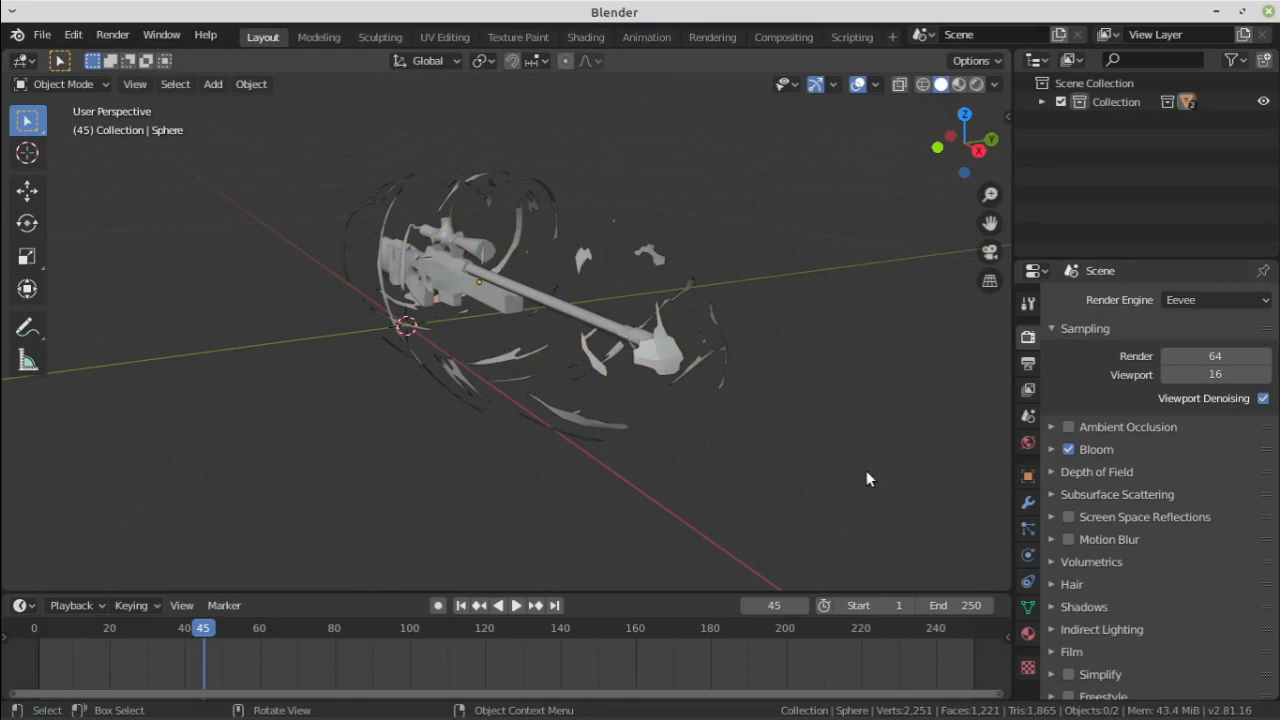
# Select the sphere to preview a rotation about the global X axis, and open its object transform properties
pyautogui.moveTo(854, 476)
pyautogui.mouseDown(button='middle')
pyautogui.moveTo(871, 475)
pyautogui.moveTo(851, 476)
pyautogui.mouseUp(button='middle')
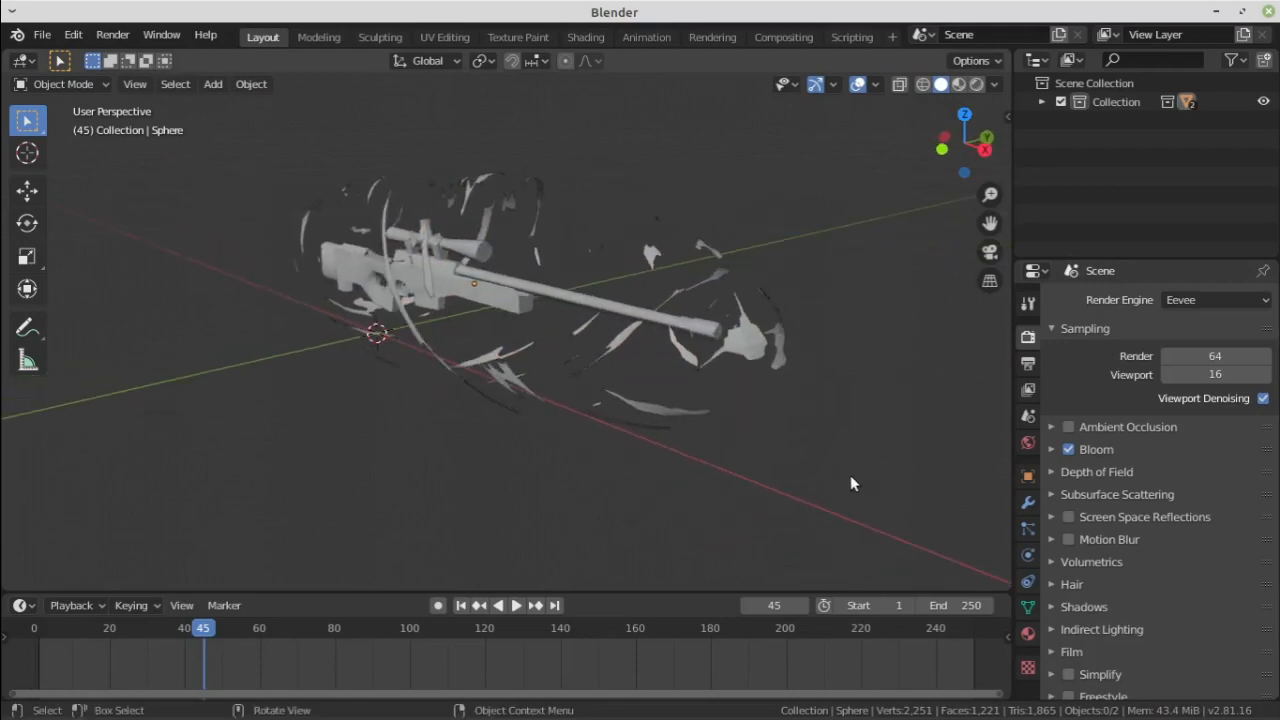
pyautogui.click(516, 183)
pyautogui.press('r')
pyautogui.press('x')
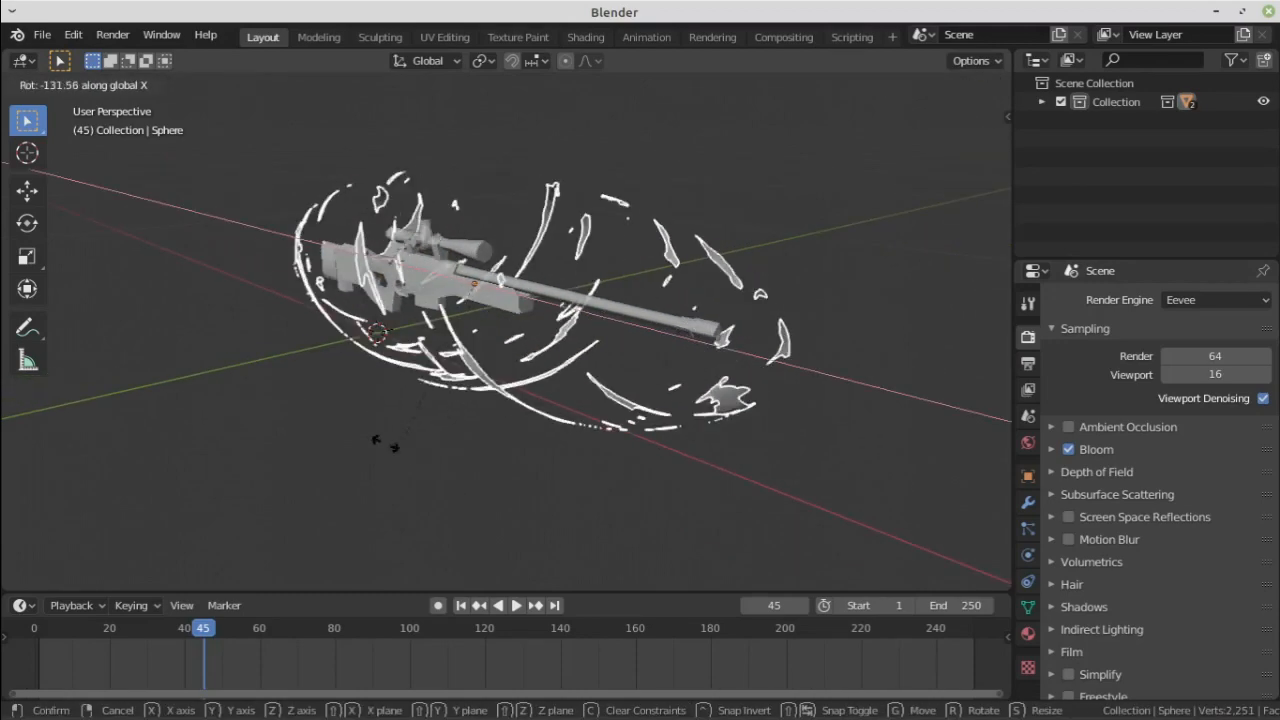
pyautogui.click(598, 328)
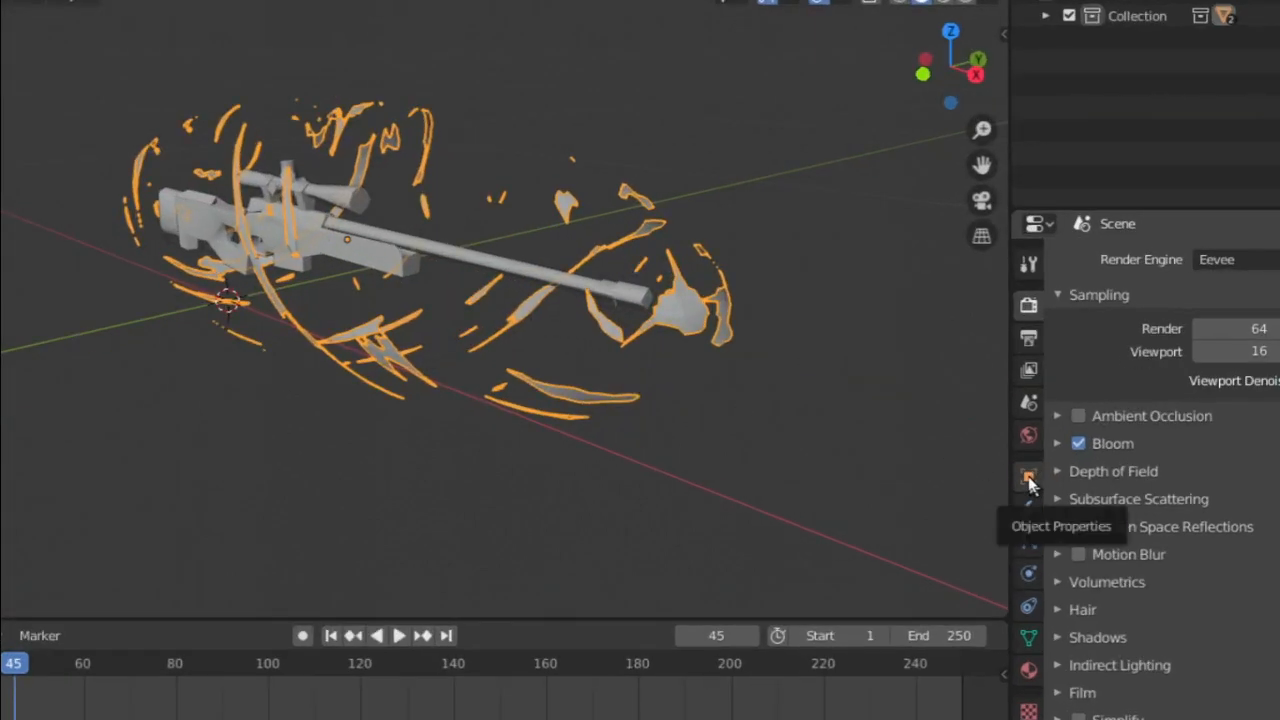
pyautogui.click(1028, 478)
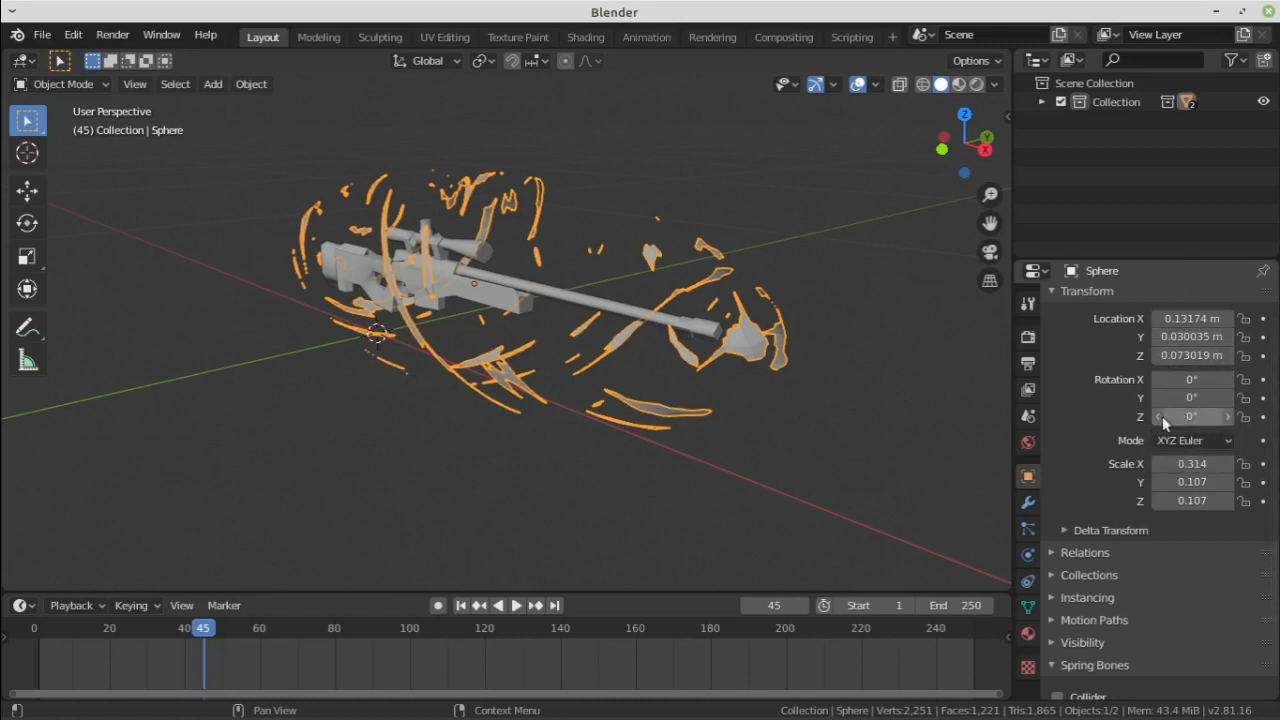
# Try out changes to the sphere's Y, Z and X rotation values, undoing each one
pyautogui.moveTo(747, 411); pyautogui.dragTo(1025, 420, button='middle')
pyautogui.moveTo(1192, 397)
pyautogui.mouseDown()
pyautogui.moveTo(1250, 397)
pyautogui.moveTo(1200, 397)
pyautogui.mouseUp()
pyautogui.hotkey('ctrl', 'z')
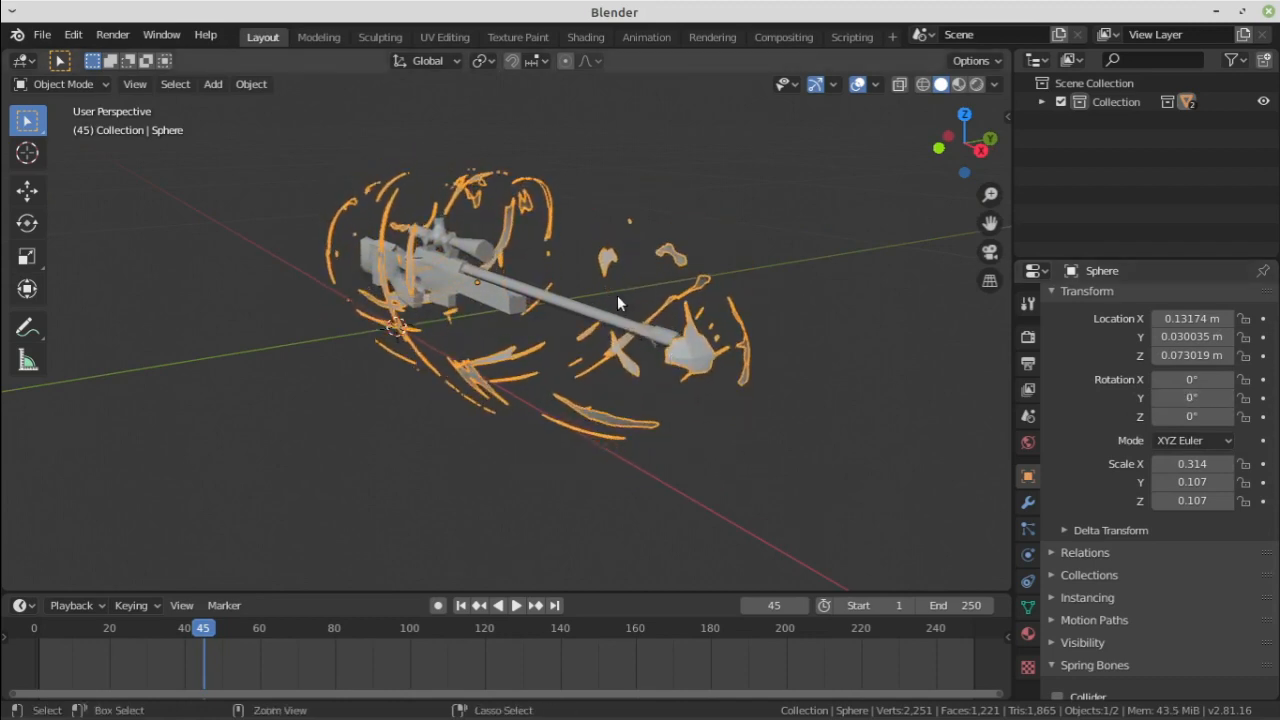
pyautogui.moveTo(700, 385); pyautogui.dragTo(645, 383, button='middle')
pyautogui.moveTo(1192, 398); pyautogui.dragTo(1250, 398)
pyautogui.hotkey('ctrl', 'z')
pyautogui.moveTo(1180, 416); pyautogui.dragTo(1260, 416)
pyautogui.hotkey('ctrl', 'z')
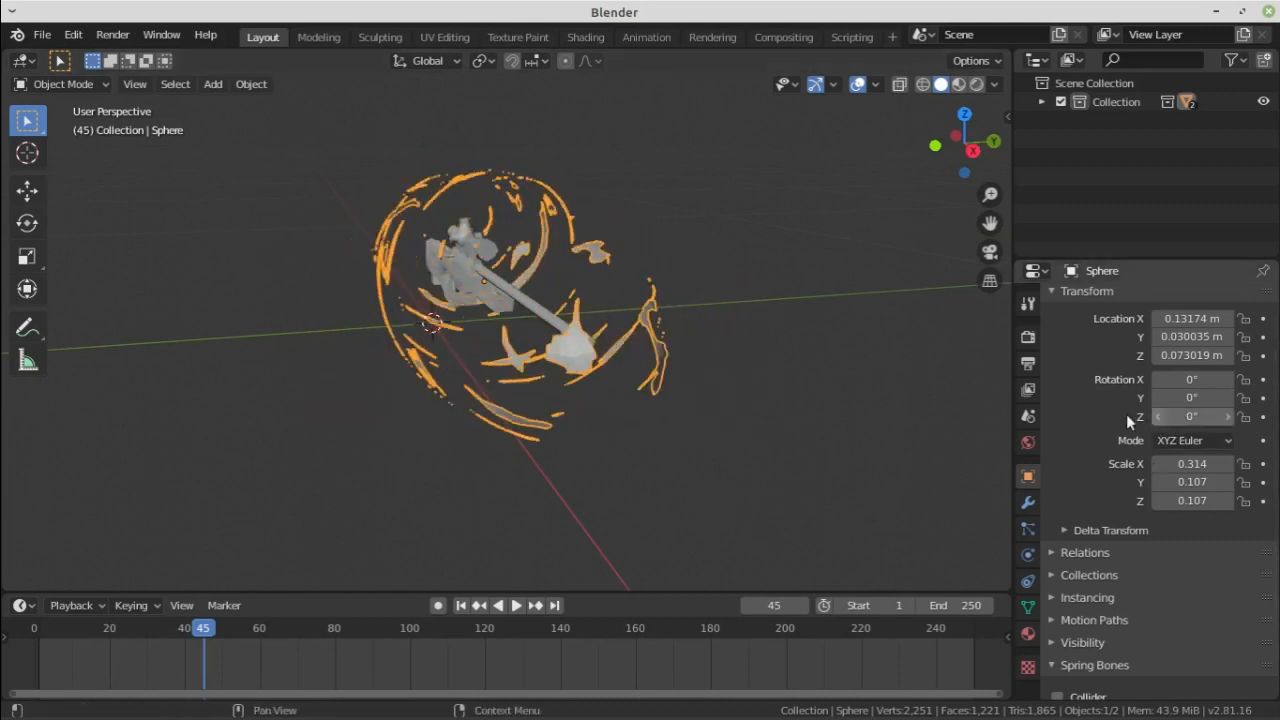
pyautogui.moveTo(808, 398); pyautogui.dragTo(900, 392, button='middle')
pyautogui.moveTo(1192, 379)
pyautogui.mouseDown()
pyautogui.moveTo(1215, 379)
pyautogui.moveTo(1183, 380)
pyautogui.moveTo(1197, 379)
pyautogui.mouseUp()
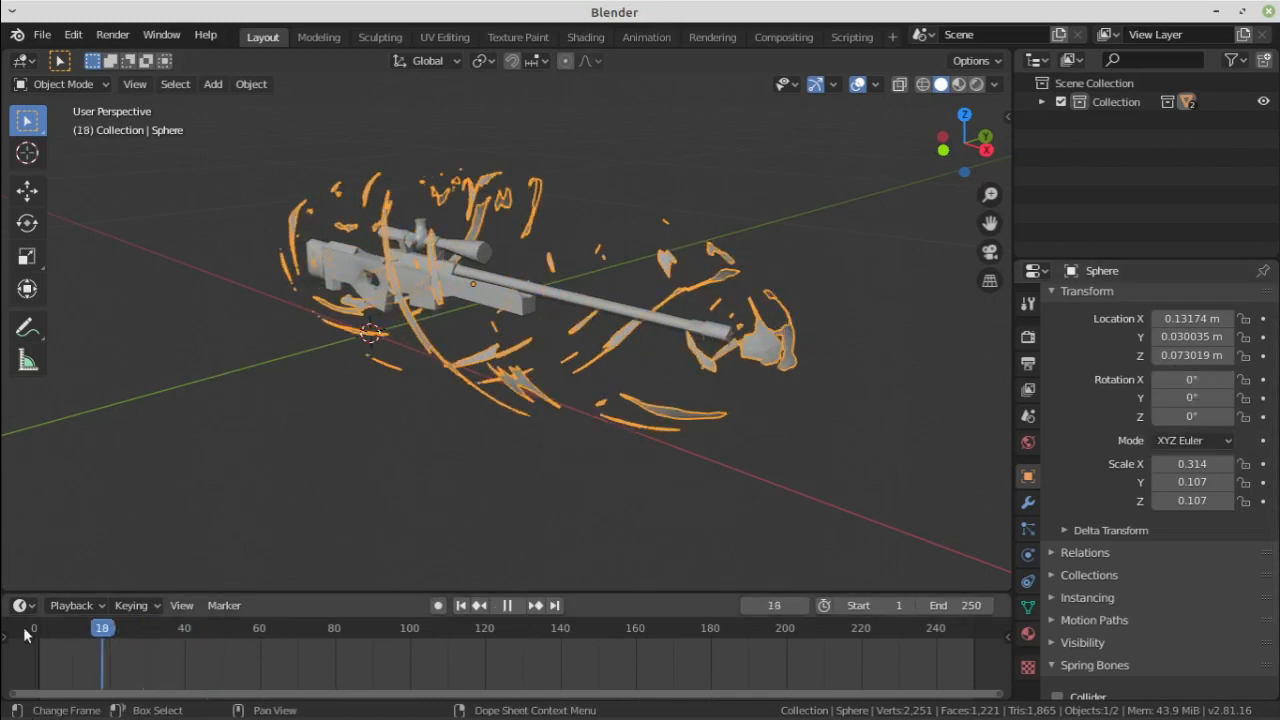
# Stop playback and insert rotation keyframes for the sphere at frame 1 with all axes at 0°
pyautogui.press('Escape')
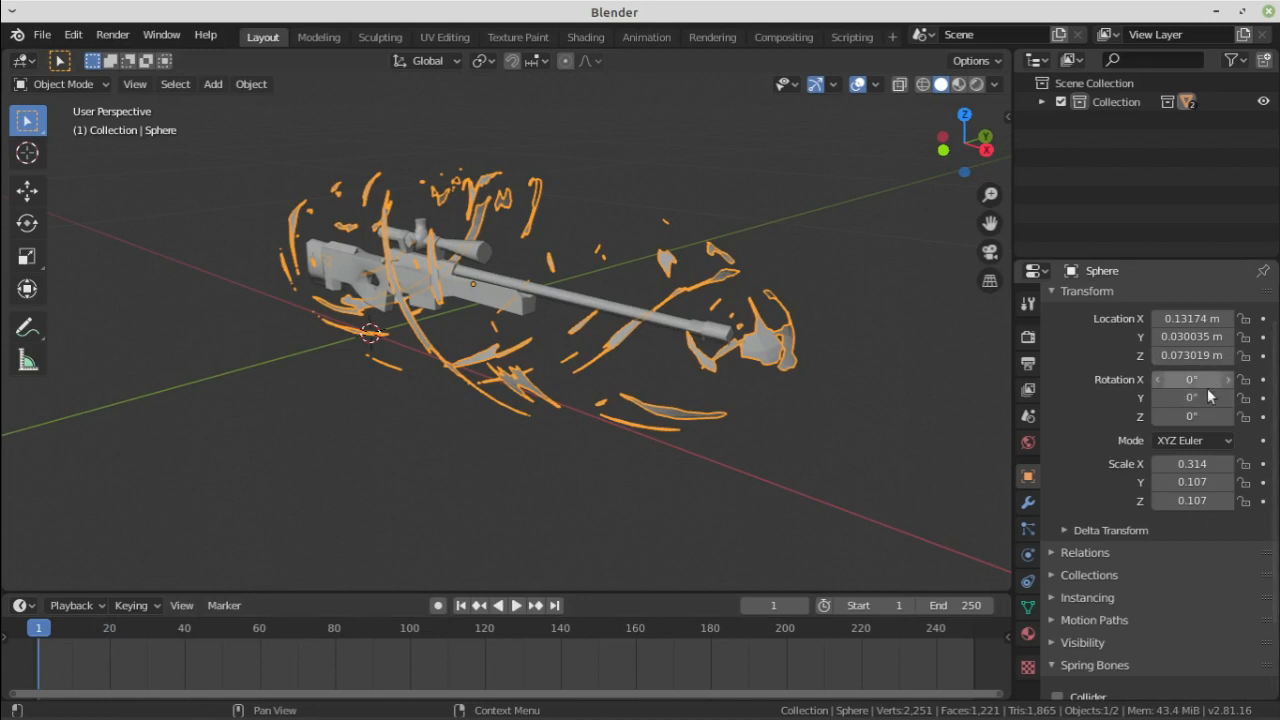
pyautogui.rightClick(1187, 382)
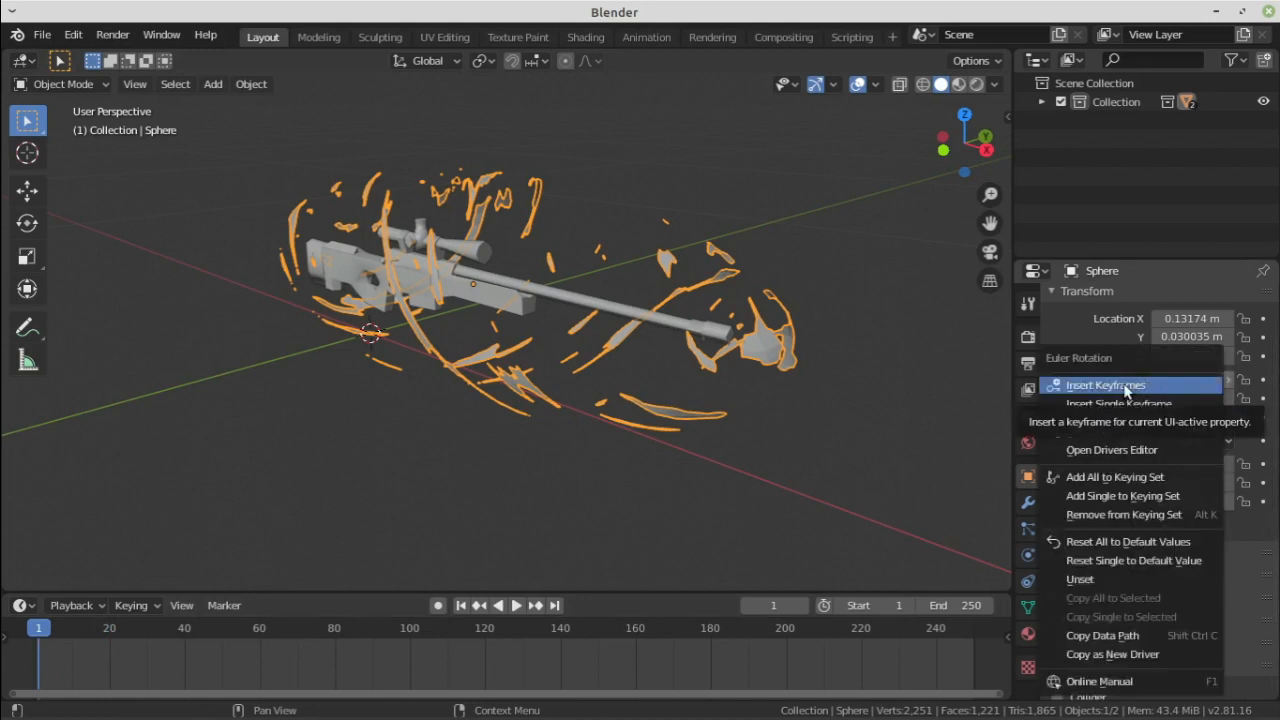
pyautogui.click(1125, 387)
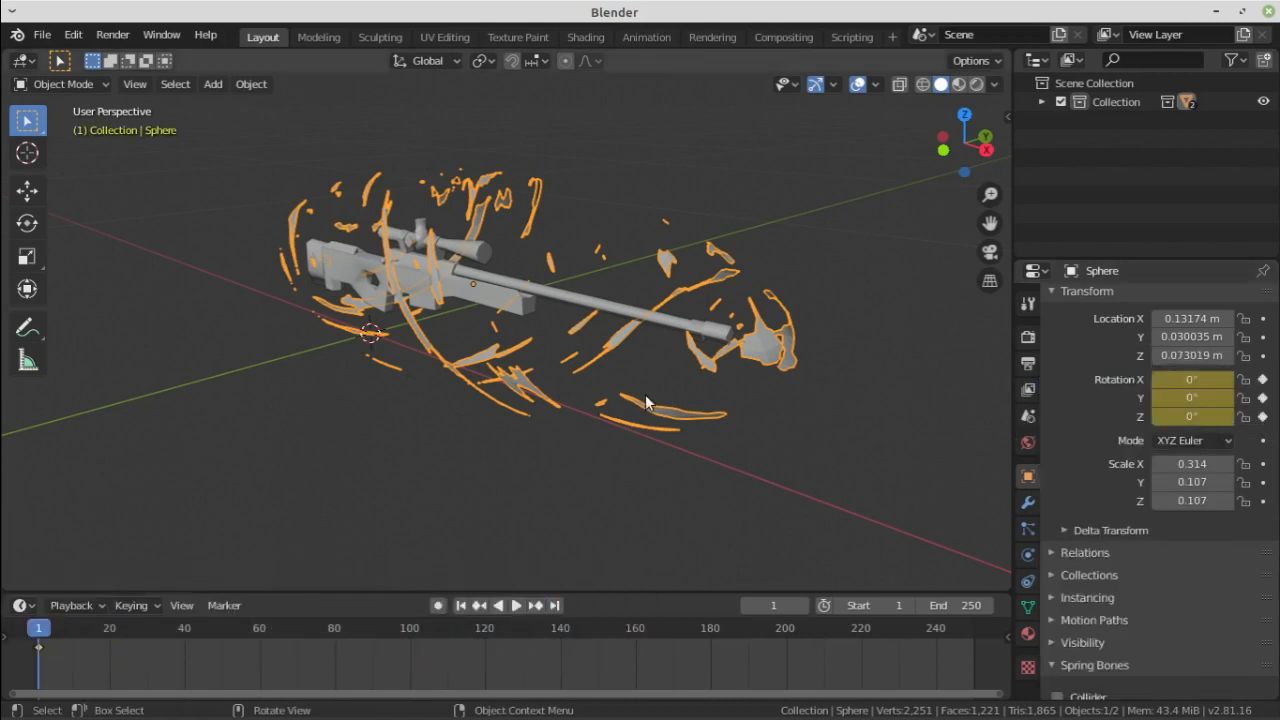
# Set the sphere's X rotation to 200° at frame 250 and insert rotation keyframes there
pyautogui.moveTo(726, 443); pyautogui.dragTo(1173, 420, button='middle')
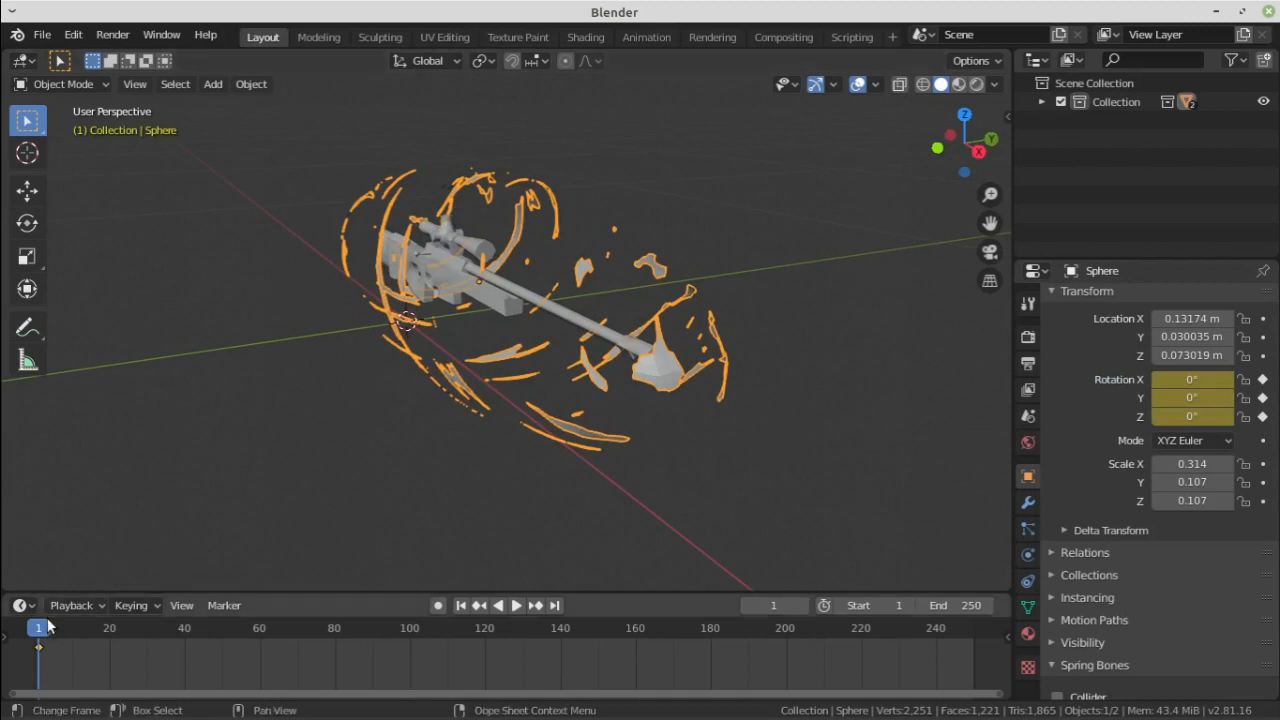
pyautogui.press('space')
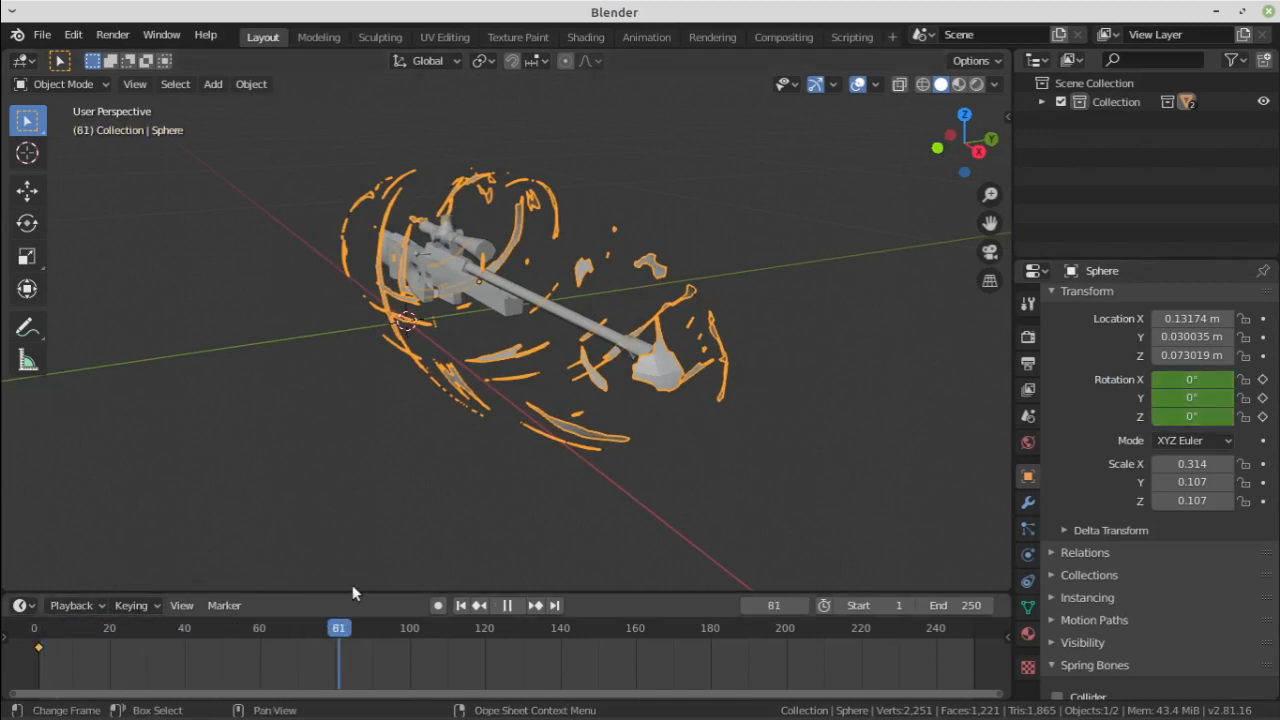
pyautogui.press('space')
pyautogui.hotkey('shift', 'Right')
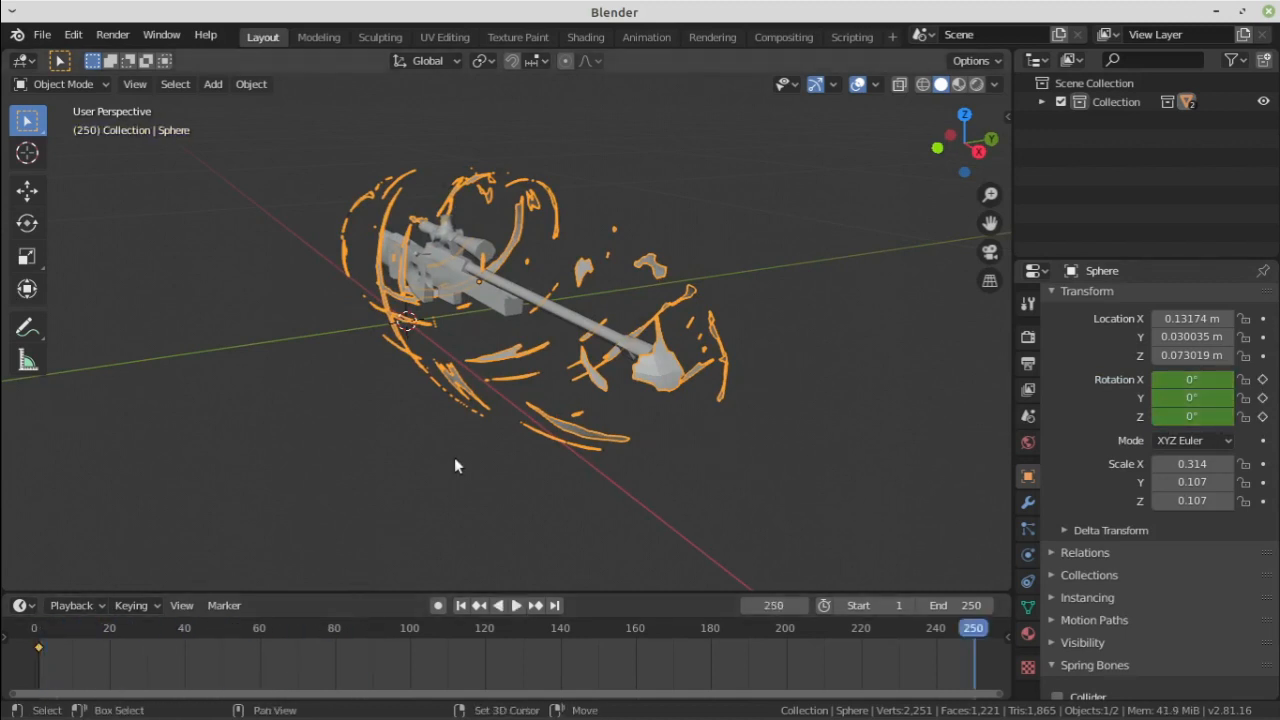
pyautogui.moveTo(423, 506); pyautogui.dragTo(443, 487, button='middle')
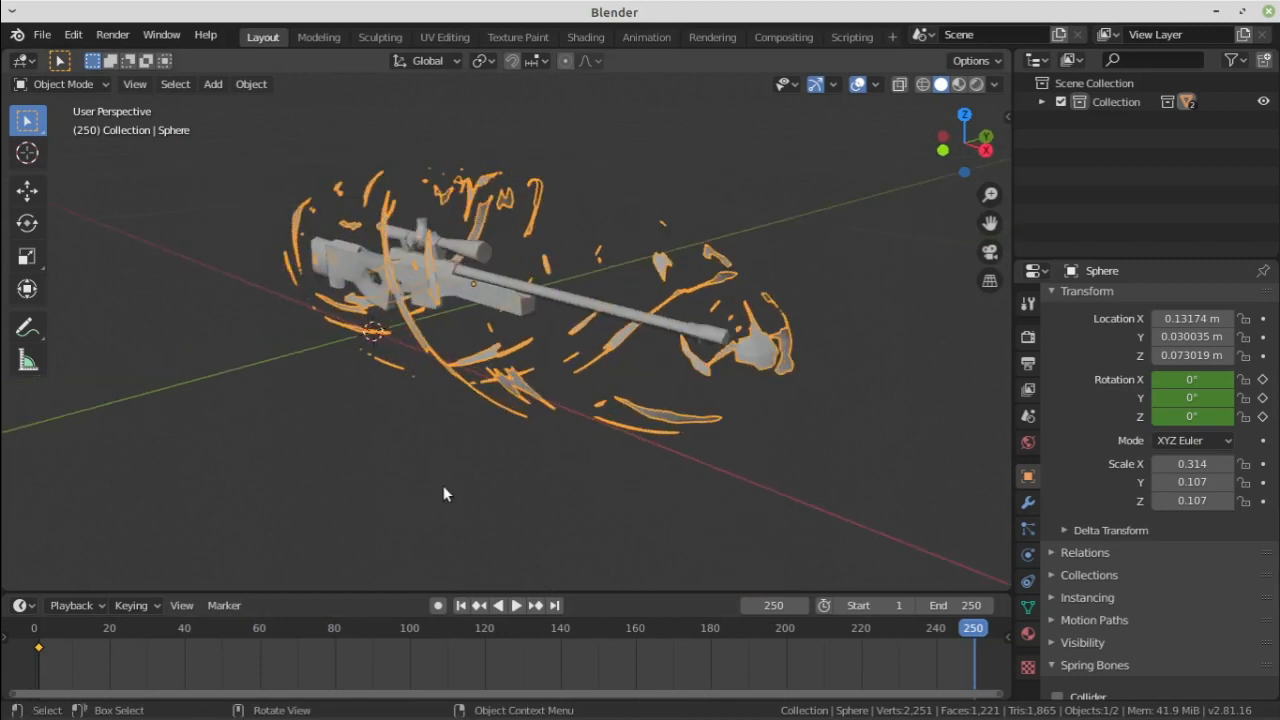
pyautogui.moveTo(550, 408)
pyautogui.mouseDown(button='middle')
pyautogui.moveTo(587, 402)
pyautogui.moveTo(562, 402)
pyautogui.mouseUp(button='middle')
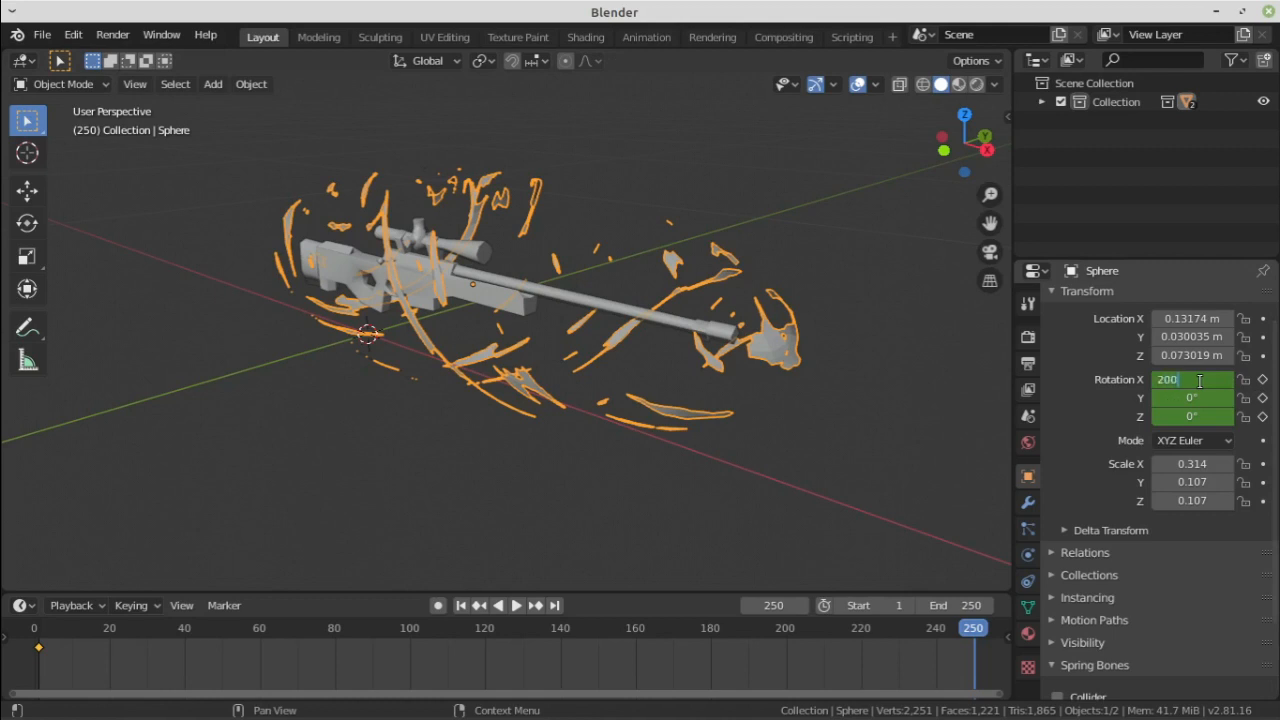
pyautogui.press('Return')
pyautogui.rightClick(1199, 380)
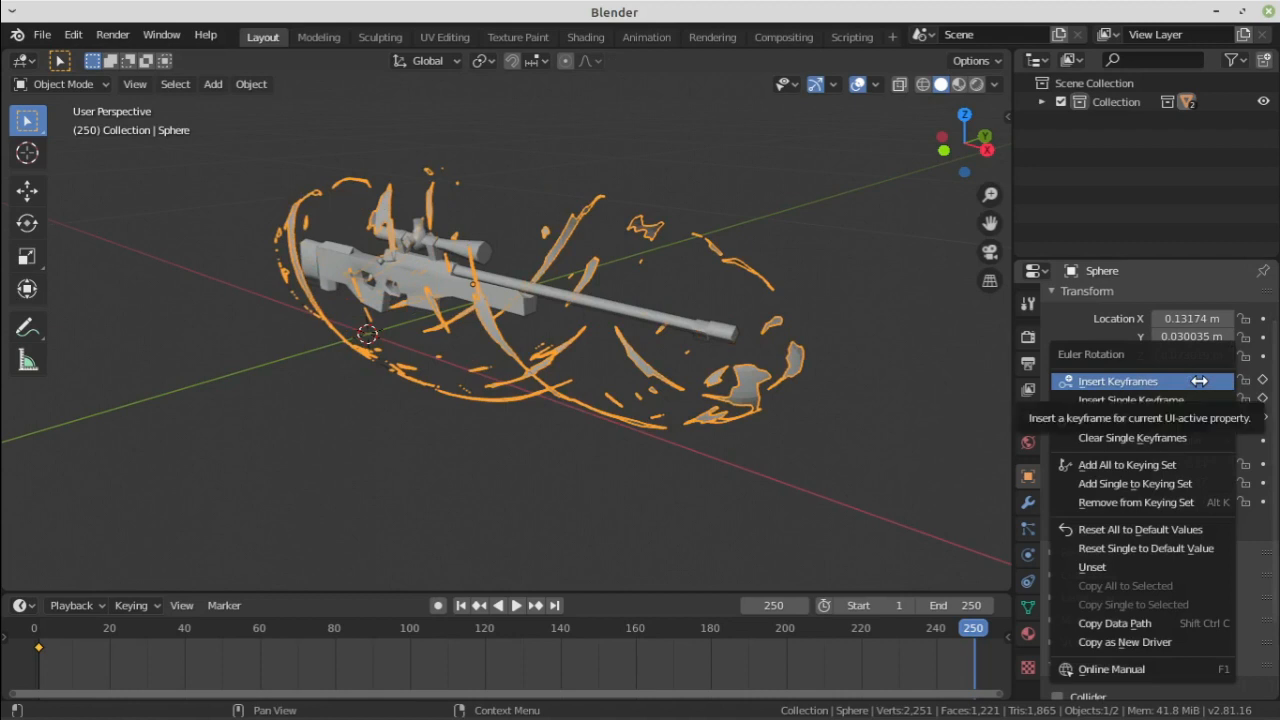
pyautogui.click(1199, 381)
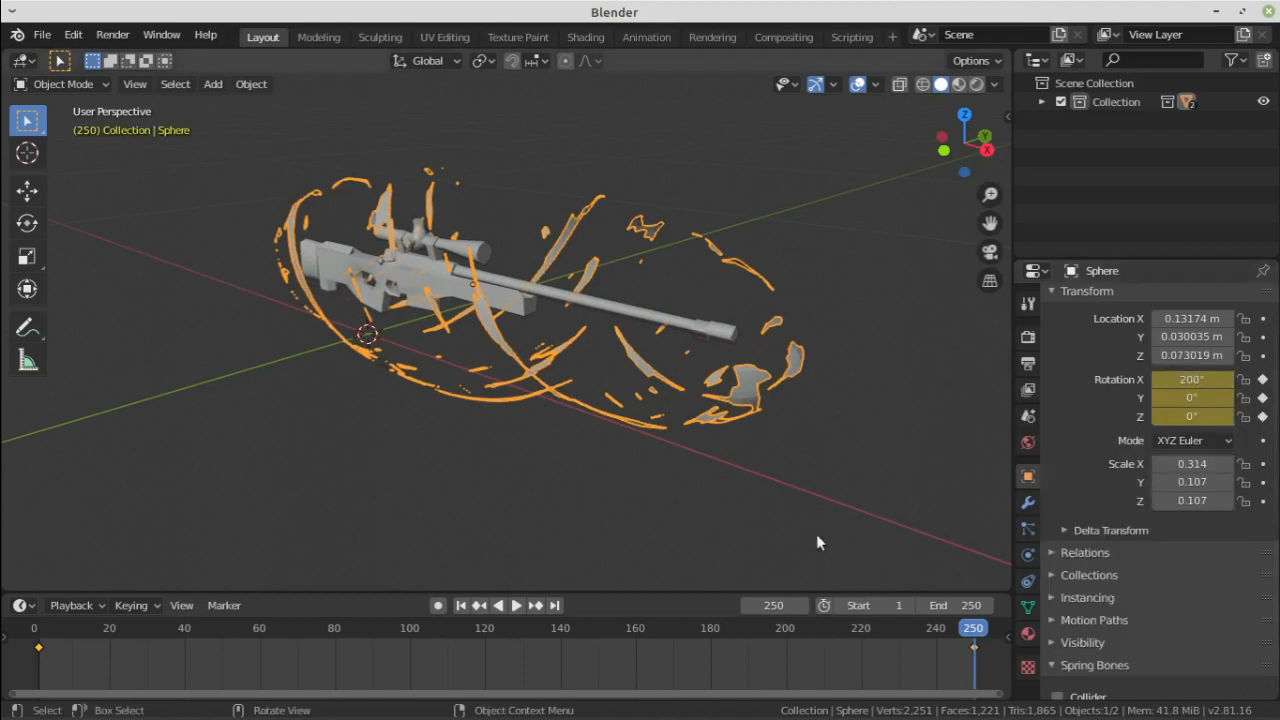
pyautogui.moveTo(990, 652); pyautogui.dragTo(27, 645)
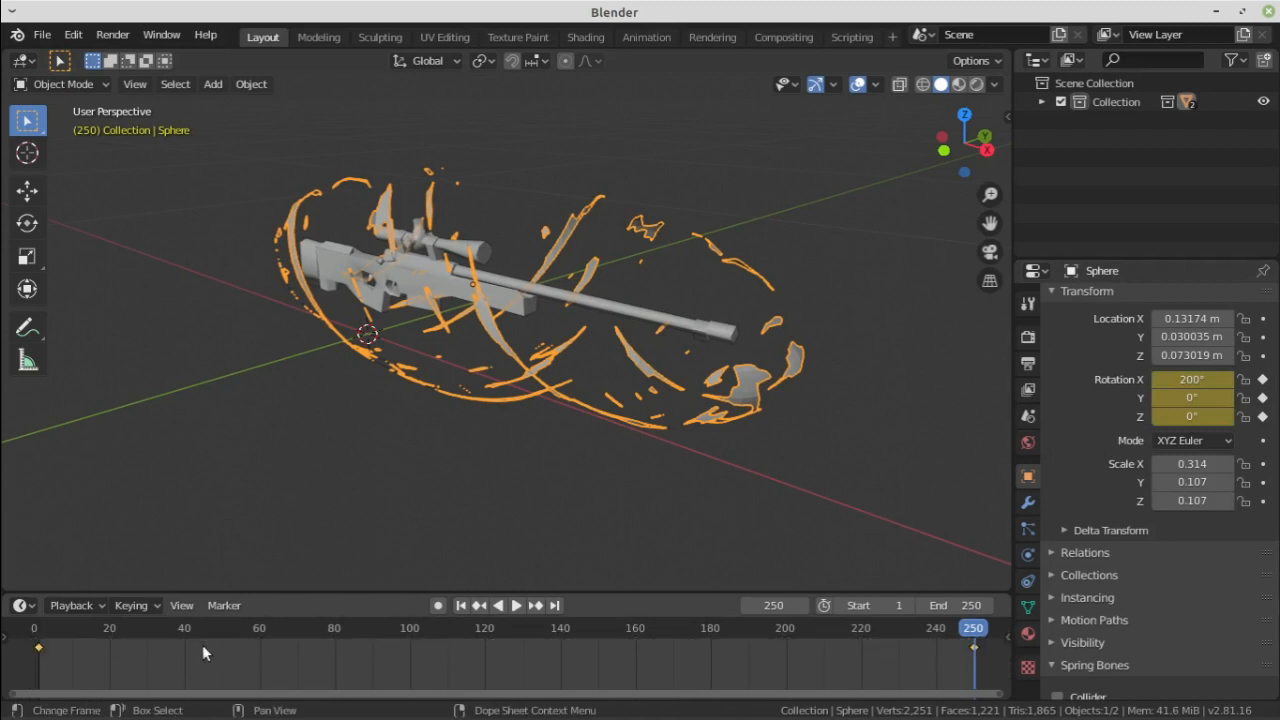
# Set the sphere's rotation keyframes to Linear interpolation and play the animation to check the strips rotating around the rifle
pyautogui.press('t')
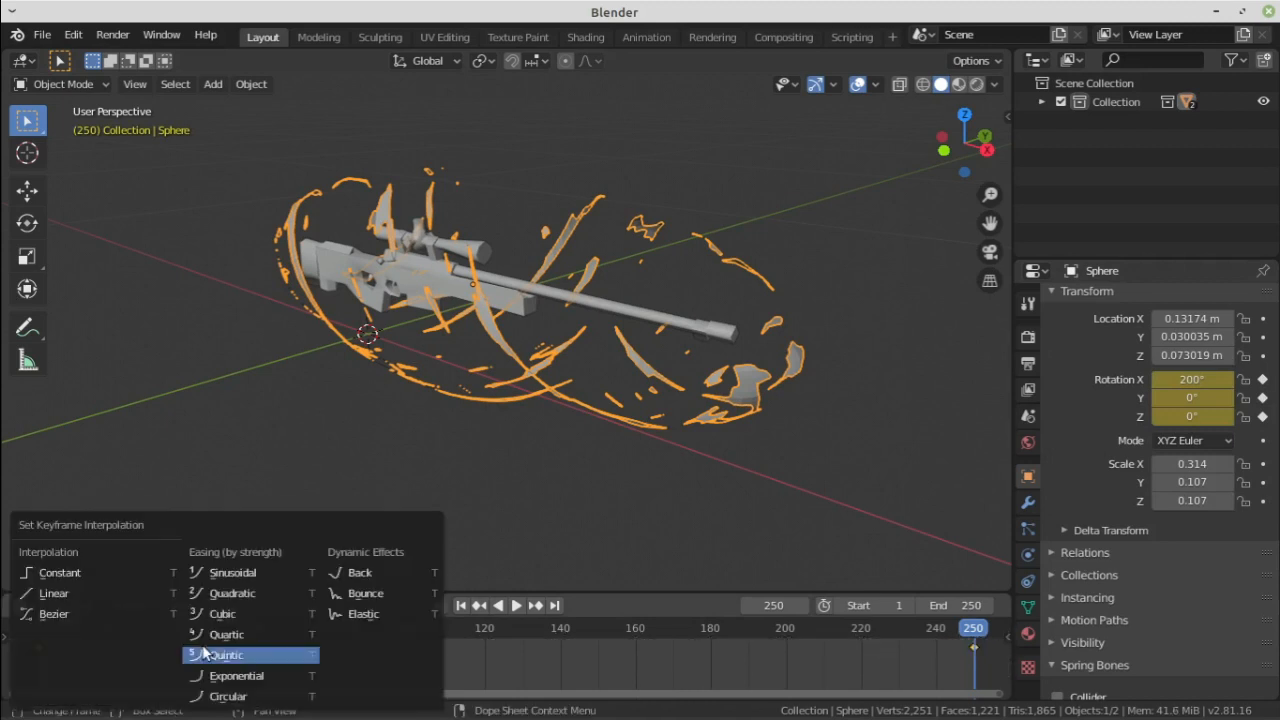
pyautogui.click(114, 589)
pyautogui.press('space')
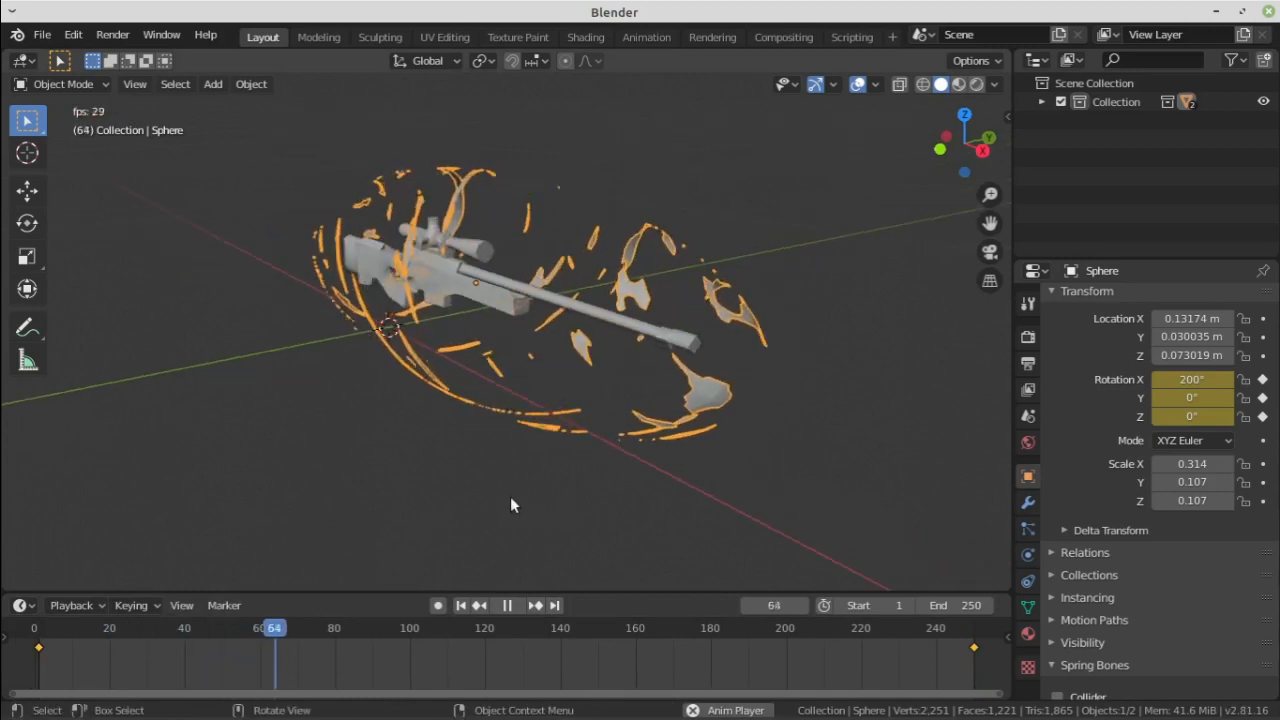
pyautogui.moveTo(460, 484); pyautogui.dragTo(655, 554, button='middle')
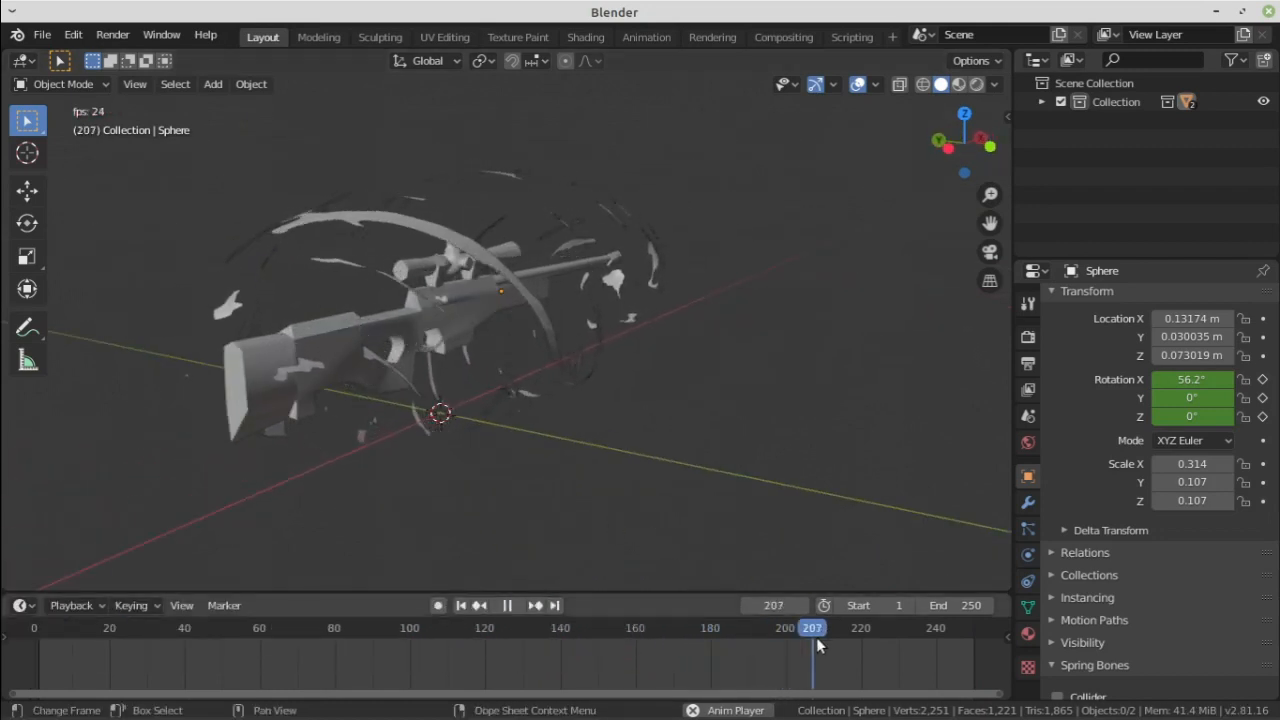
pyautogui.press('space')
# Select the rifle and examine it up close together with the strips surrounding it
pyautogui.moveTo(706, 458); pyautogui.dragTo(686, 517, button='middle')
pyautogui.click(547, 320)
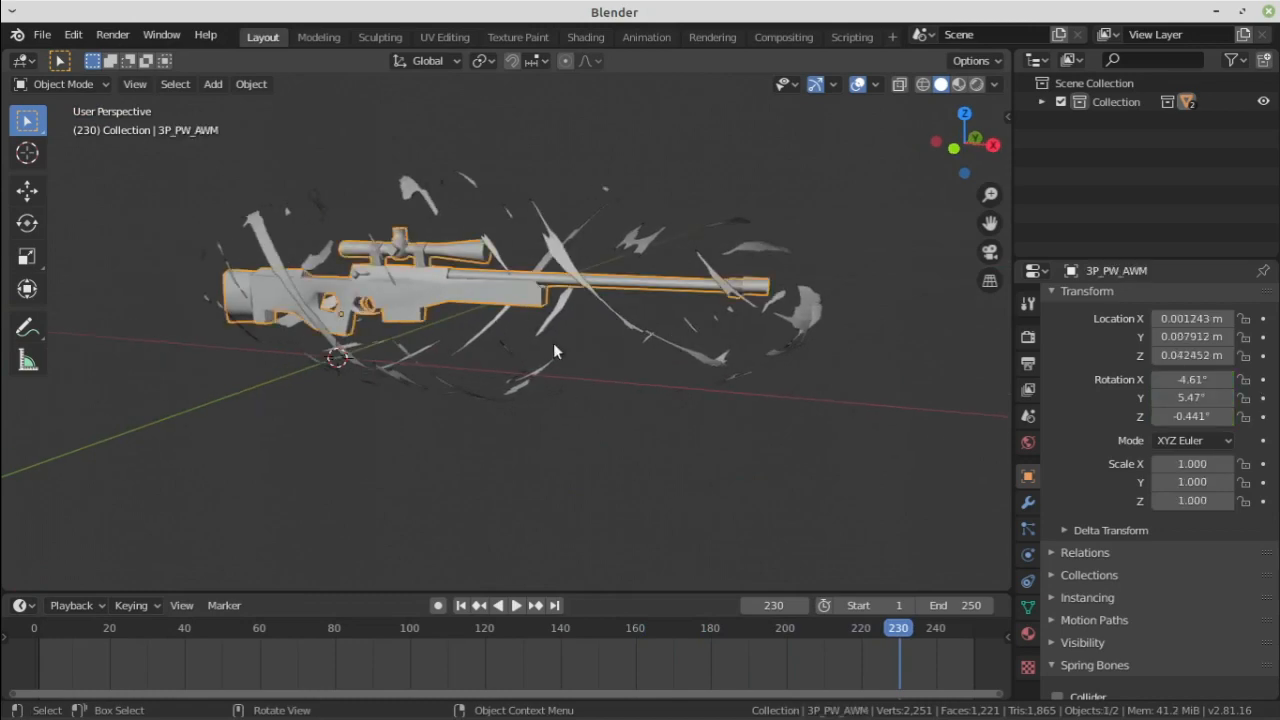
pyautogui.scroll(5, 607, 403)
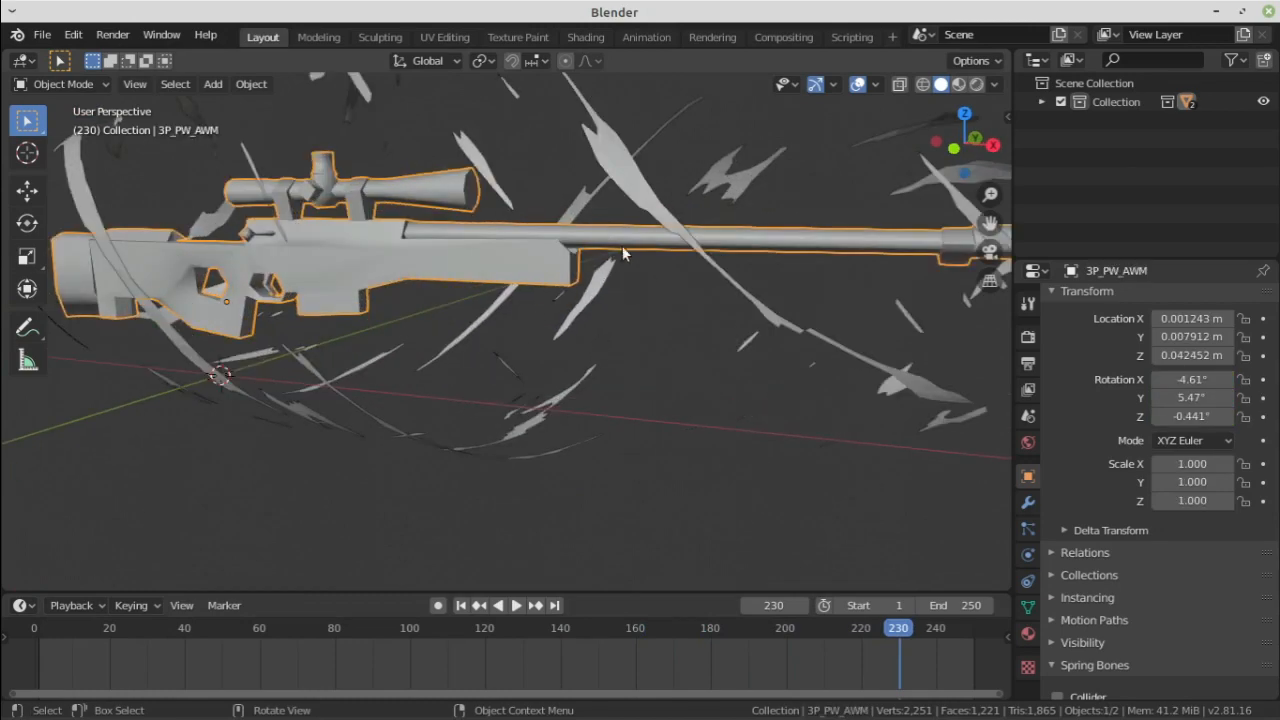
pyautogui.moveTo(622, 245)
pyautogui.mouseDown(button='middle')
pyautogui.moveTo(537, 286)
pyautogui.moveTo(501, 324)
pyautogui.moveTo(511, 310)
pyautogui.moveTo(449, 337)
pyautogui.moveTo(406, 332)
pyautogui.moveTo(418, 292)
pyautogui.moveTo(630, 278)
pyautogui.moveTo(611, 259)
pyautogui.mouseUp(button='middle')
pyautogui.scroll(4, 522, 309)
pyautogui.scroll(-3, 428, 332)
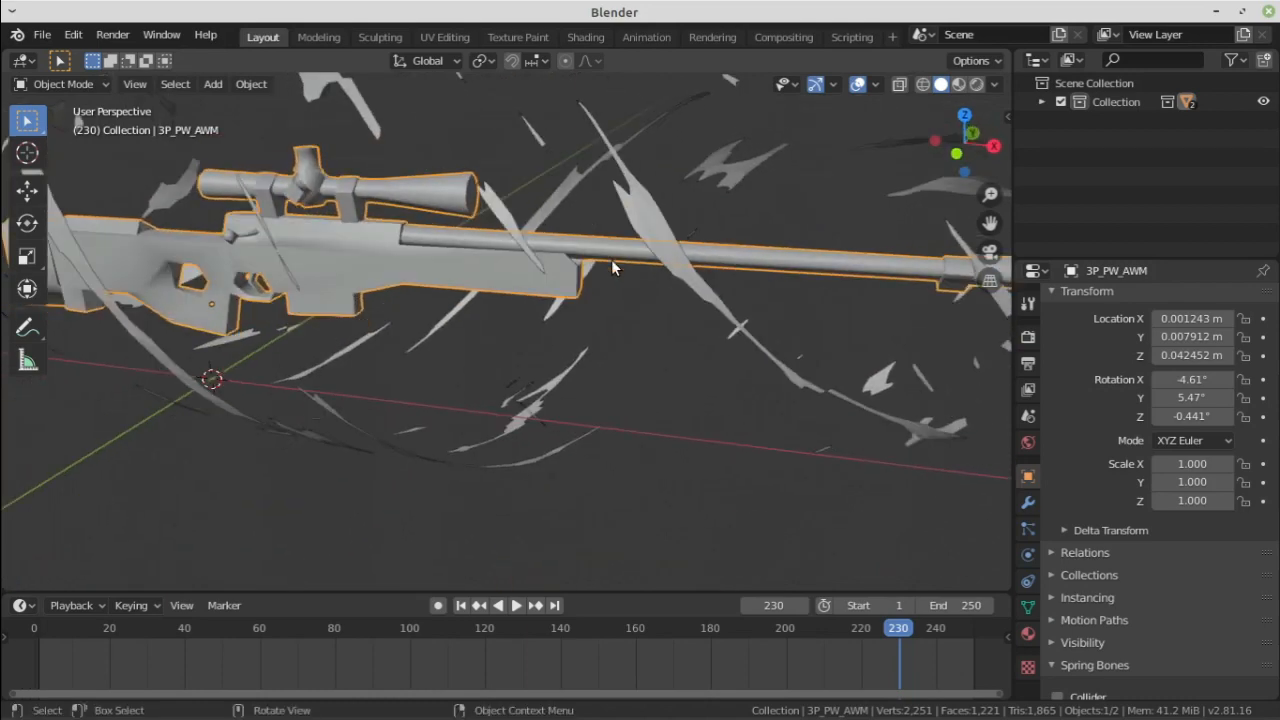
pyautogui.moveTo(652, 328)
pyautogui.mouseDown(button='middle')
pyautogui.moveTo(656, 307)
pyautogui.moveTo(615, 319)
pyautogui.moveTo(570, 368)
pyautogui.moveTo(545, 366)
pyautogui.mouseUp(button='middle')
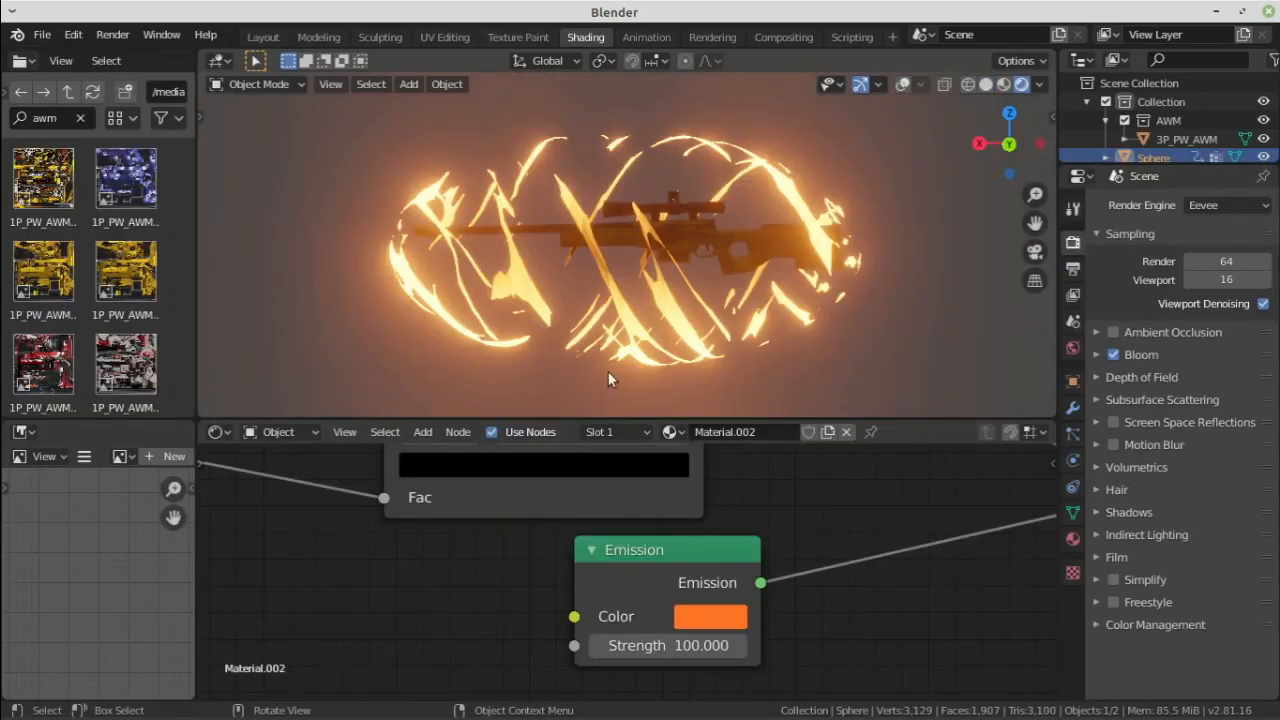